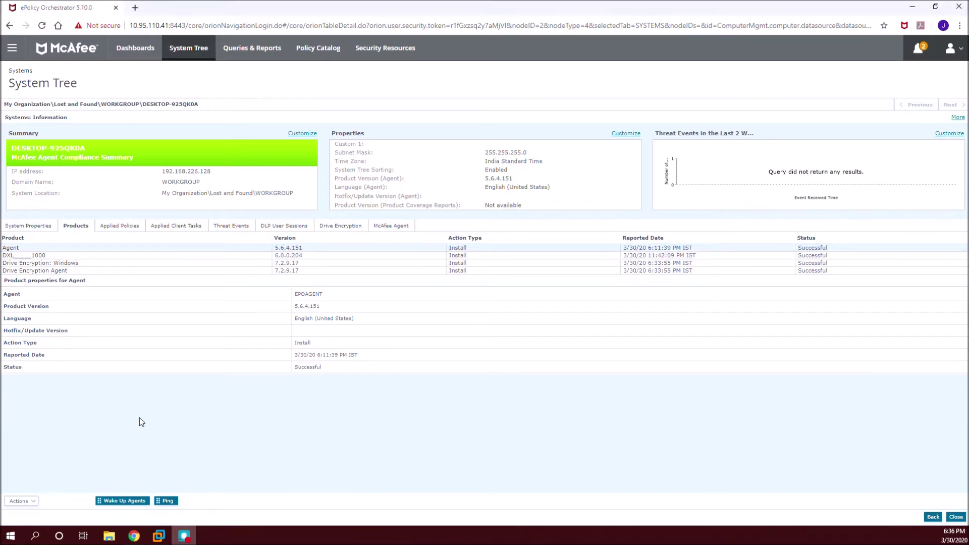
Confirm Drive Encryption is inactive on DESKTOP-925QK0A, then bring up the system's Actions list from Products.
click(327, 227)
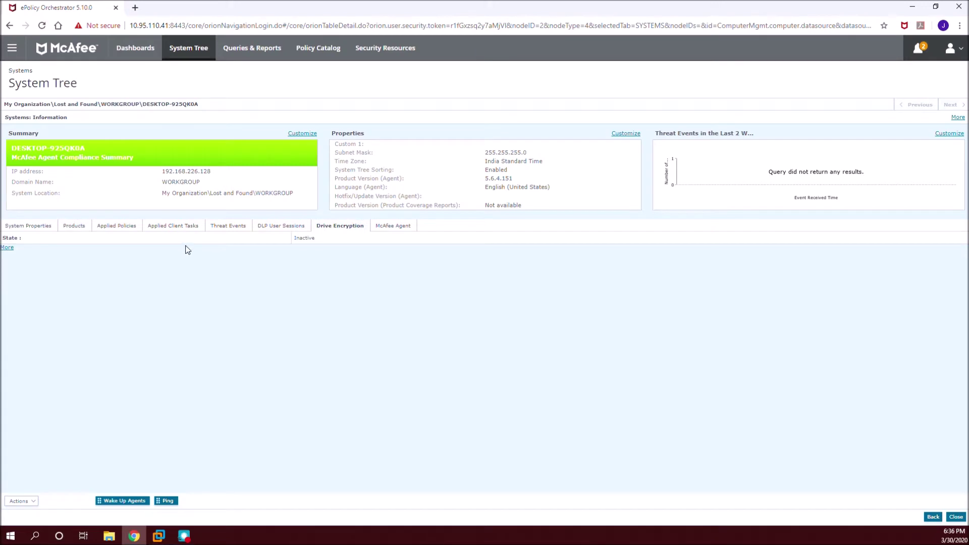
click(288, 270)
click(80, 227)
click(30, 500)
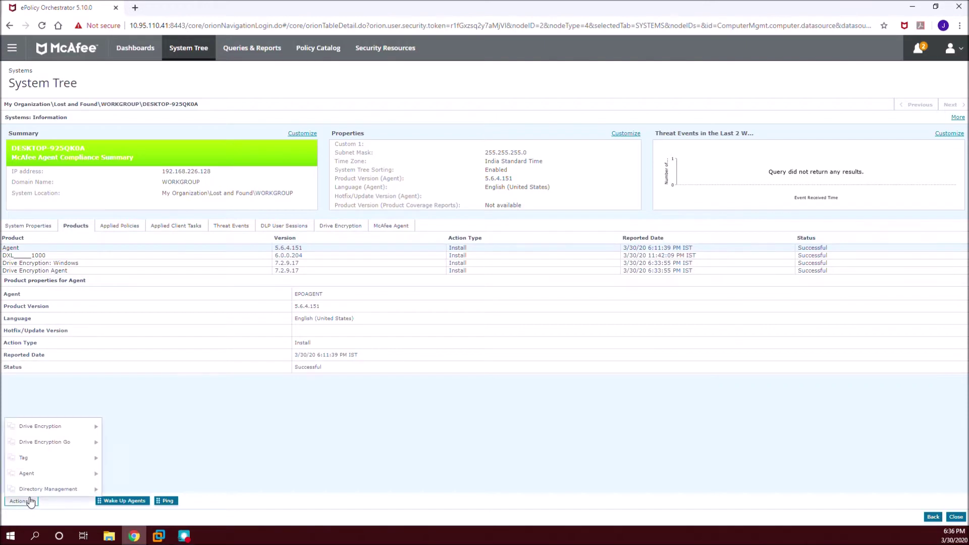
mouse_move(34, 492)
Filter the system's assigned policies to Drive Encryption 7.2.9 and open My Default.
click(135, 489)
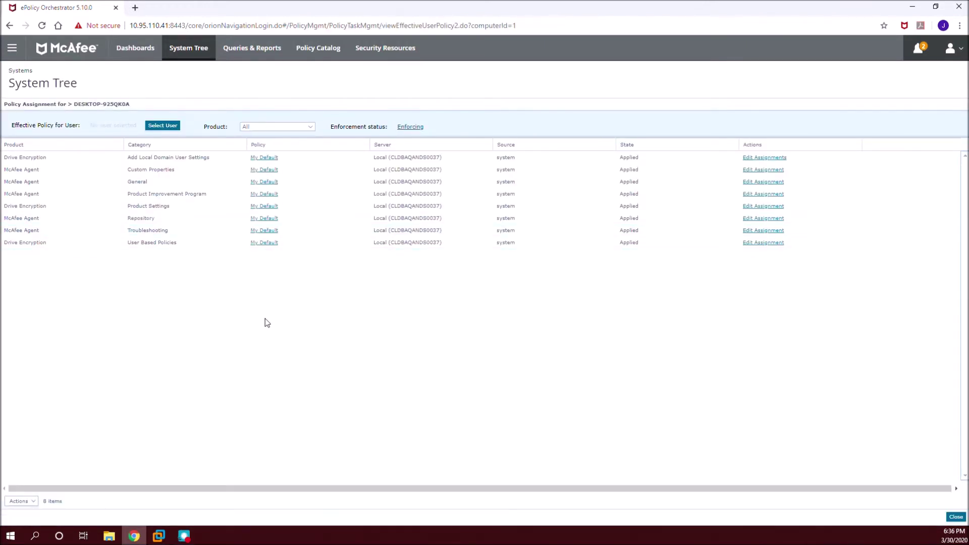
click(276, 127)
click(273, 143)
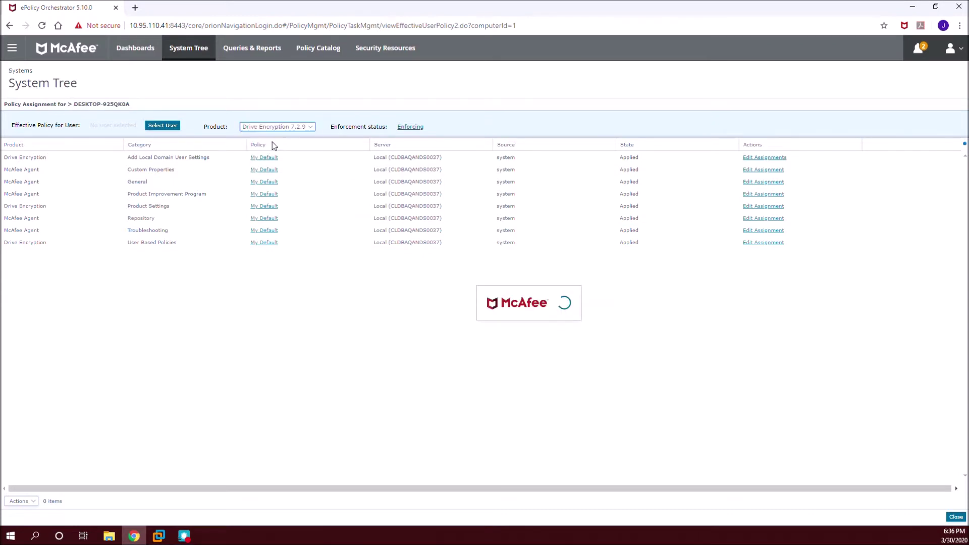
click(268, 172)
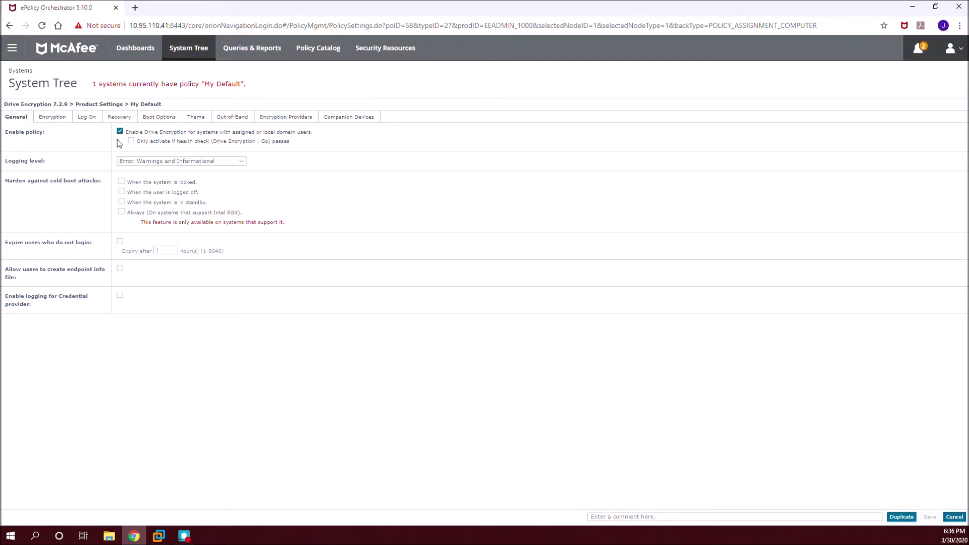
Review the policy's Encryption and Log On settings, where local domain users are Disabled.
click(54, 118)
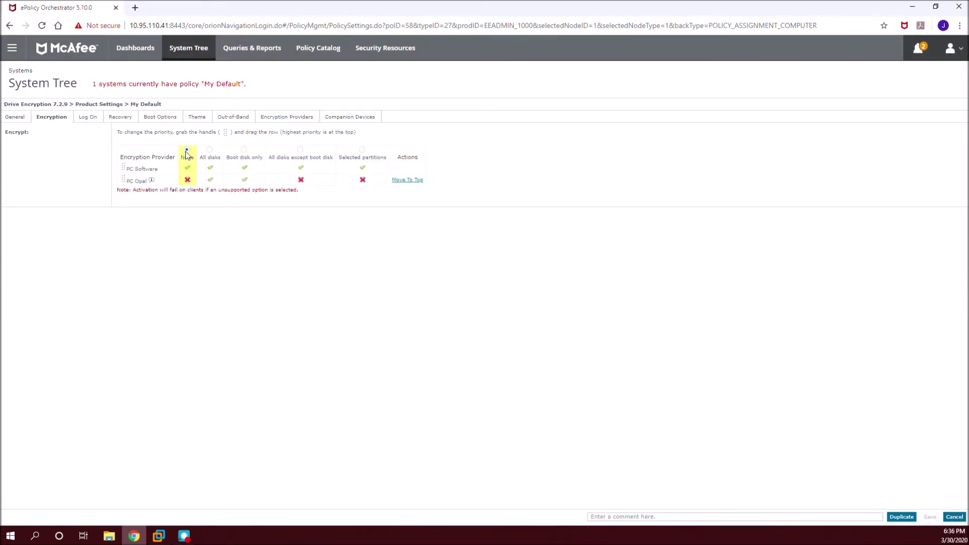
click(87, 121)
scroll(152, 145, down, 4)
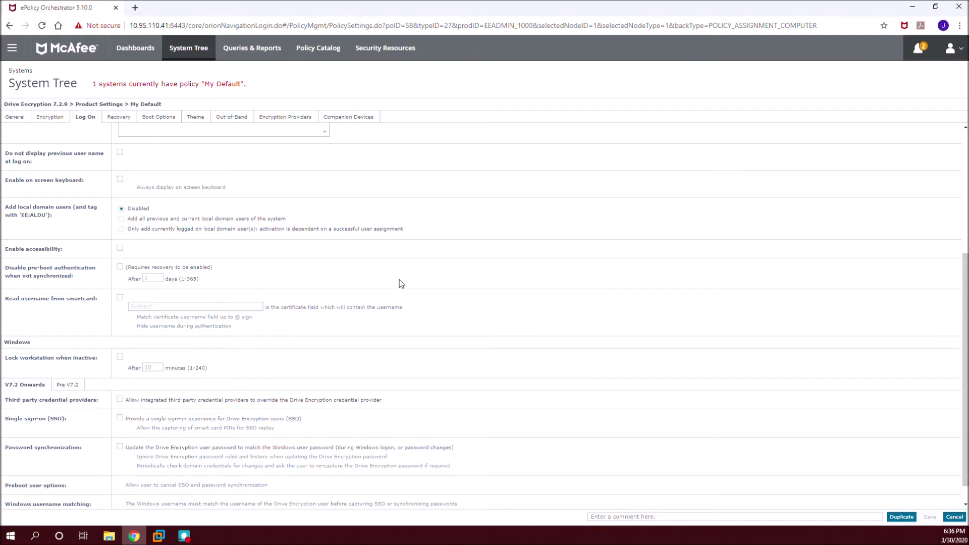
scroll(362, 348, down, 1)
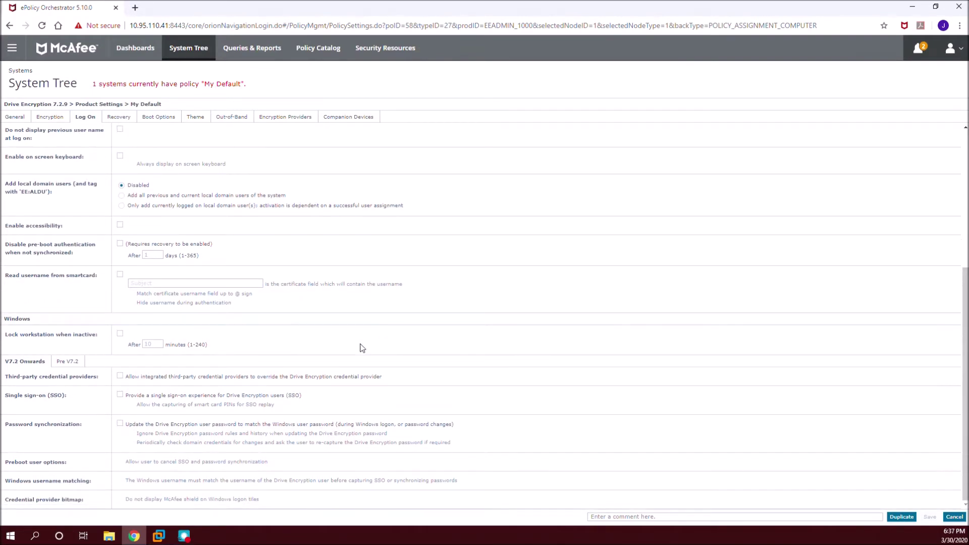
scroll(362, 348, up, 4)
scroll(362, 347, up, 1)
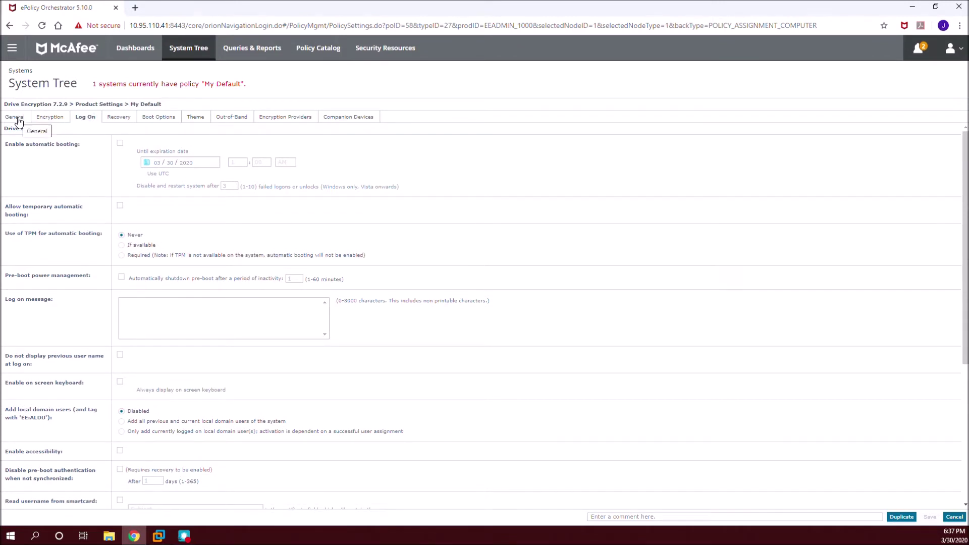
scroll(153, 295, down, 3)
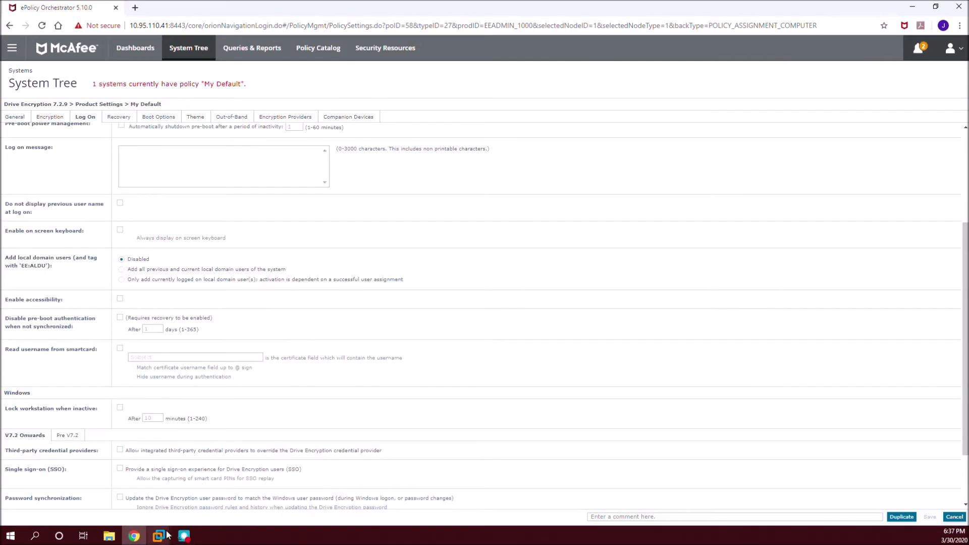
Run whoami in the Windows 10 VM's command prompt to show the logged-on account.
click(212, 479)
click(264, 296)
text(\whoami)
key(Return)
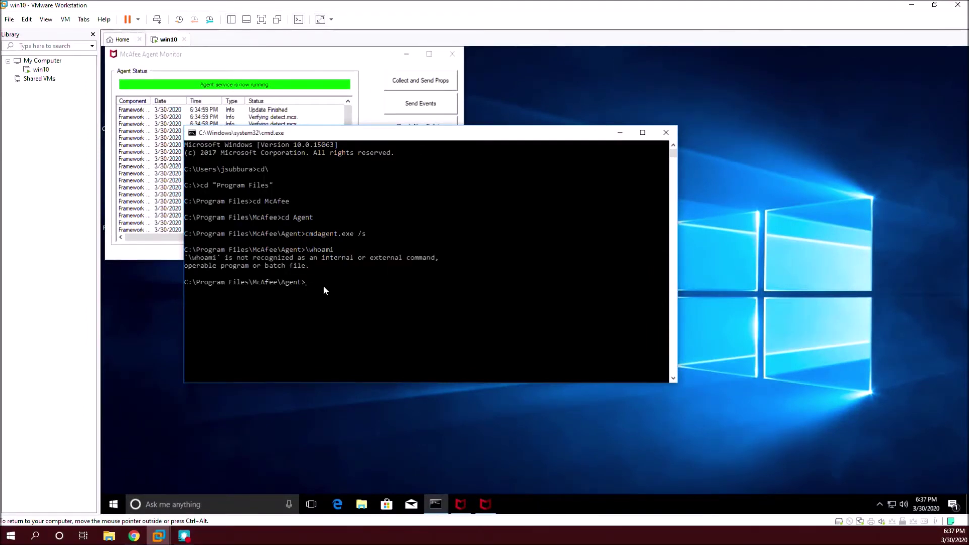
text(whoami)
key(Return)
drag(280, 289, 187, 291)
Check Local Disk (C:) and This PC properties to confirm computer name DESKTOP-925QK0A, then return to ePO.
click(362, 503)
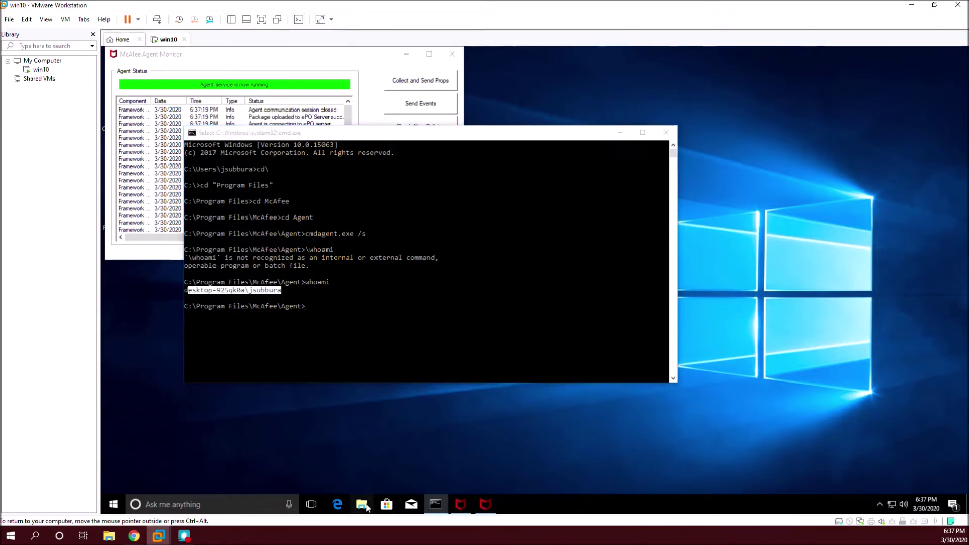
click(342, 288)
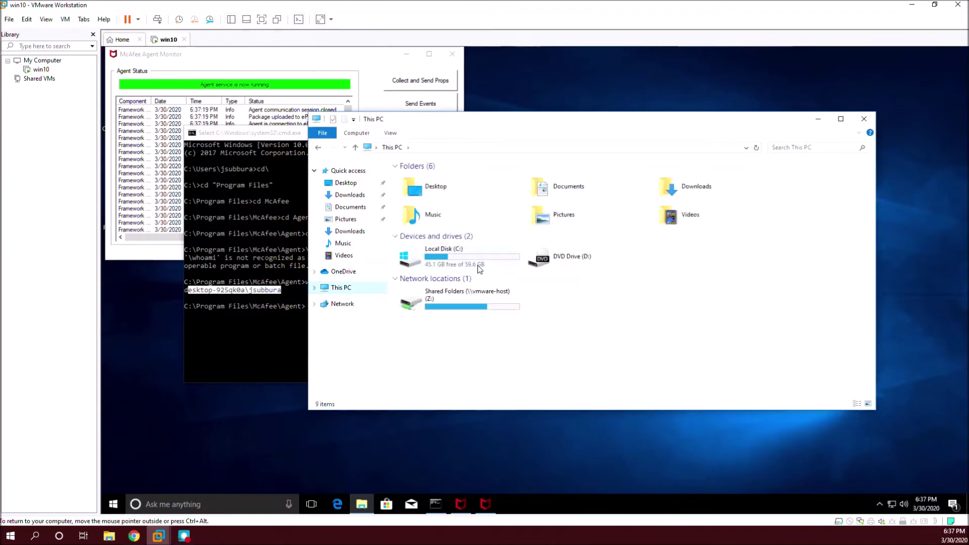
right_click(462, 255)
click(507, 409)
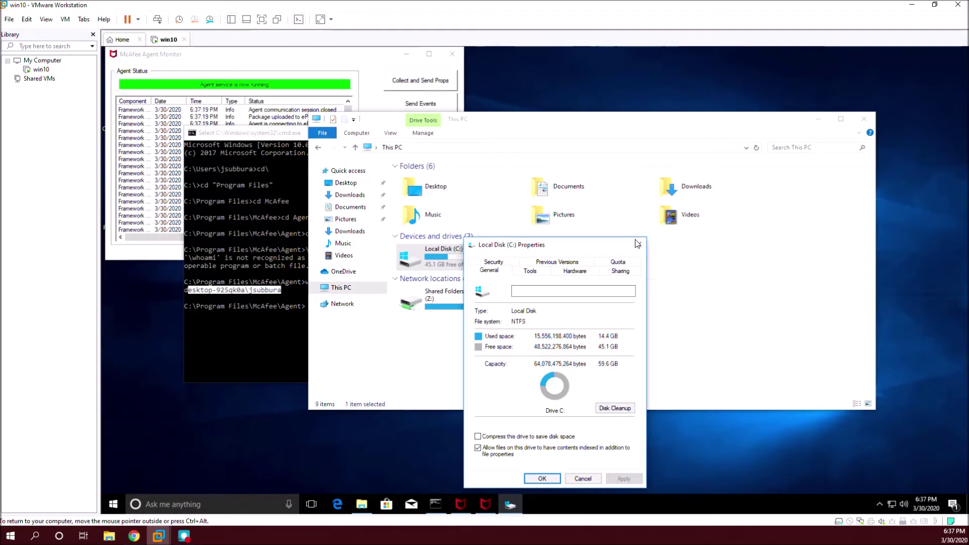
key(Escape)
right_click(343, 287)
click(371, 419)
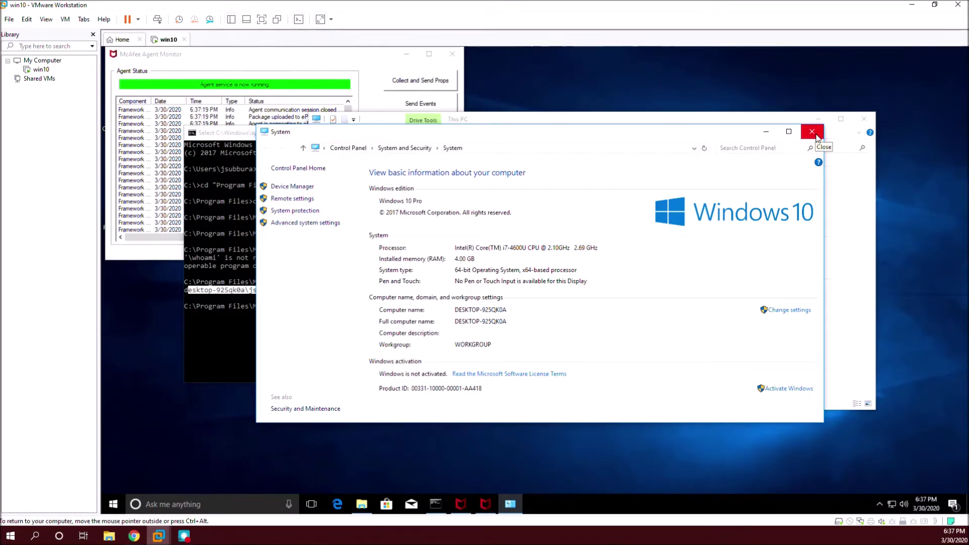
click(816, 135)
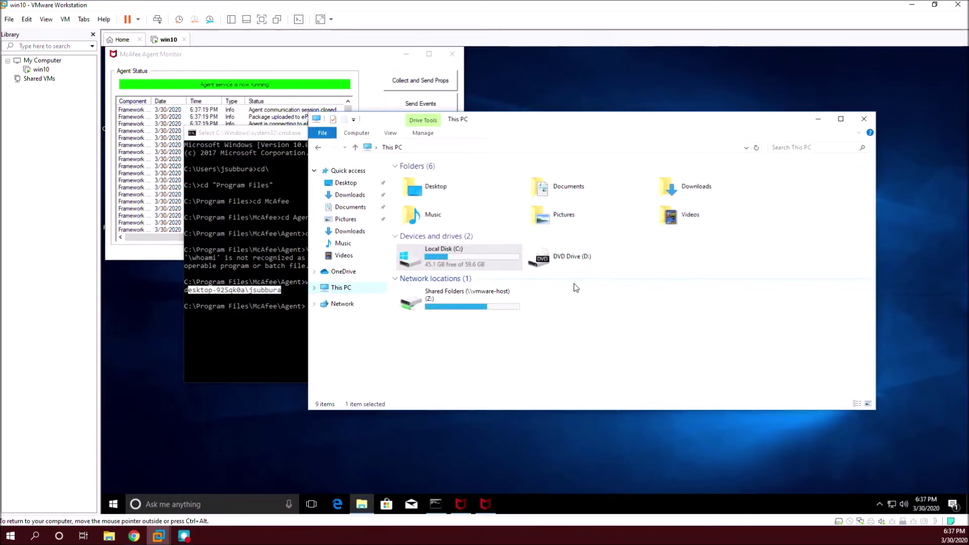
click(566, 340)
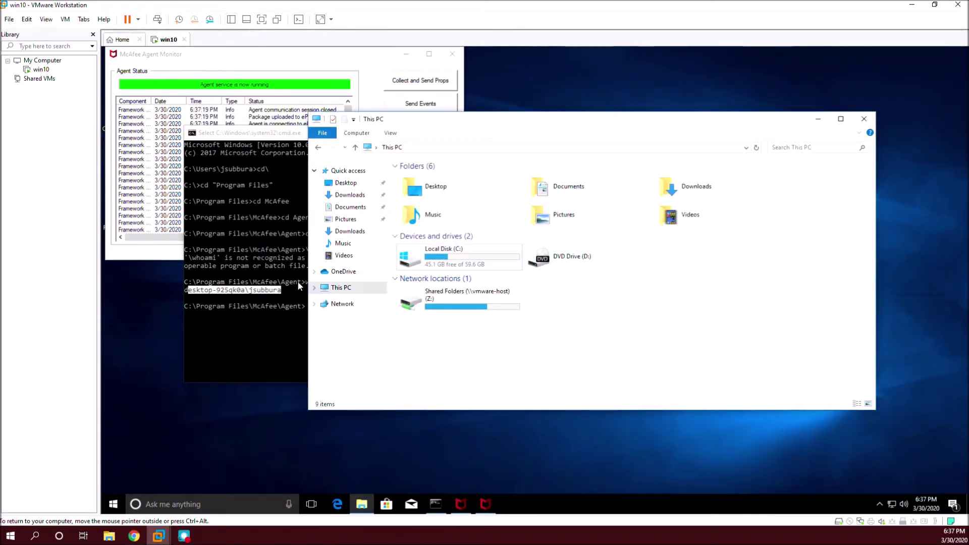
click(134, 536)
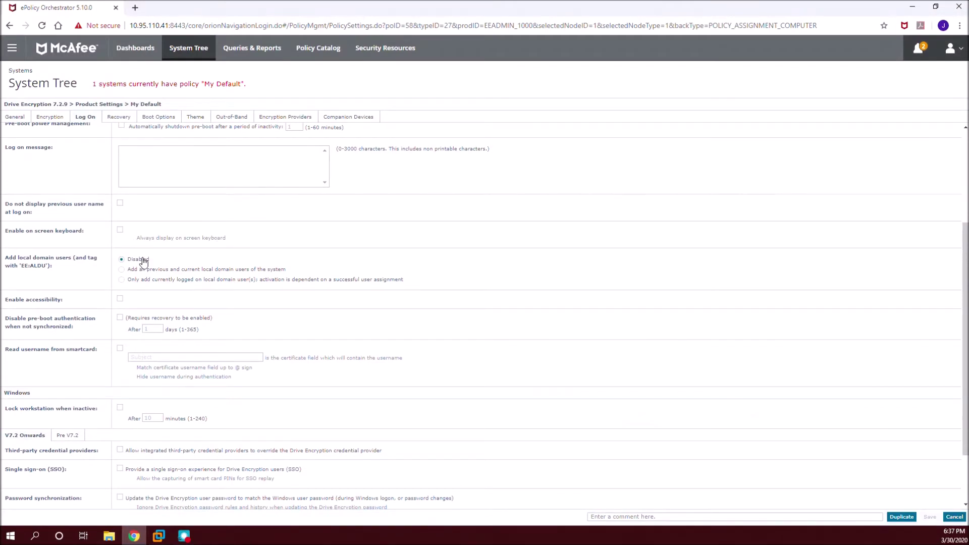
Go to the User Directory page and list users in Container and children.
click(12, 49)
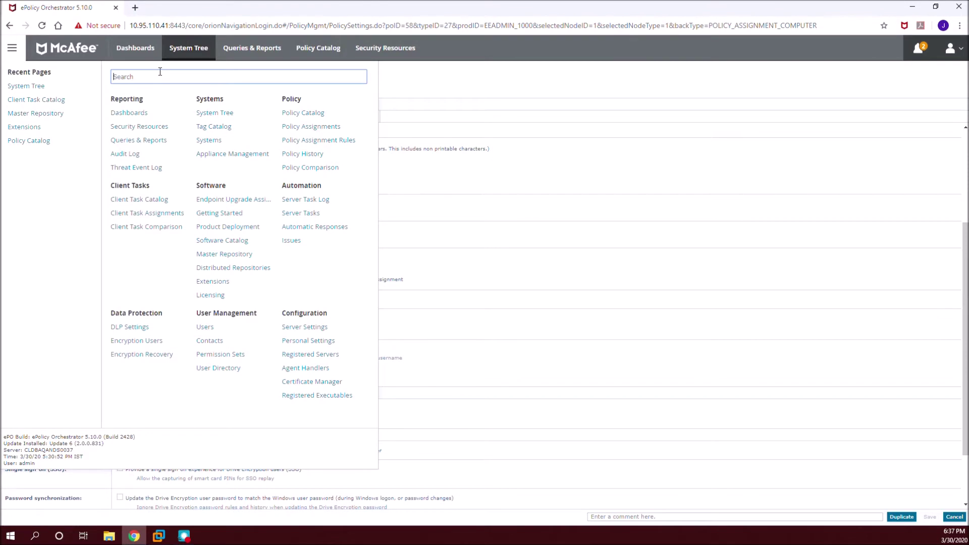
text(user)
click(239, 129)
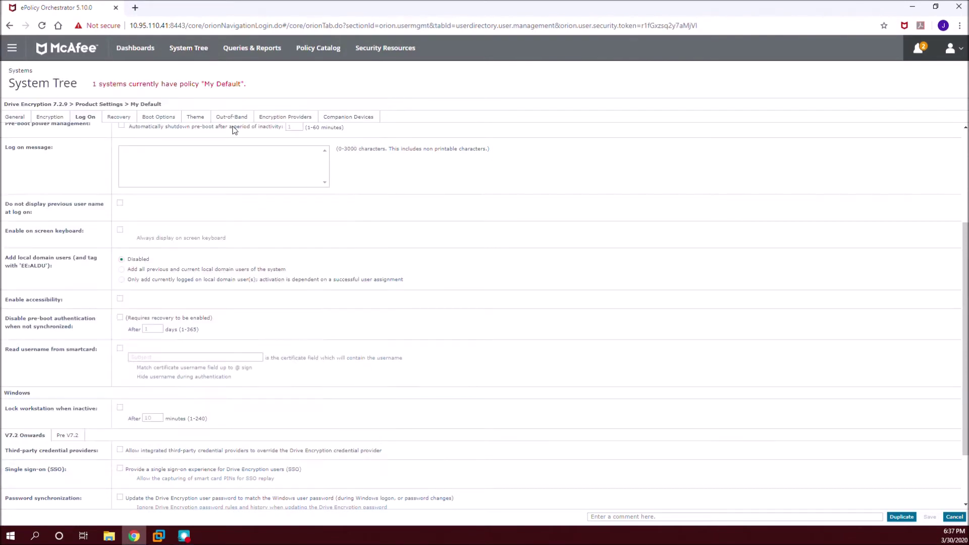
click(142, 128)
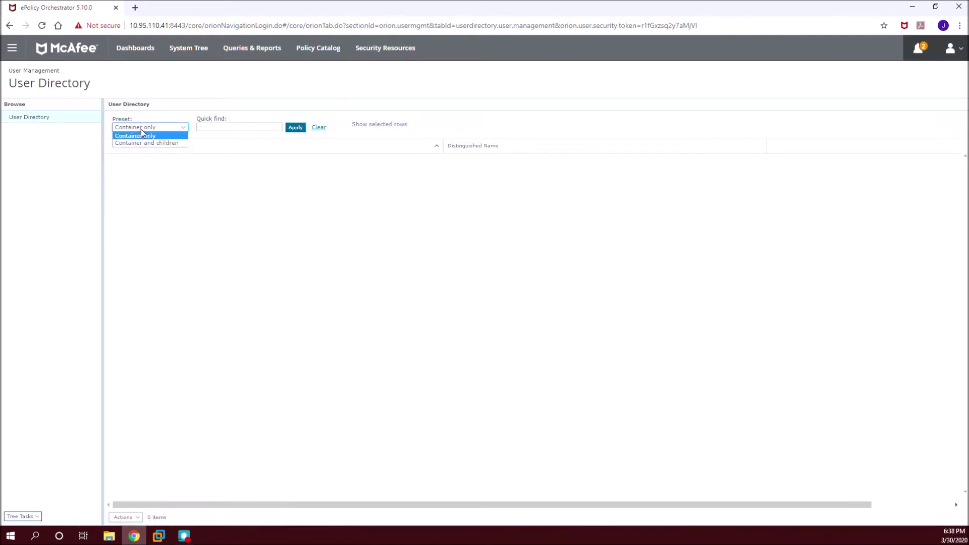
click(185, 183)
click(167, 130)
click(175, 141)
Add a new enabled directory user with a logon name and save it.
click(123, 517)
click(135, 447)
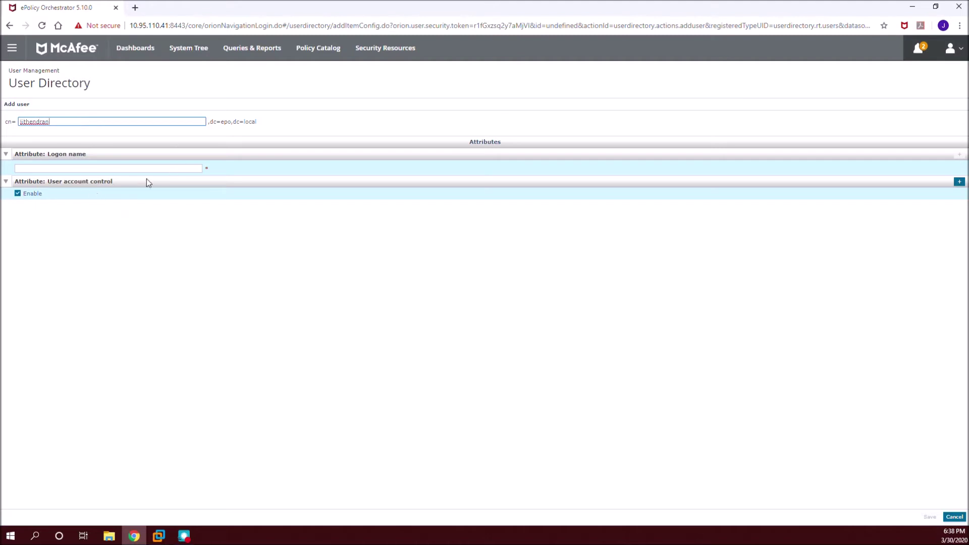
click(122, 168)
text(jithendran)
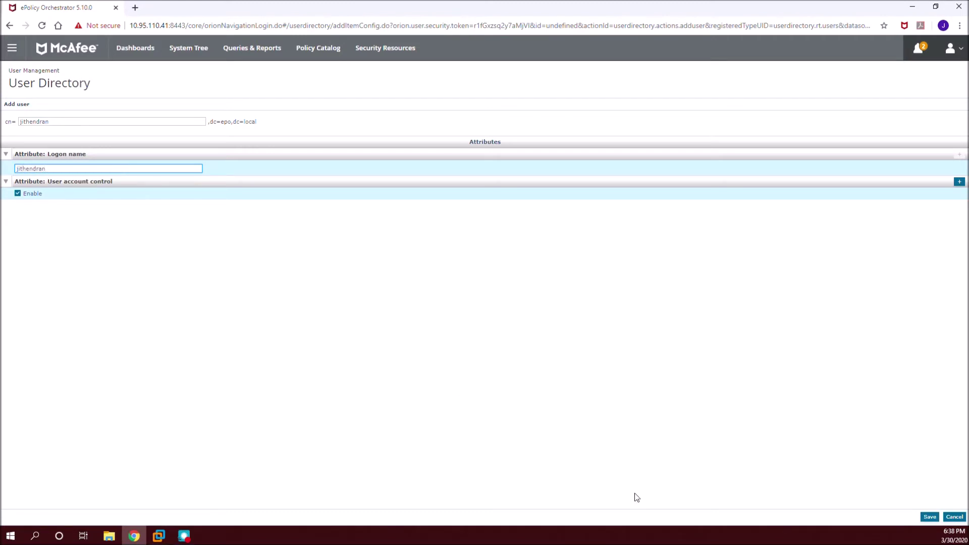
click(929, 516)
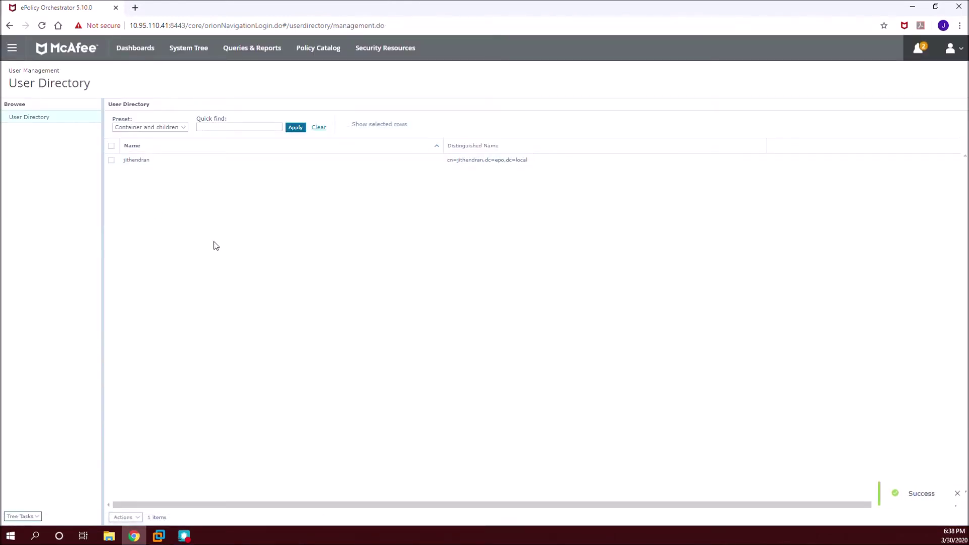
Open Encryption Users, include This Group and All Subgroups, and select DESKTOP-925QK0A.
click(193, 48)
click(12, 47)
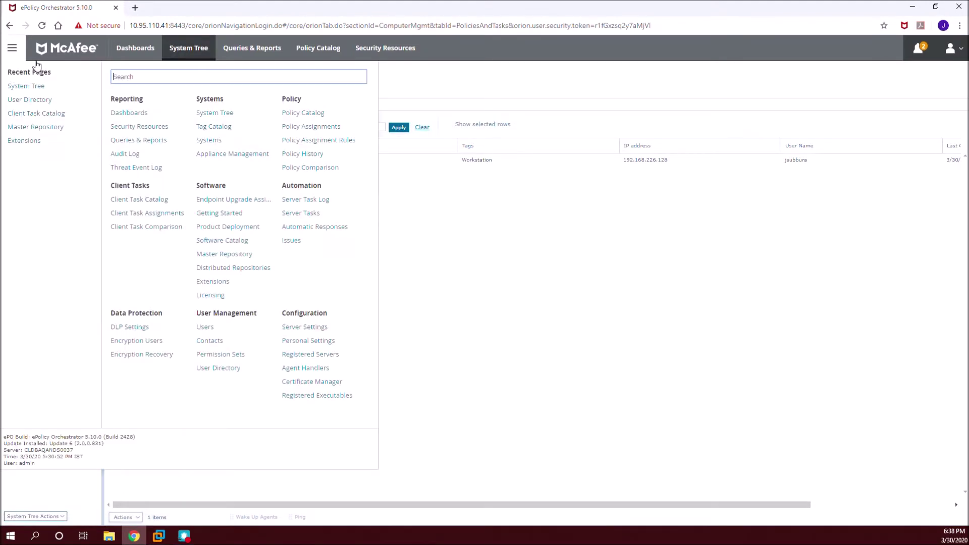
text(Encry)
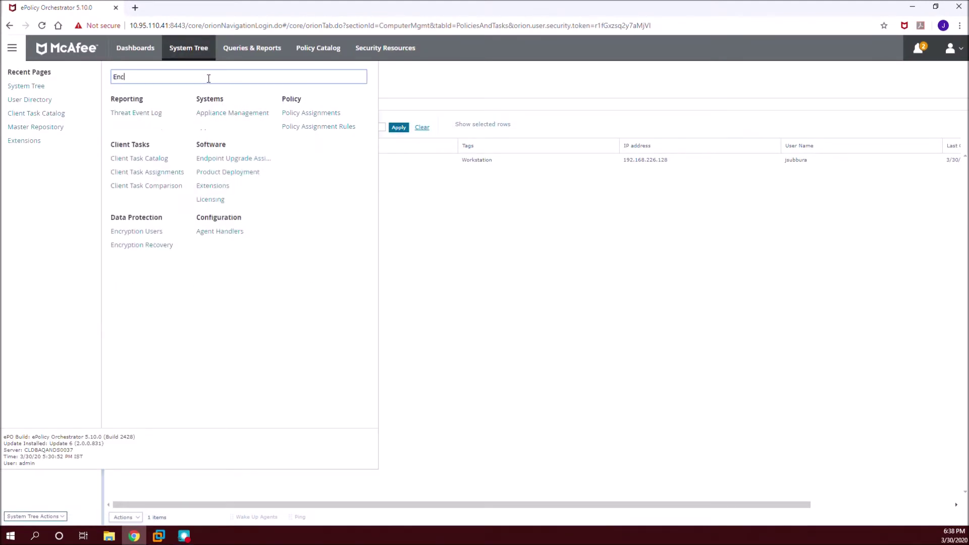
click(145, 114)
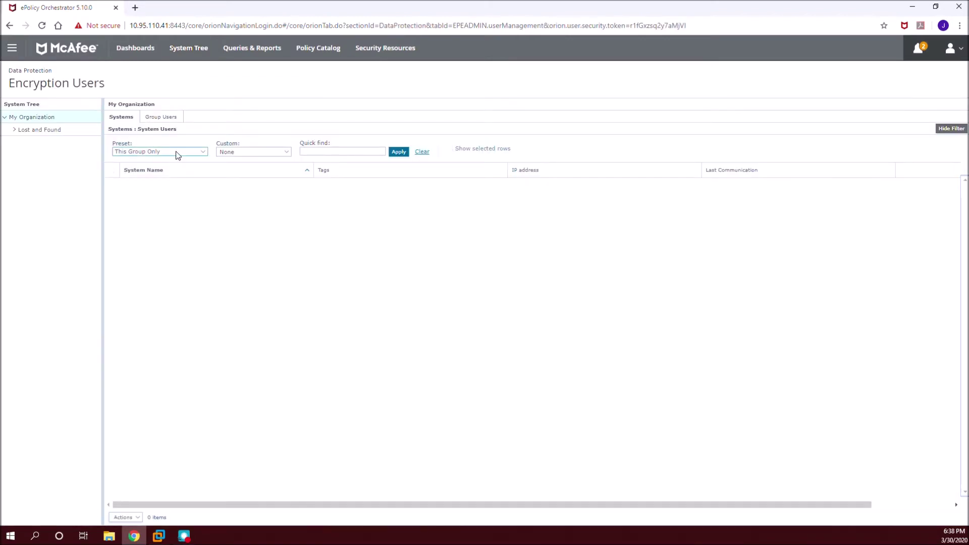
click(179, 152)
click(175, 168)
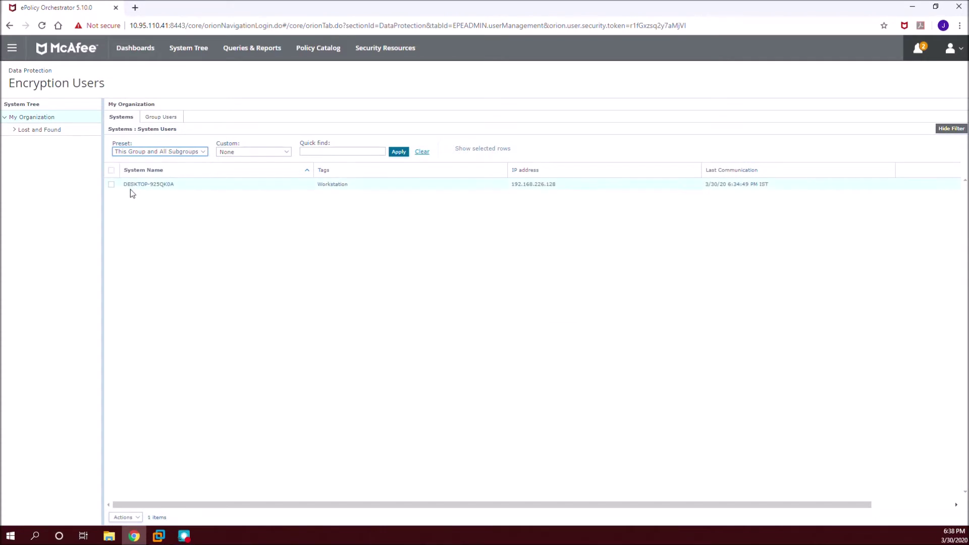
click(111, 184)
Start Drive Encryption Add User(s) for the system, browse User Directory users, then cancel the selection.
click(124, 517)
mouse_move(133, 497)
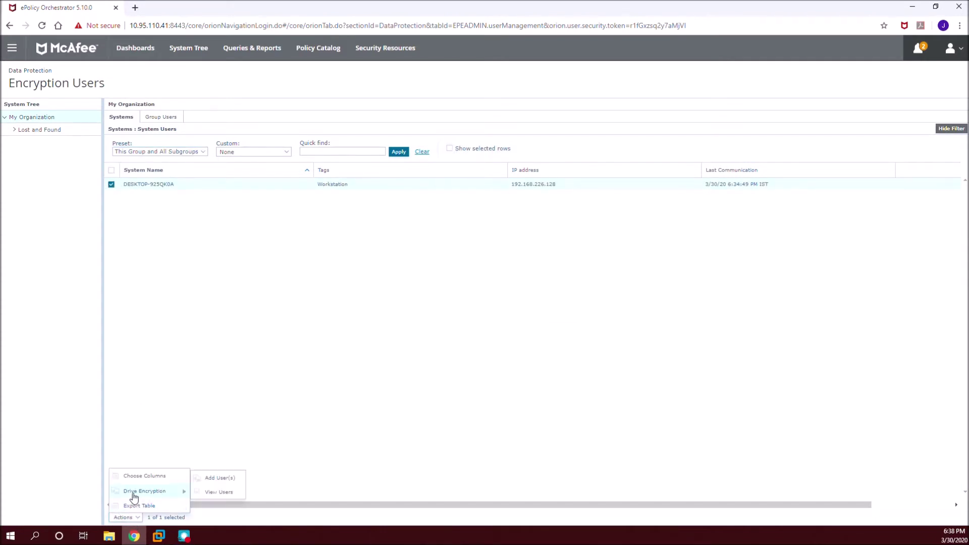
click(224, 483)
click(265, 123)
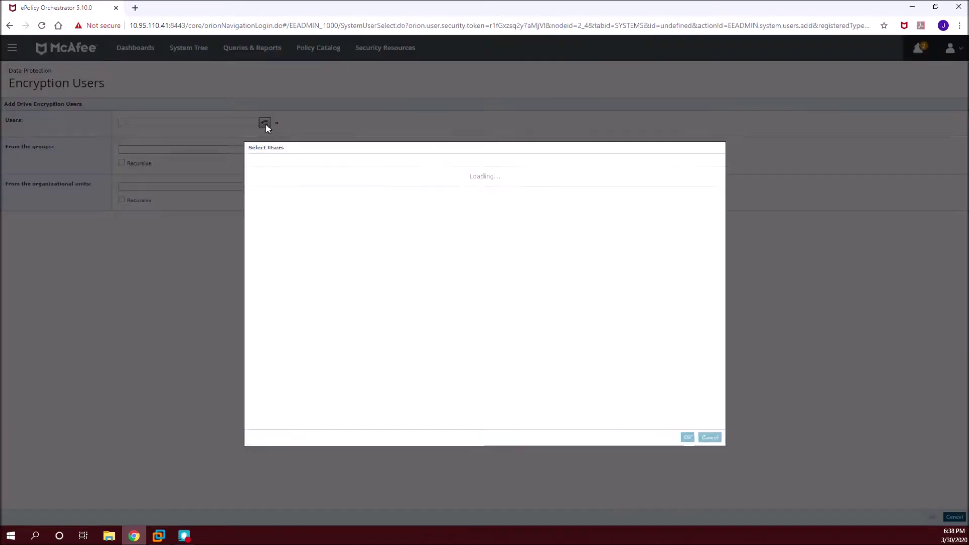
click(381, 230)
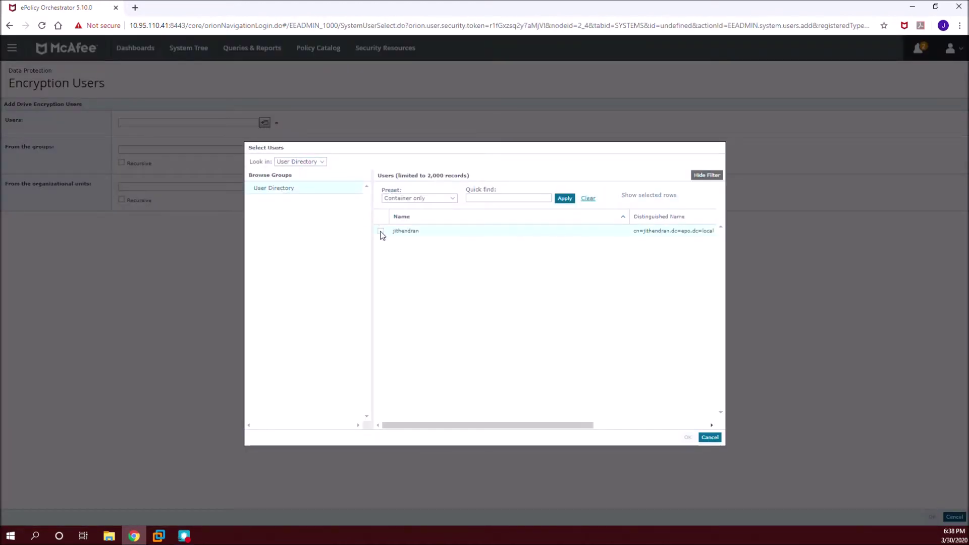
click(305, 162)
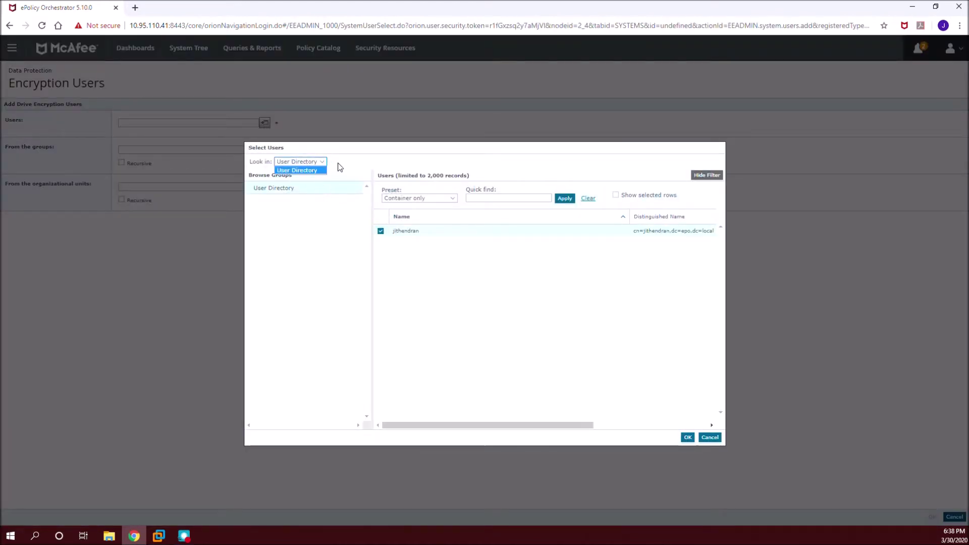
click(335, 197)
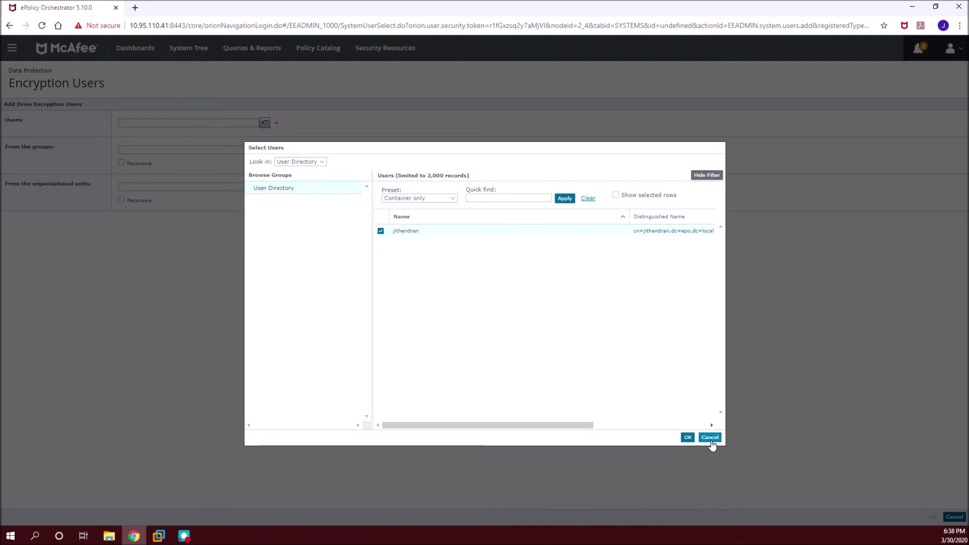
click(710, 438)
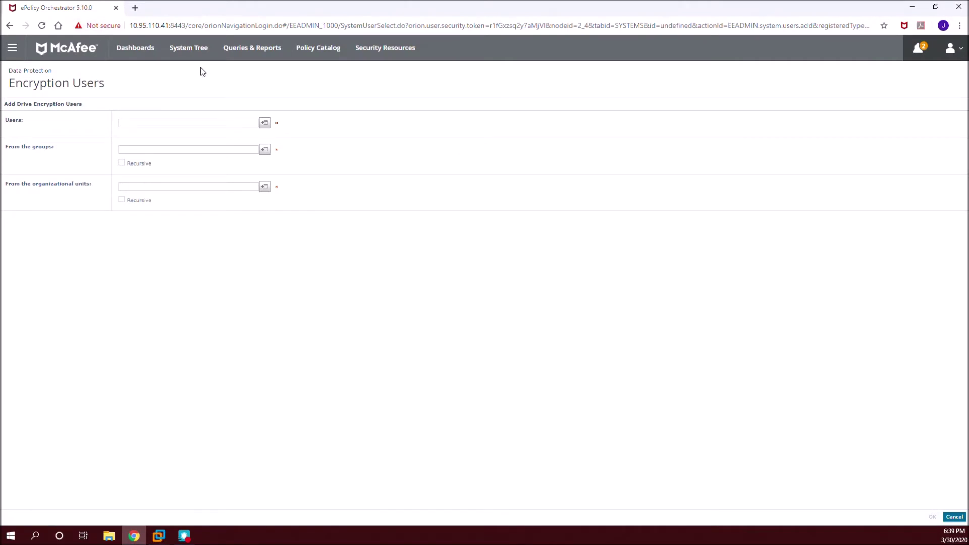
click(188, 48)
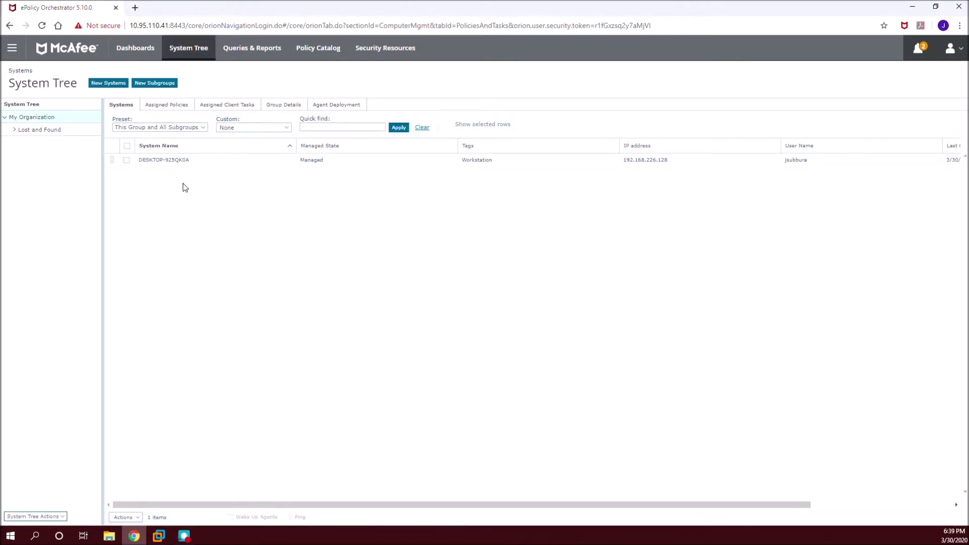
Open the Registered Servers configuration page via the menu search 'reg'.
click(12, 48)
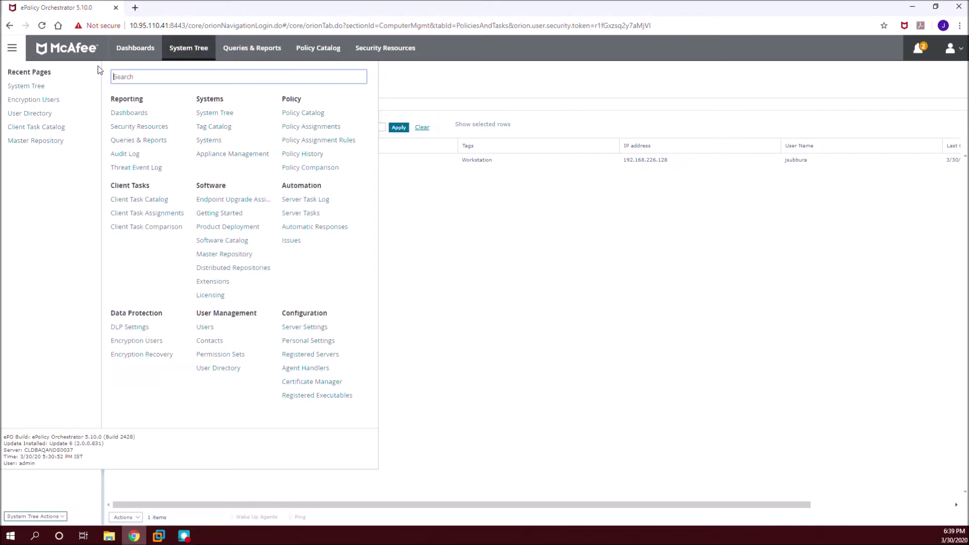
text(re)
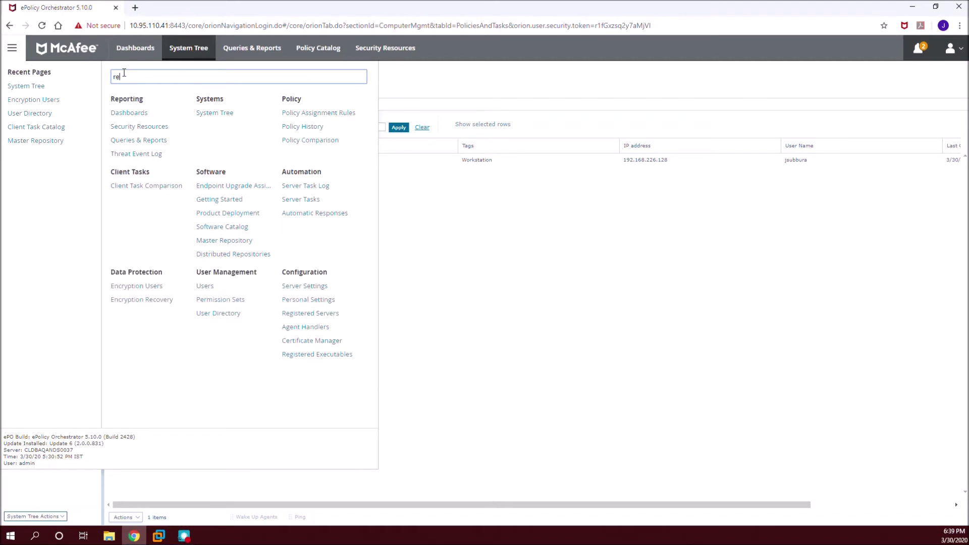
text(g)
click(139, 113)
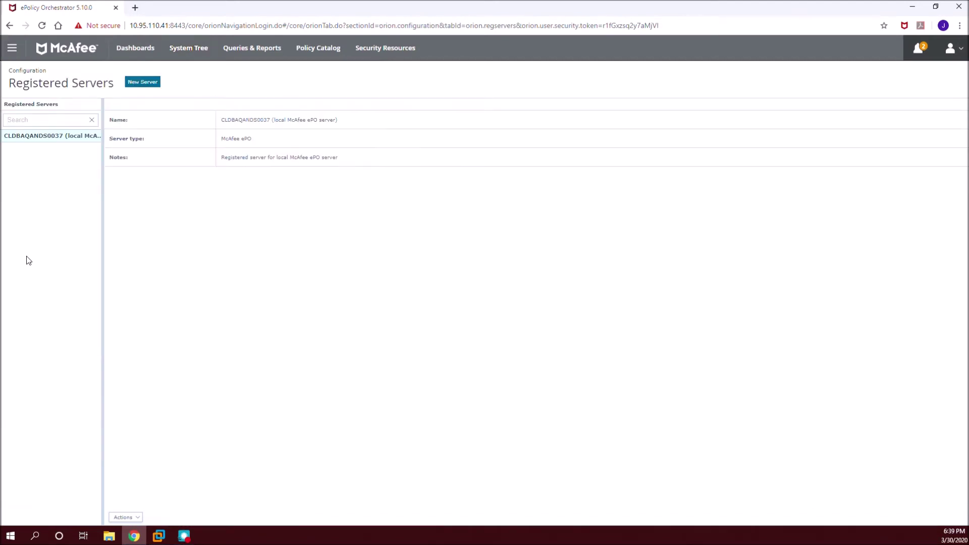
Start a new LDAP Server registration named battlebay and continue to its details.
click(127, 85)
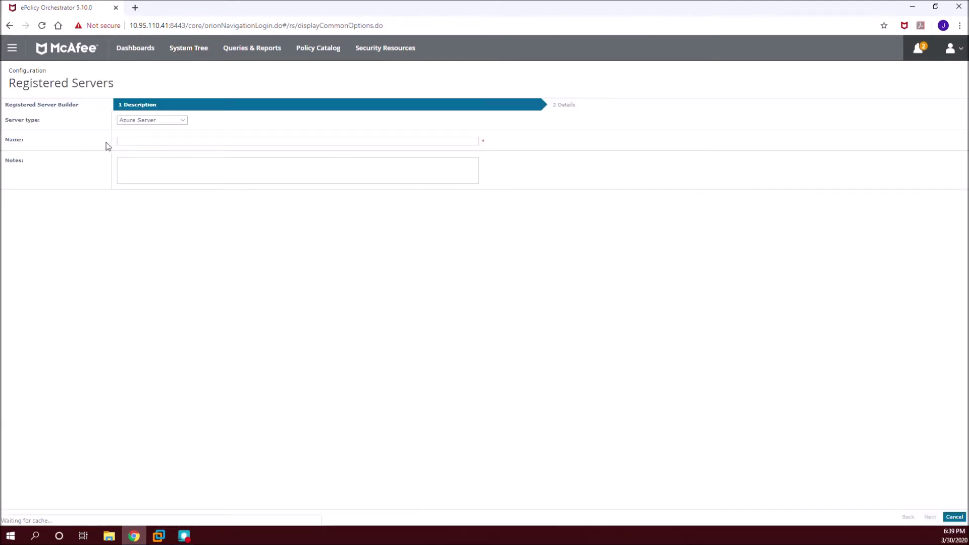
click(150, 124)
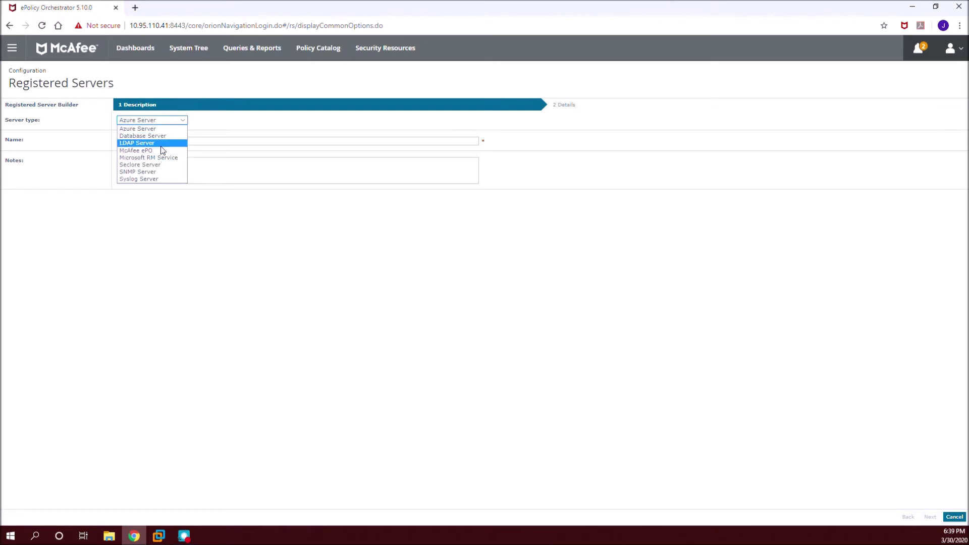
click(177, 141)
click(174, 140)
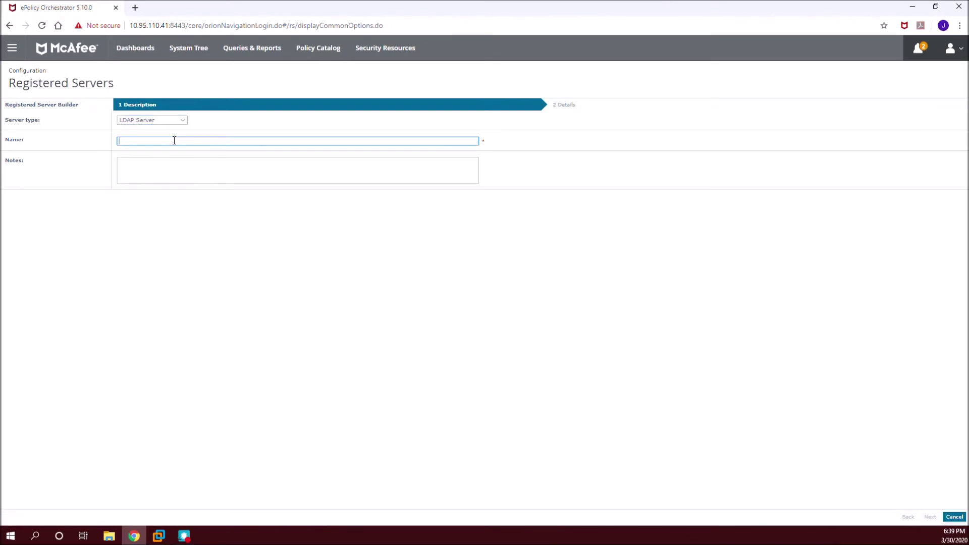
text(battlebay)
click(930, 516)
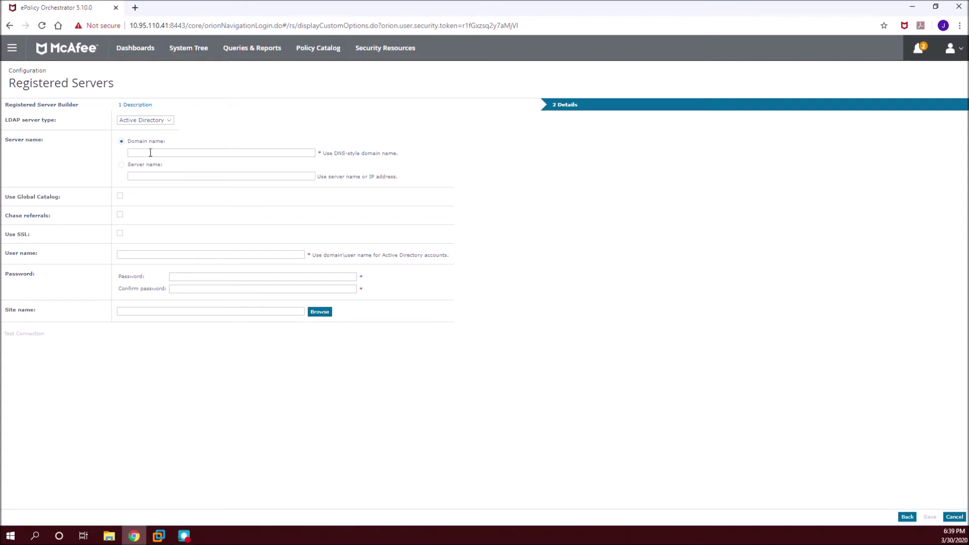
Identify the server by IP 10.95.110.31 and enter the administrator user name and password.
click(151, 153)
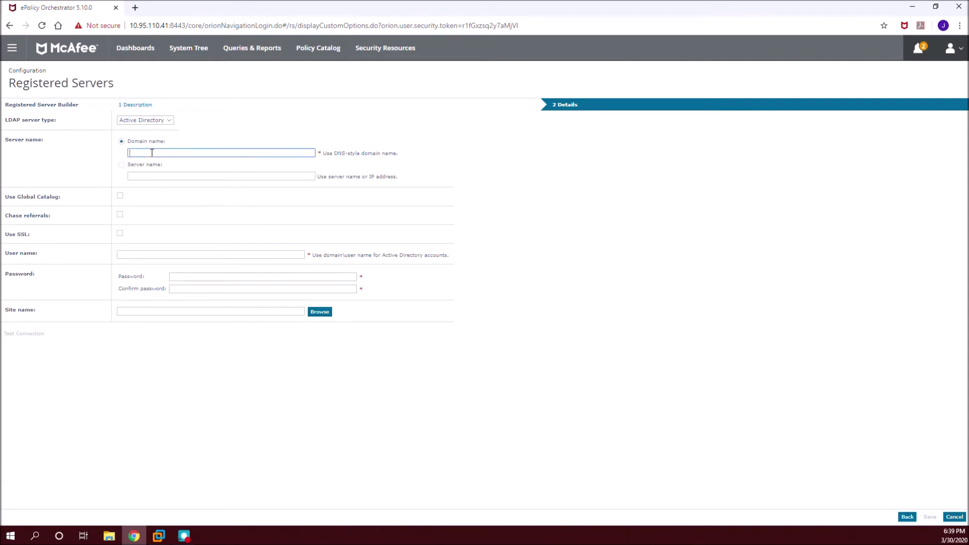
click(122, 166)
click(163, 175)
text(10.95.110.31)
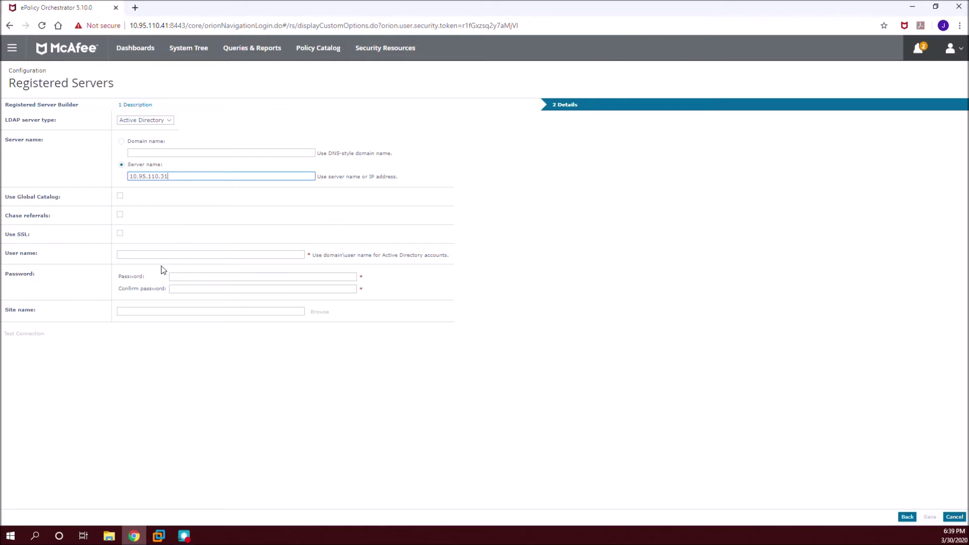
click(171, 257)
text(Administrator)
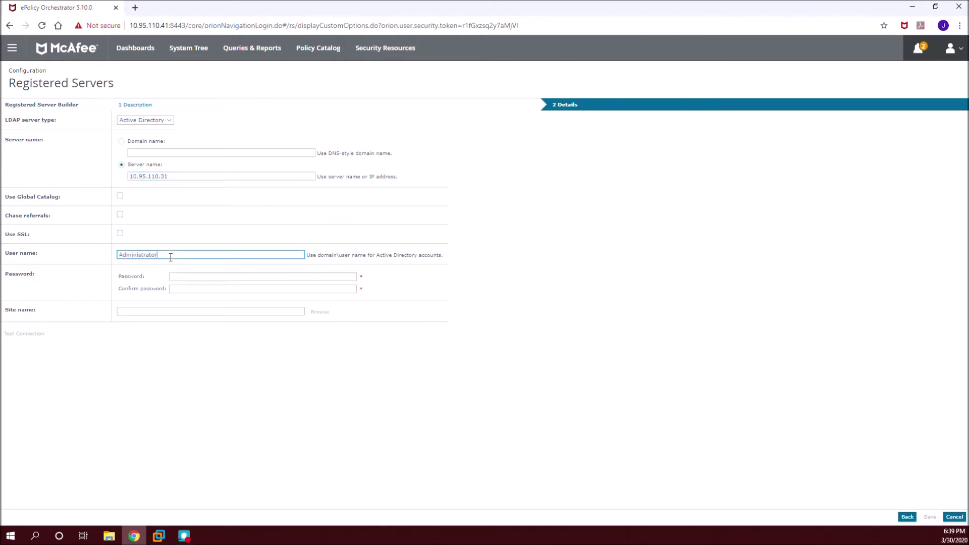
key(Tab)
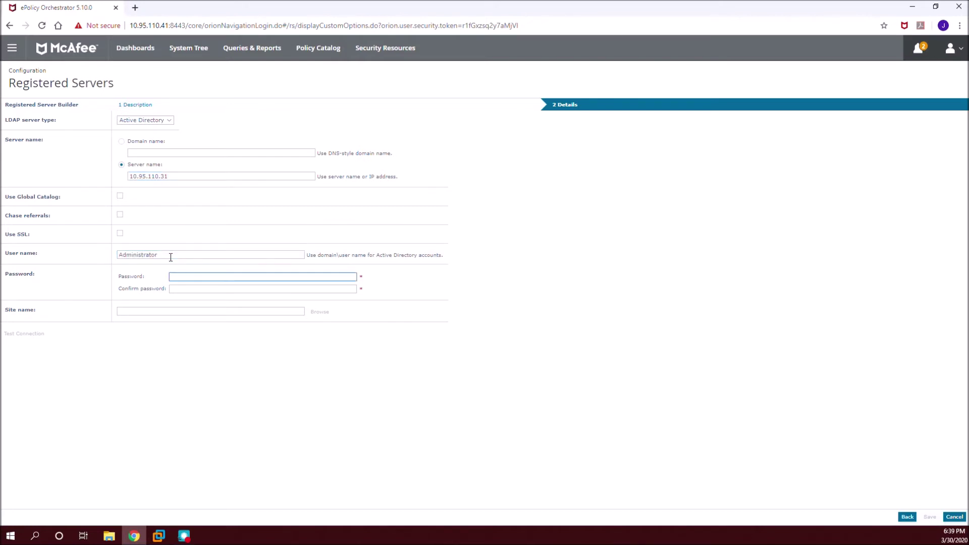
key(Tab)
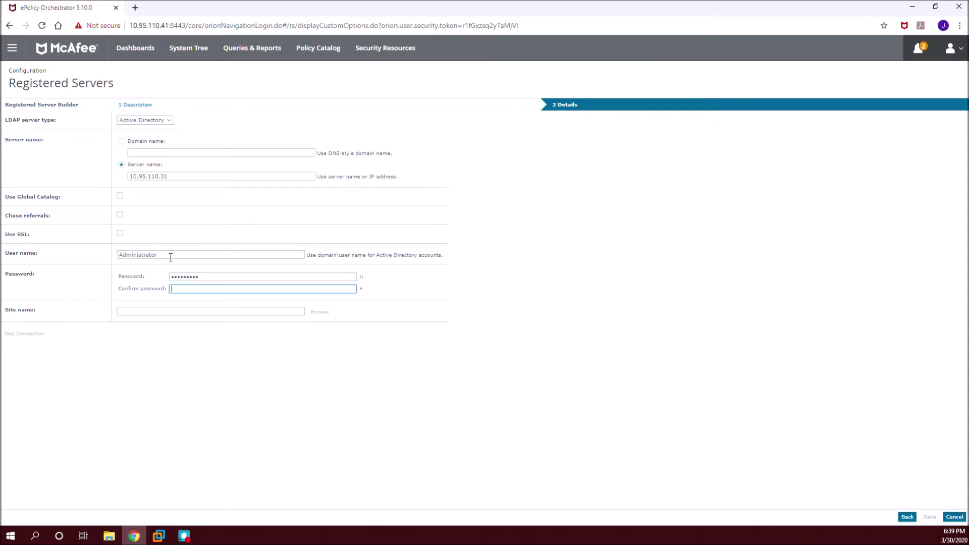
text(•••••••••)
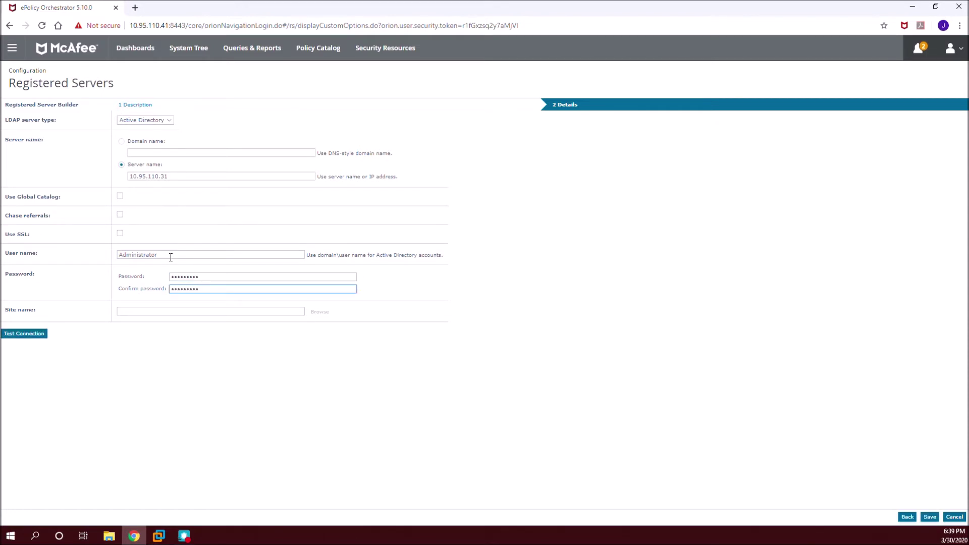
Test the LDAP server connection, which returns an error message.
click(36, 335)
drag(115, 334, 349, 334)
click(244, 329)
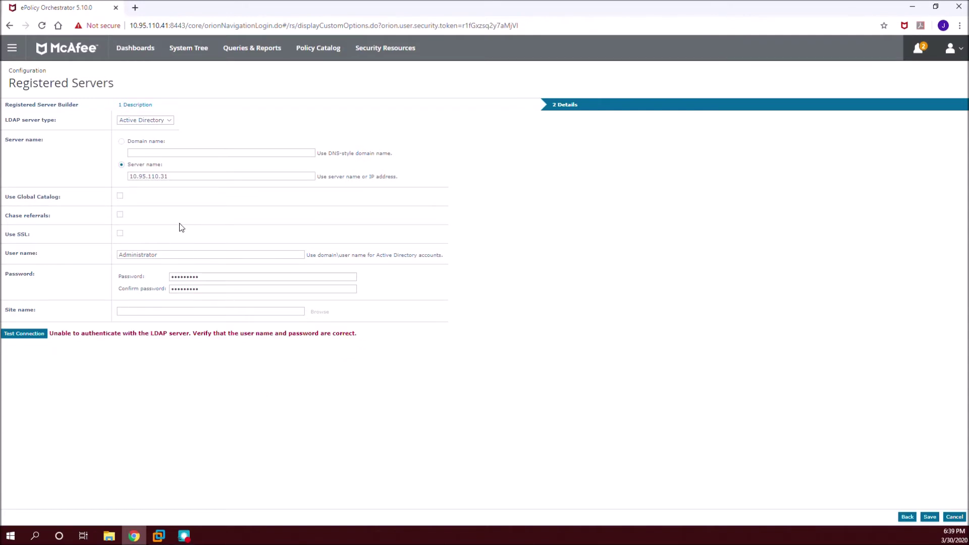
Prefix the user name with 'Battlebay\', pass the connection test, and save the server.
click(124, 254)
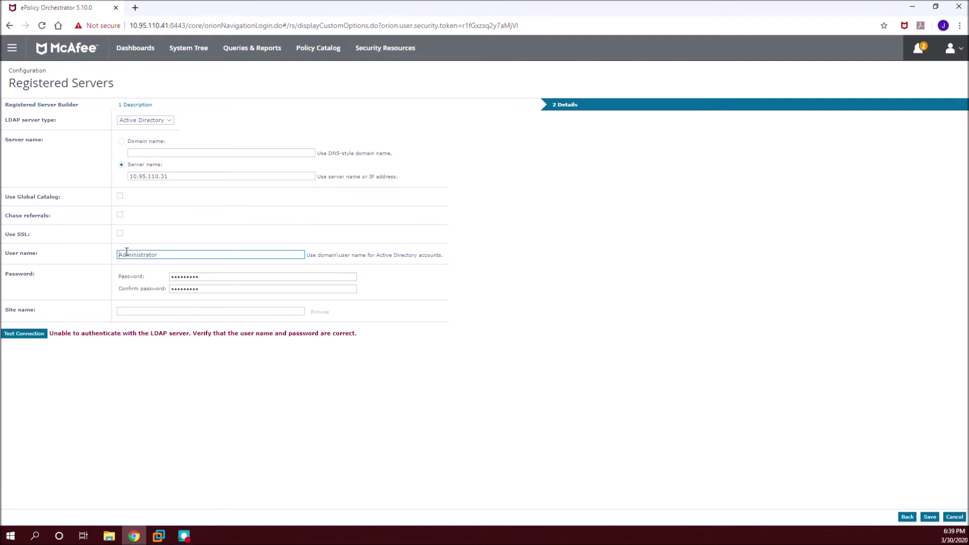
text(Battlebay\)
click(41, 335)
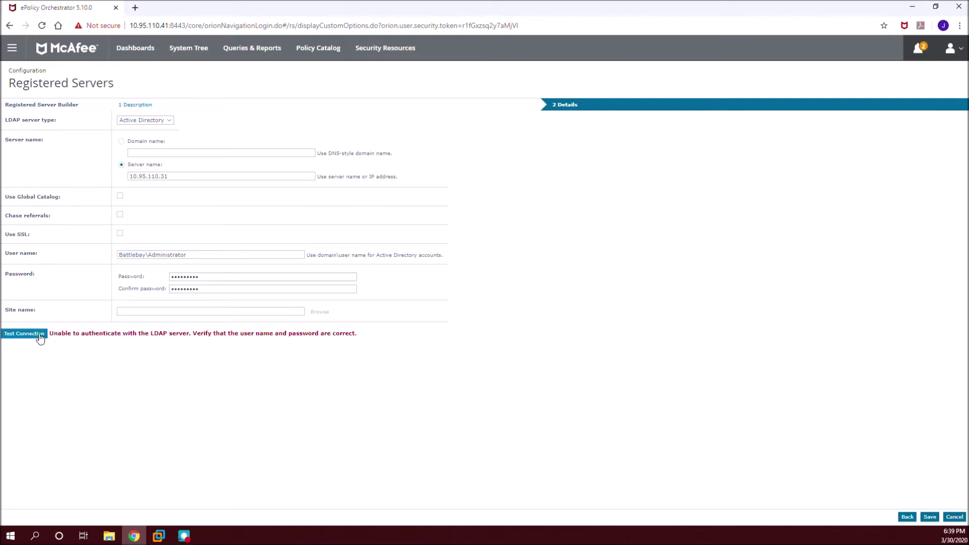
drag(96, 332, 224, 339)
click(219, 376)
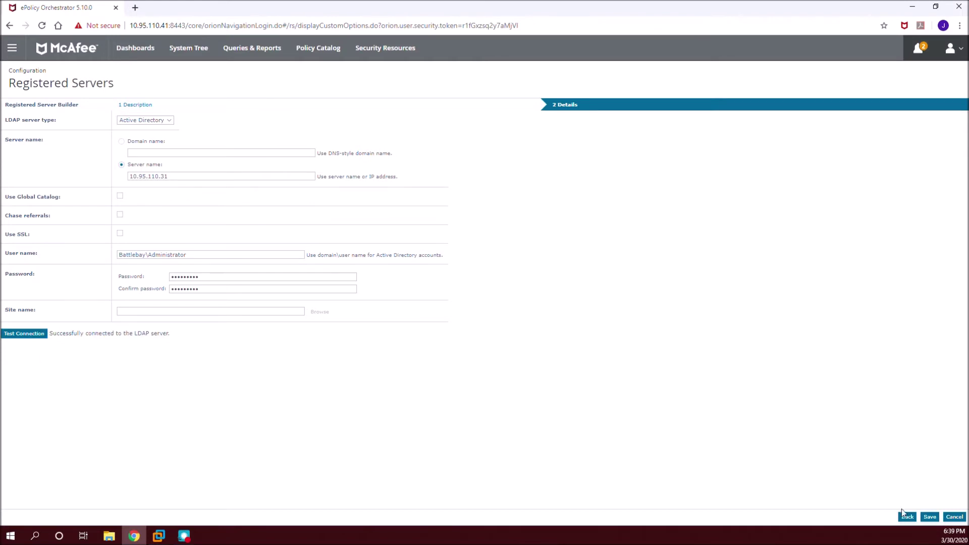
click(927, 520)
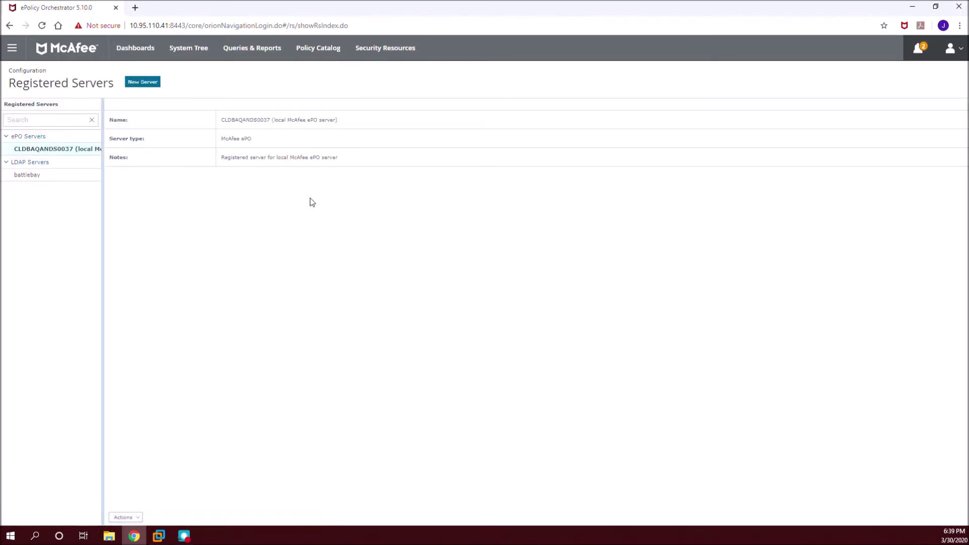
View battlebay's server details, then open Encryption Users via the menu search 'encr'.
click(49, 176)
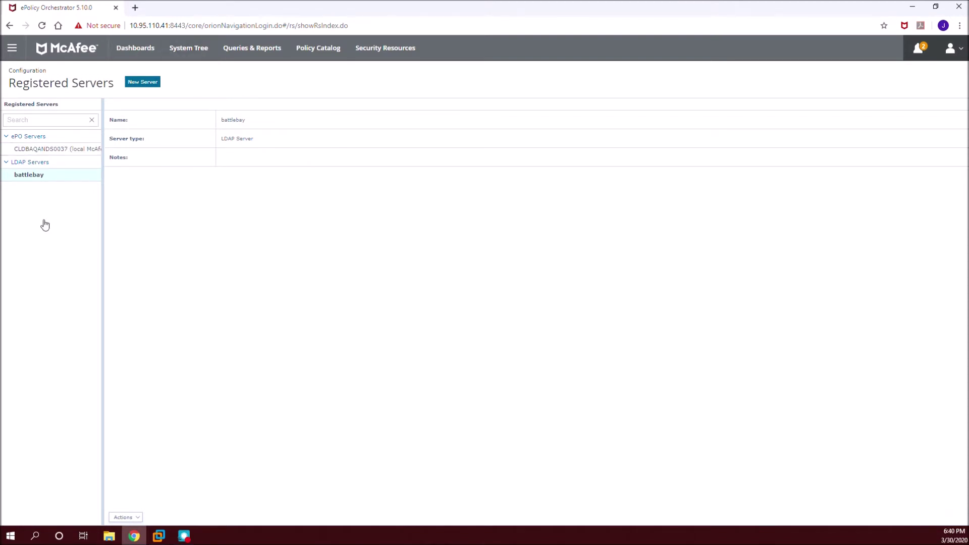
click(13, 48)
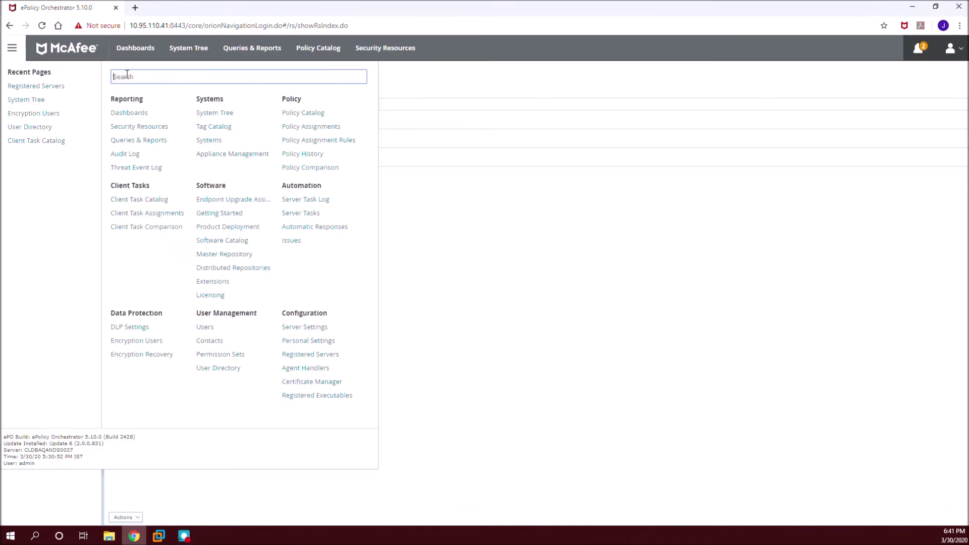
text(encry)
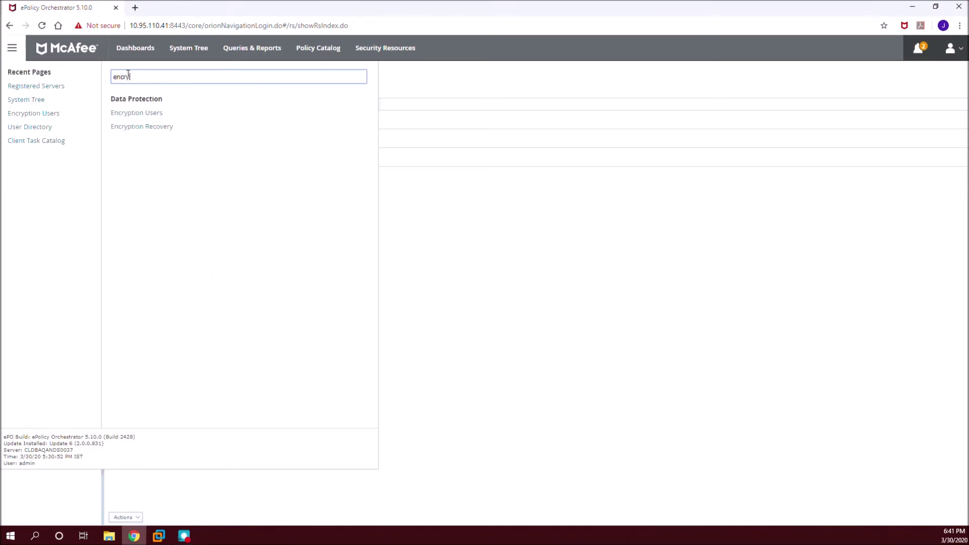
text(r)
click(147, 113)
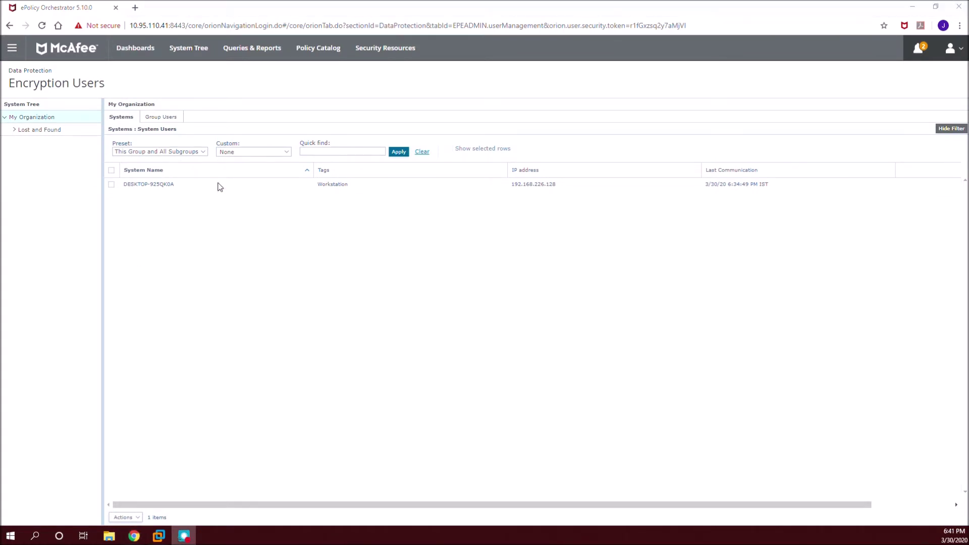
Select DESKTOP-925QK0A and start adding Drive Encryption users to it.
click(111, 184)
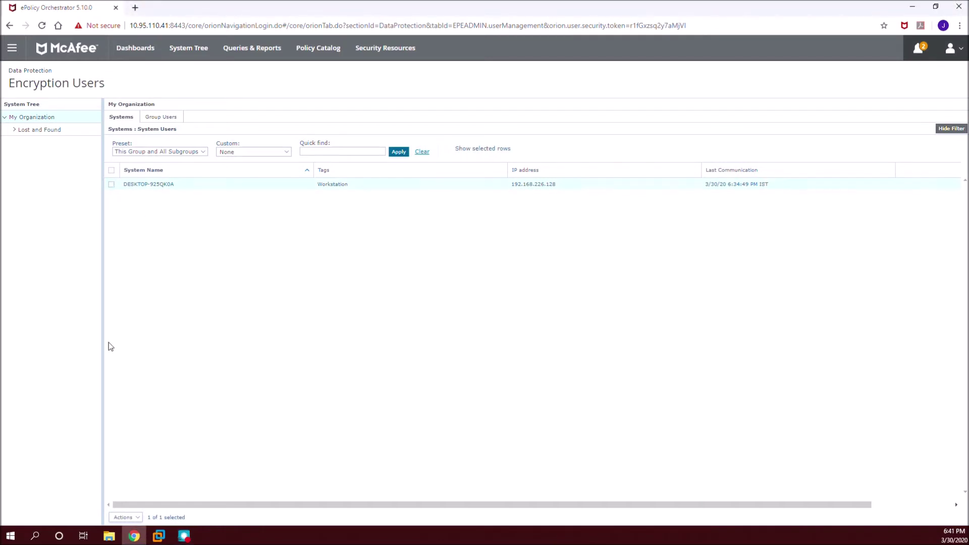
click(126, 517)
mouse_move(141, 491)
click(212, 478)
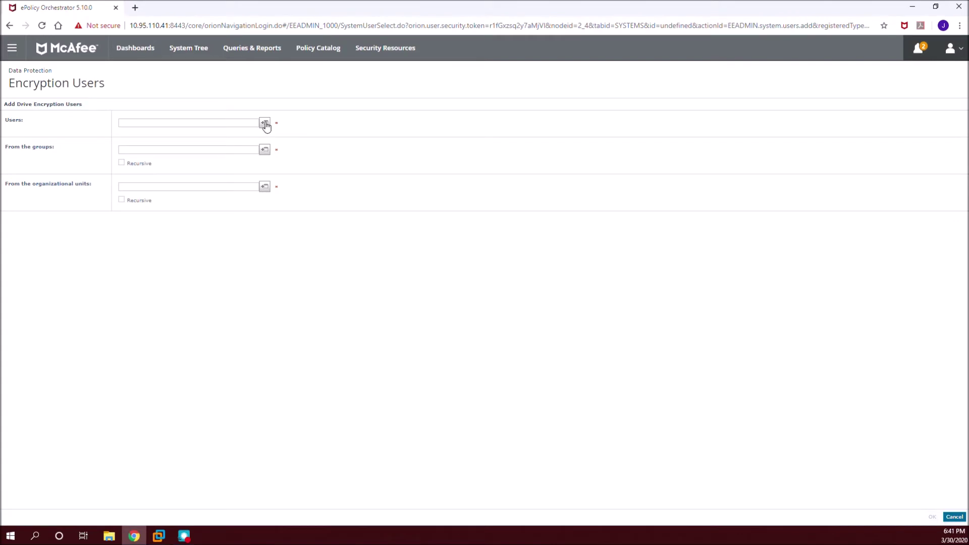
Browse battlebay's users in Container and children, then close the picker without choosing anyone.
click(265, 124)
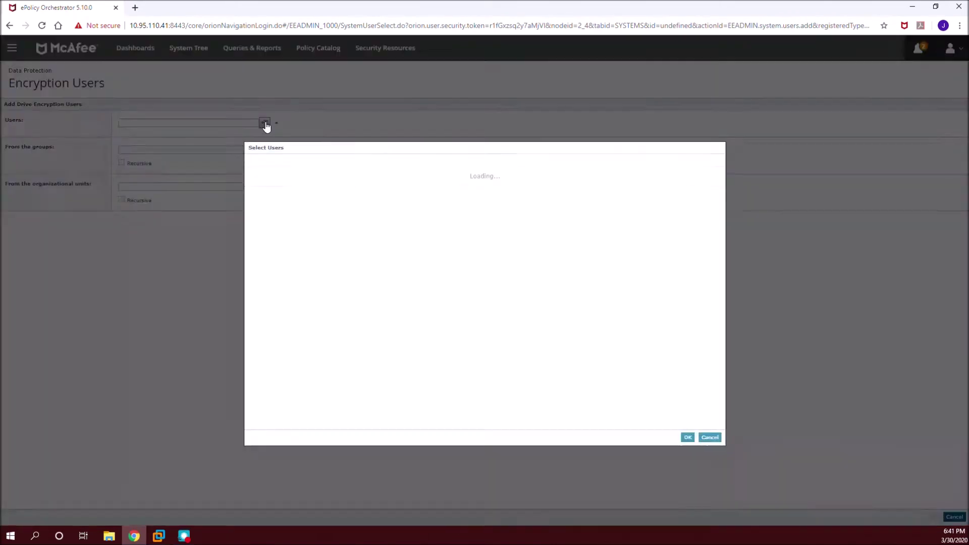
click(291, 161)
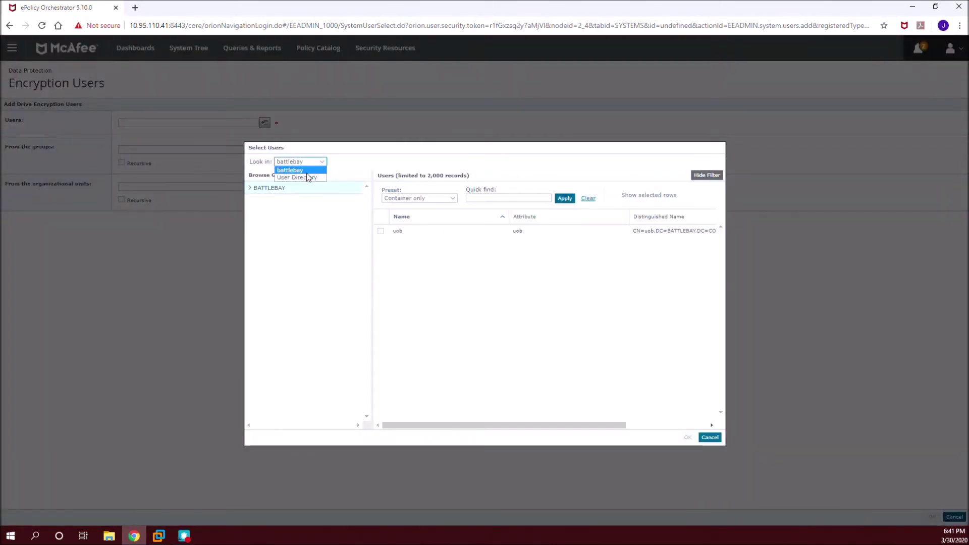
click(338, 174)
click(408, 201)
click(409, 215)
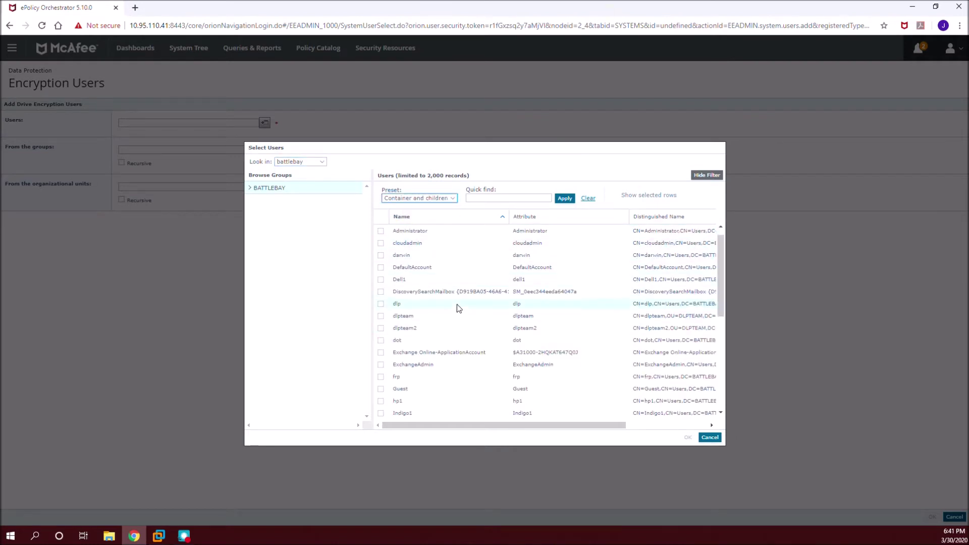
scroll(457, 310, down, 3)
scroll(441, 330, down, 1)
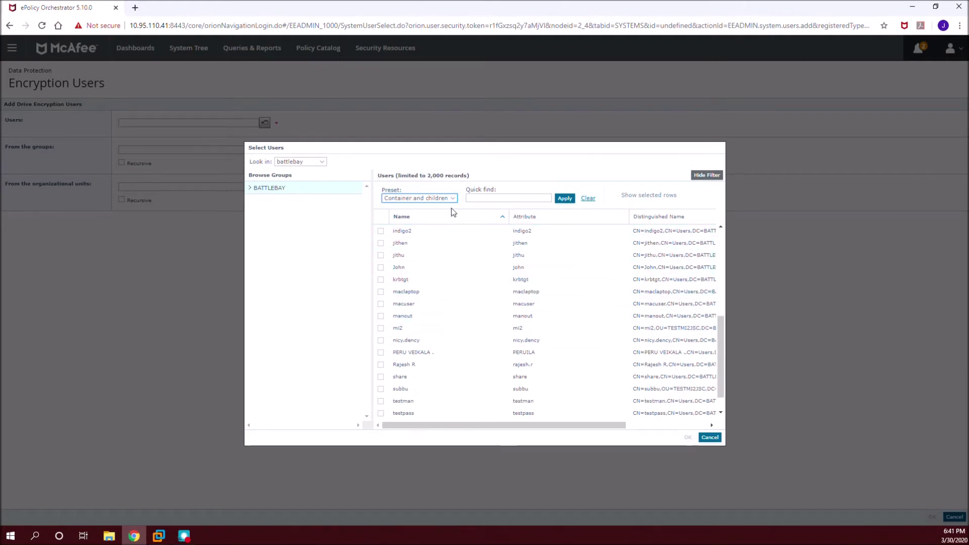
click(706, 437)
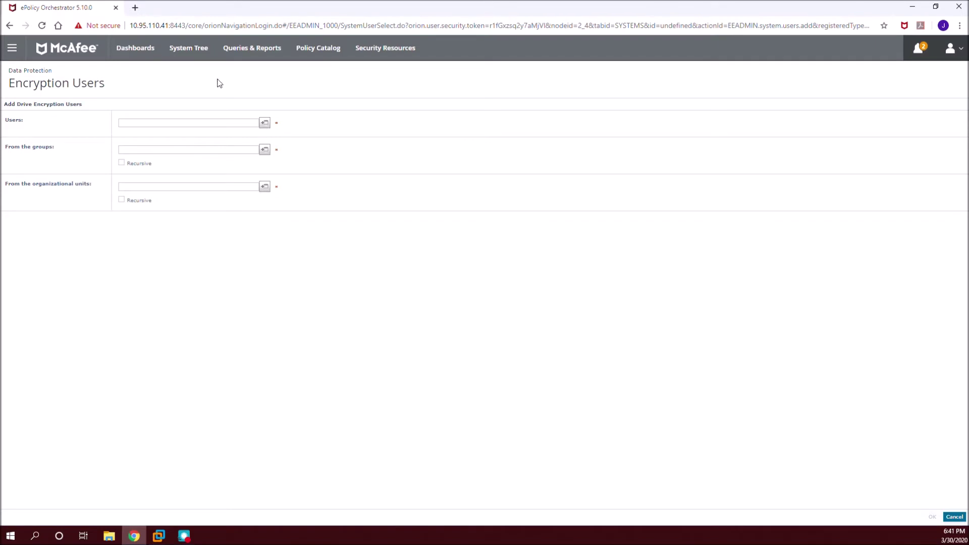
click(185, 47)
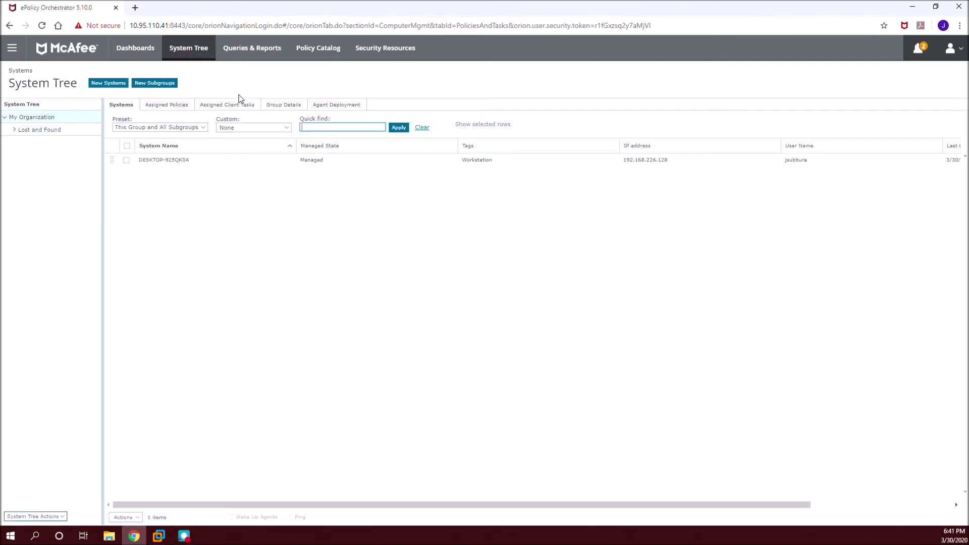
Edit the Drive Encryption 7.2.9 My Default policy and review its Log On settings (local domain users Disabled).
click(325, 56)
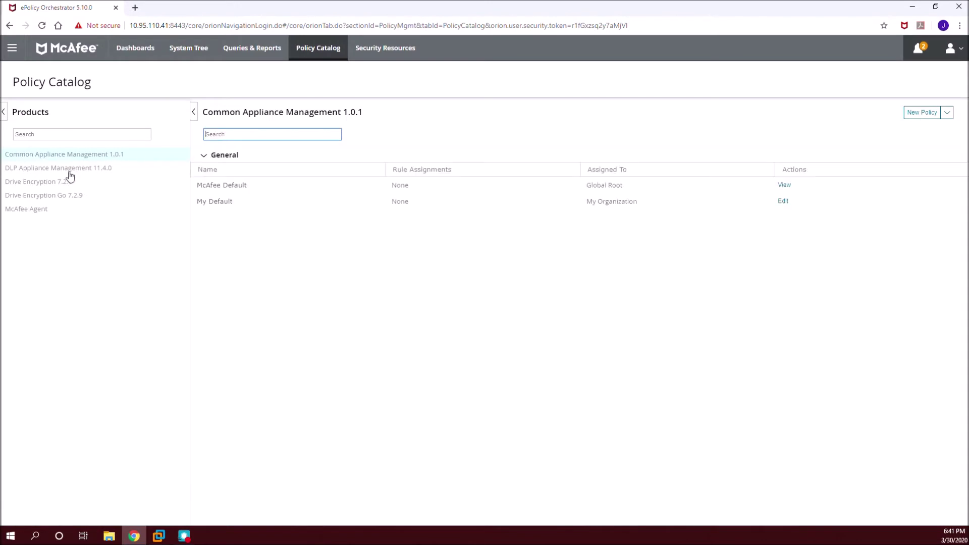
click(70, 182)
click(204, 155)
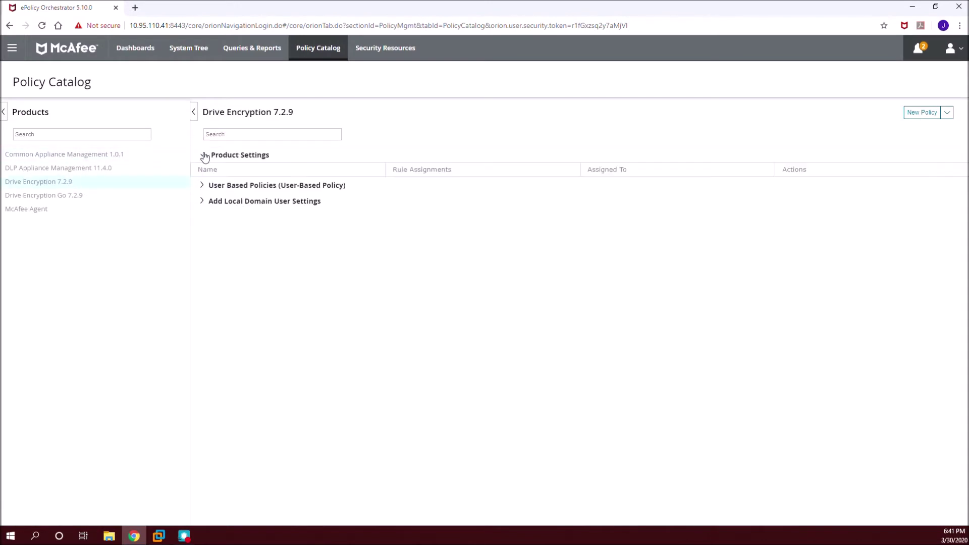
click(230, 203)
click(642, 202)
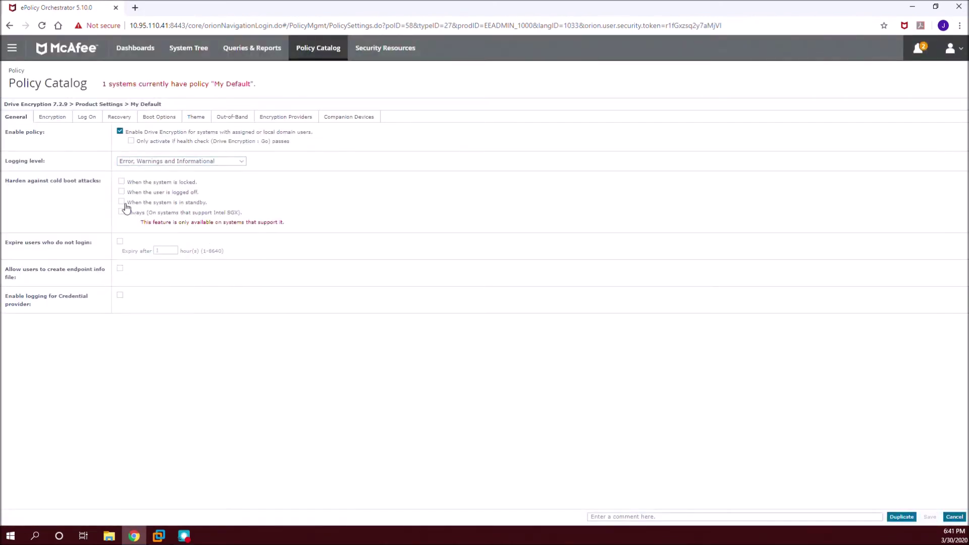
click(95, 119)
scroll(195, 282, down, 2)
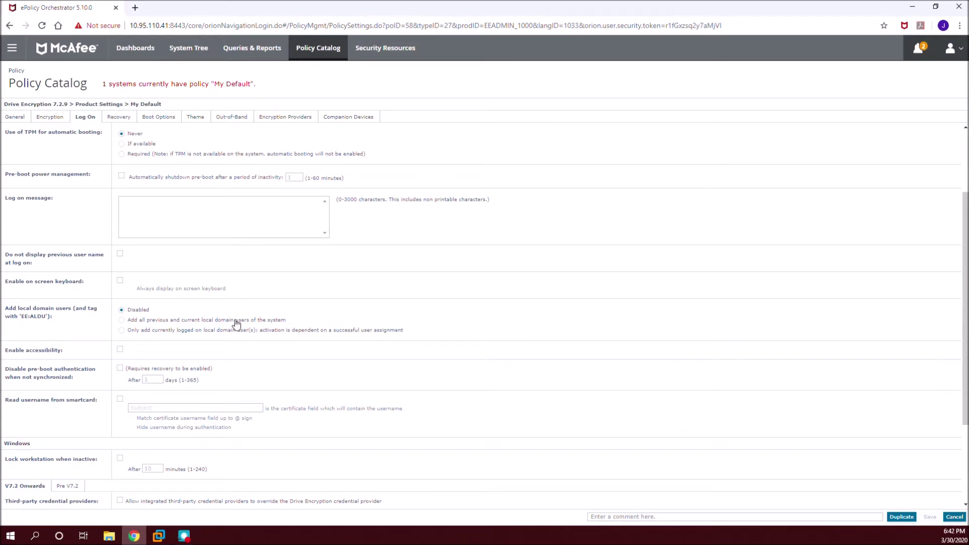
click(161, 535)
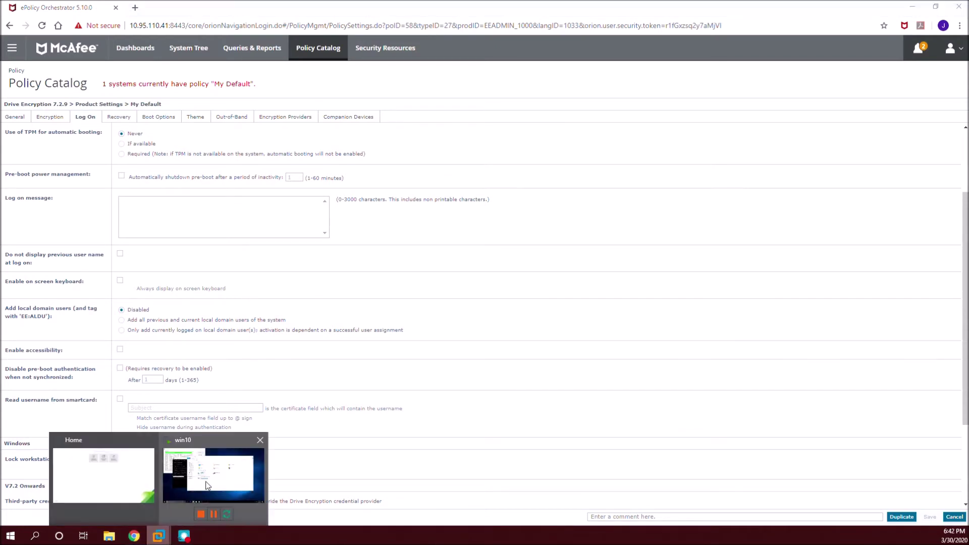
On the win10 VM, check the whoami account in the command prompt, then return to the host.
click(204, 485)
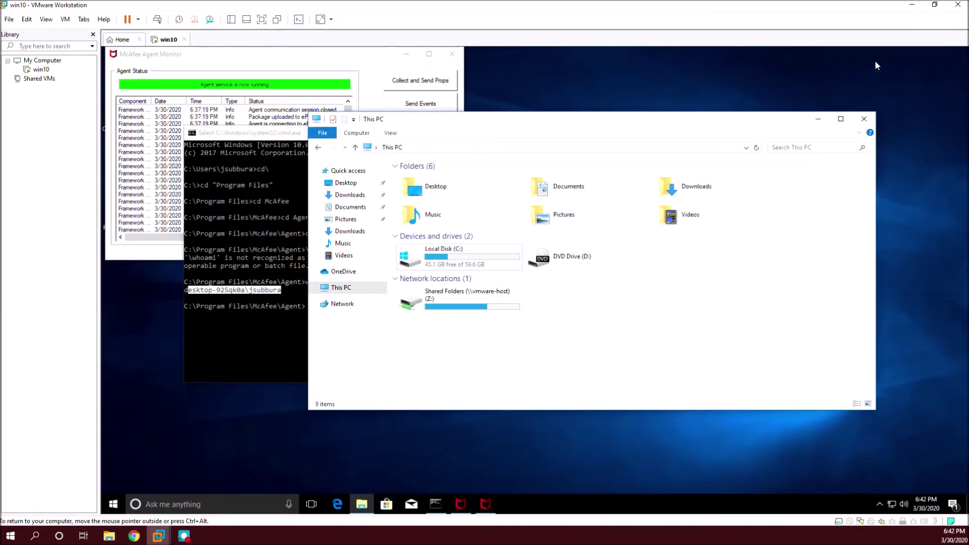
click(259, 310)
click(206, 290)
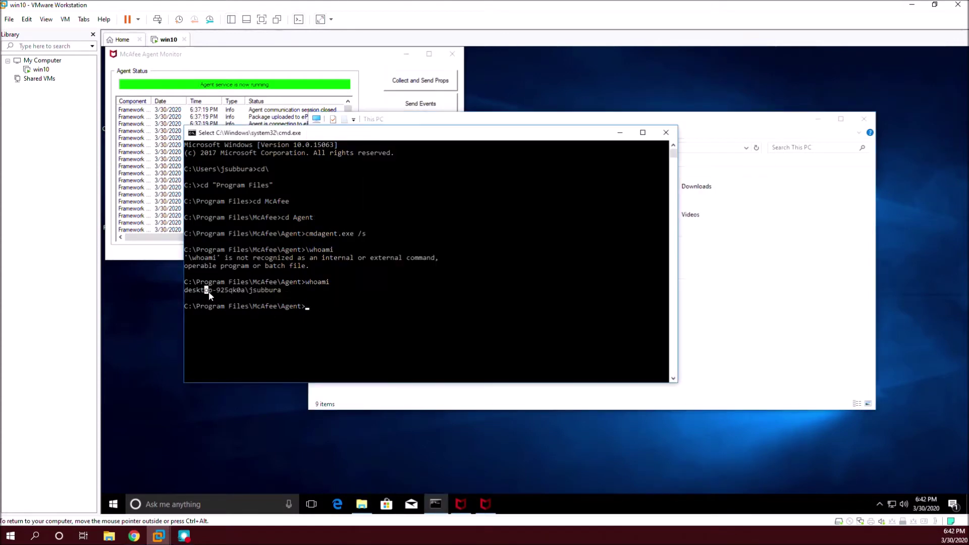
click(767, 313)
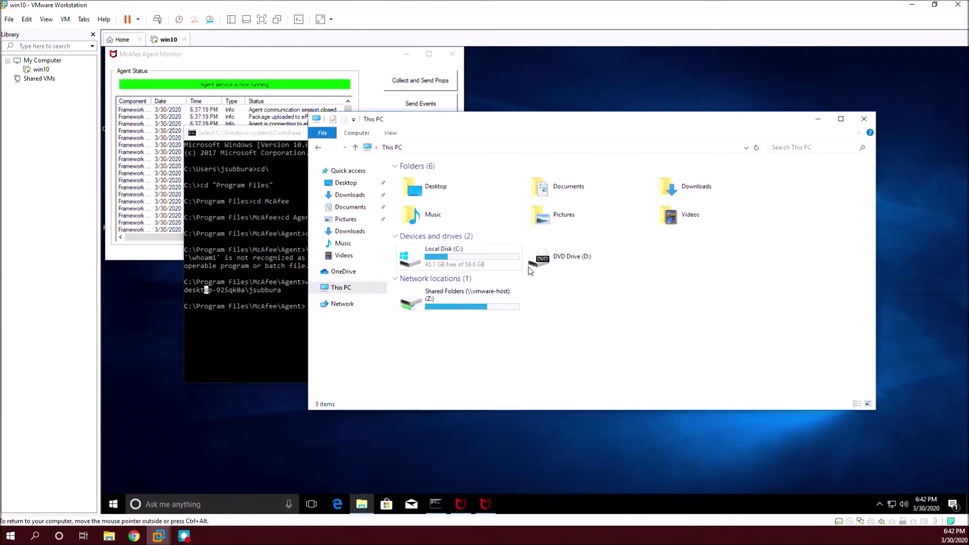
key(alt+Tab)
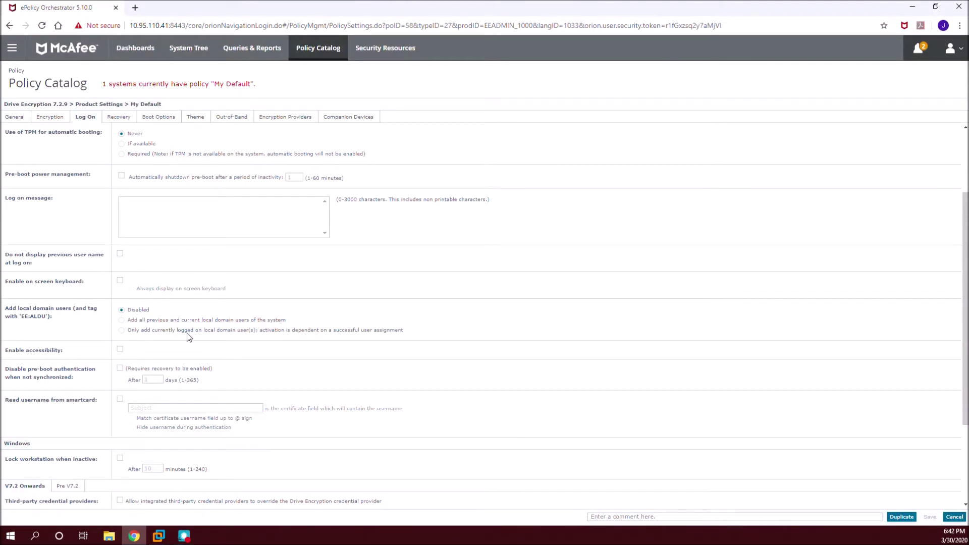
Return to the win10 VM, recheck the command prompt, and leave This PC in front.
mouse_move(159, 535)
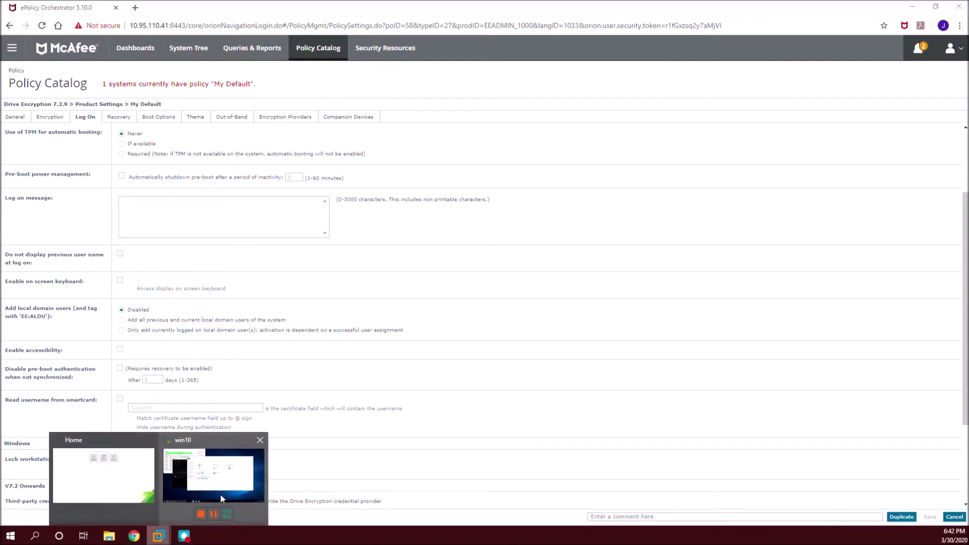
click(220, 498)
click(206, 290)
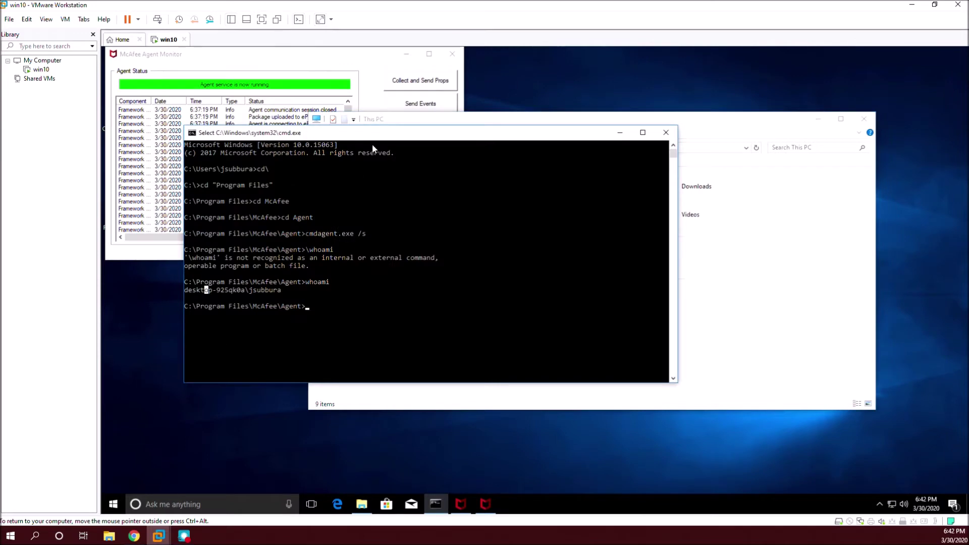
click(361, 504)
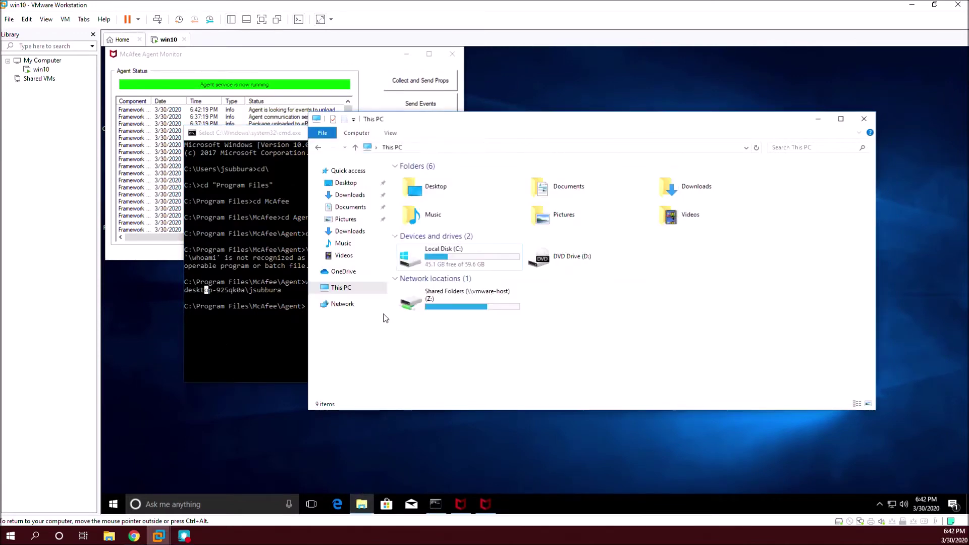
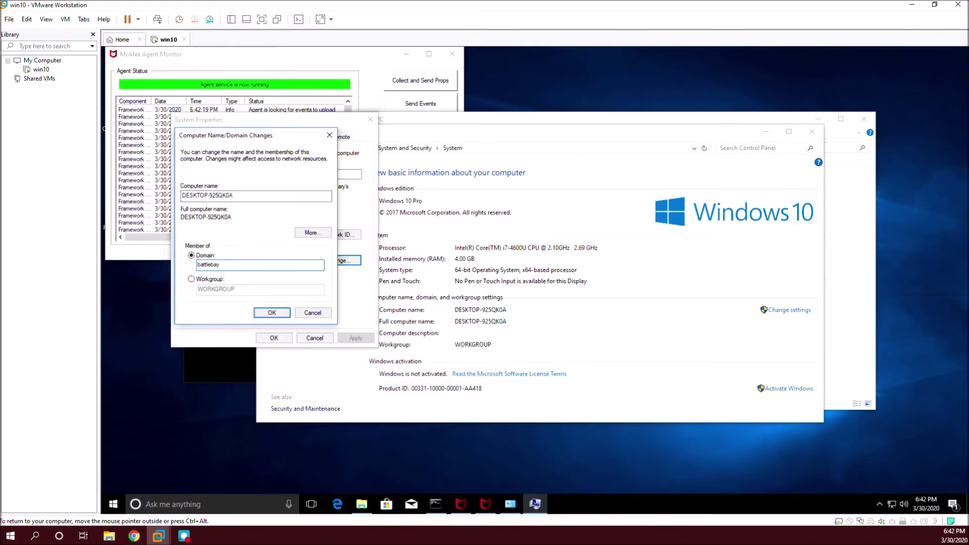
Enter the domain Administrator account and password to join battlebay.com.
key(ctrl+alt)
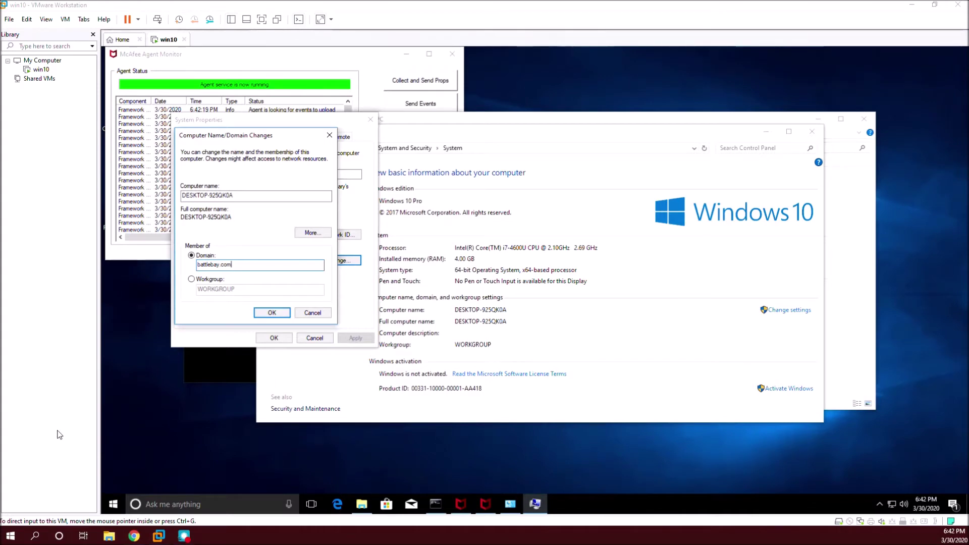
click(361, 257)
text(Administra)
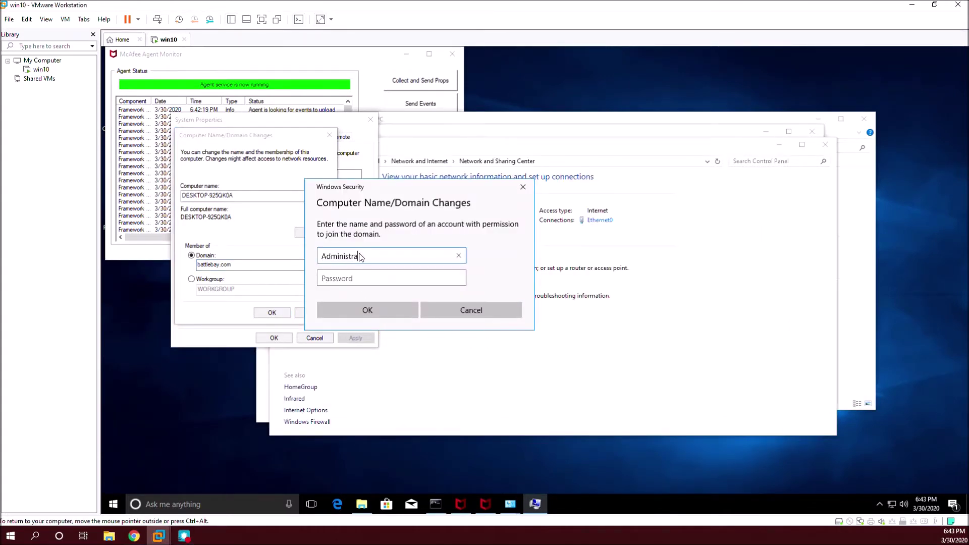
text(tor)
key(Tab)
text(*********)
key(Return)
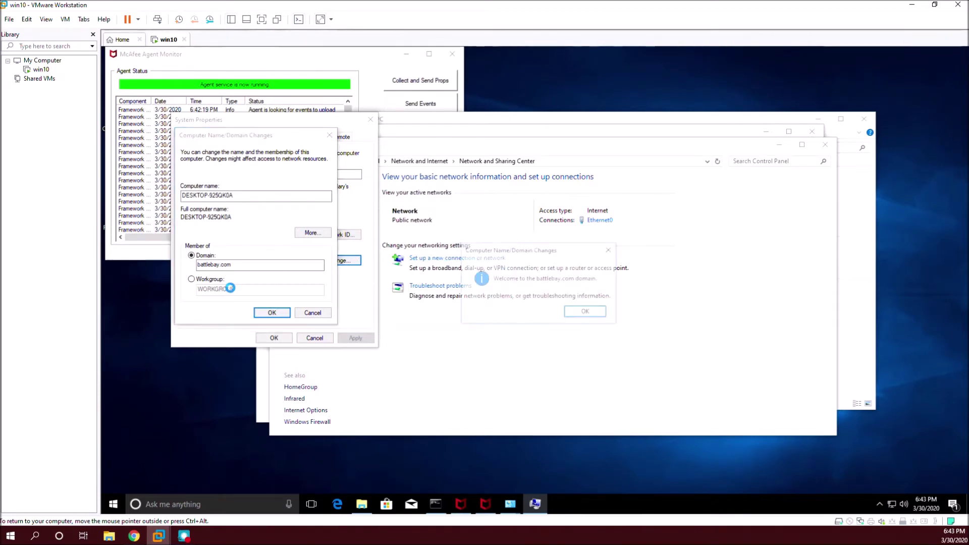
Acknowledge the welcome and restart notices, close System Properties, and restart the VM now.
click(585, 313)
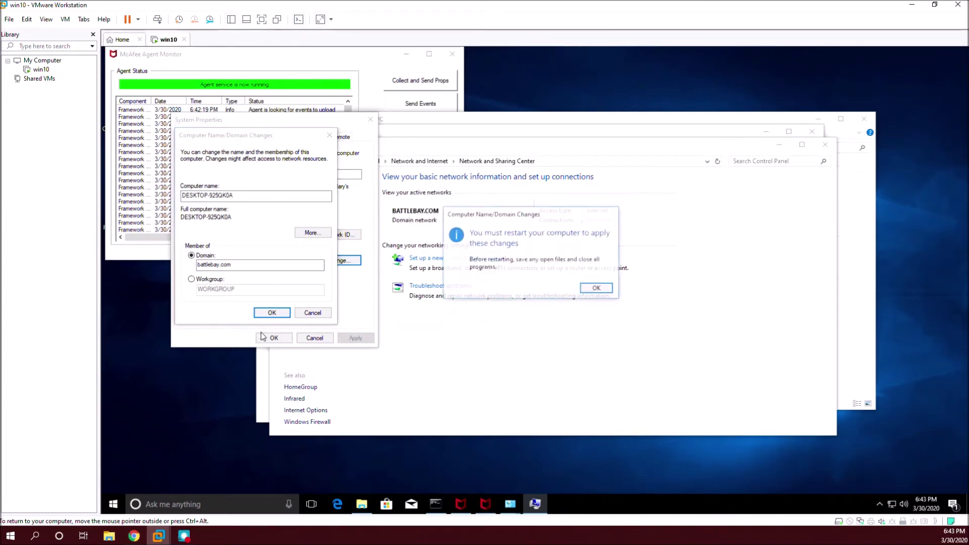
click(597, 288)
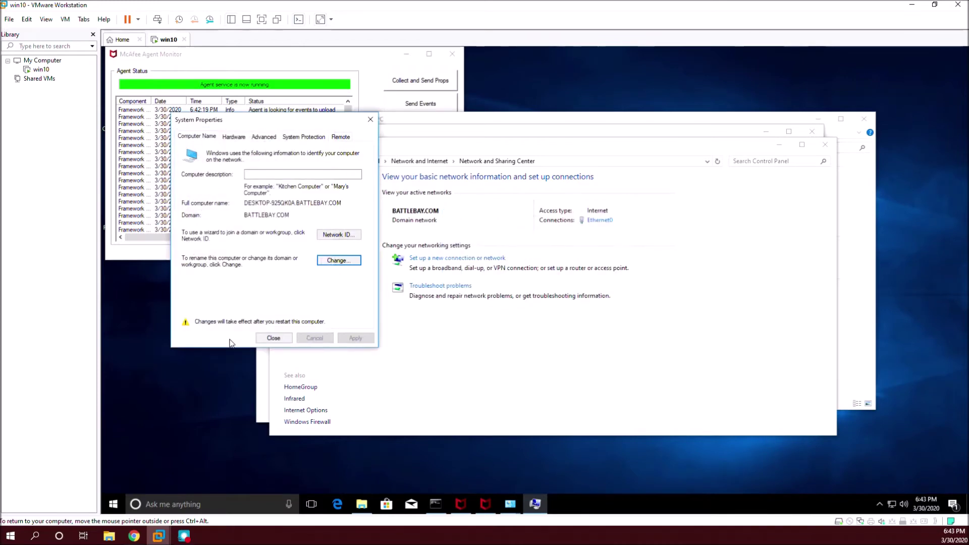
click(273, 337)
click(533, 284)
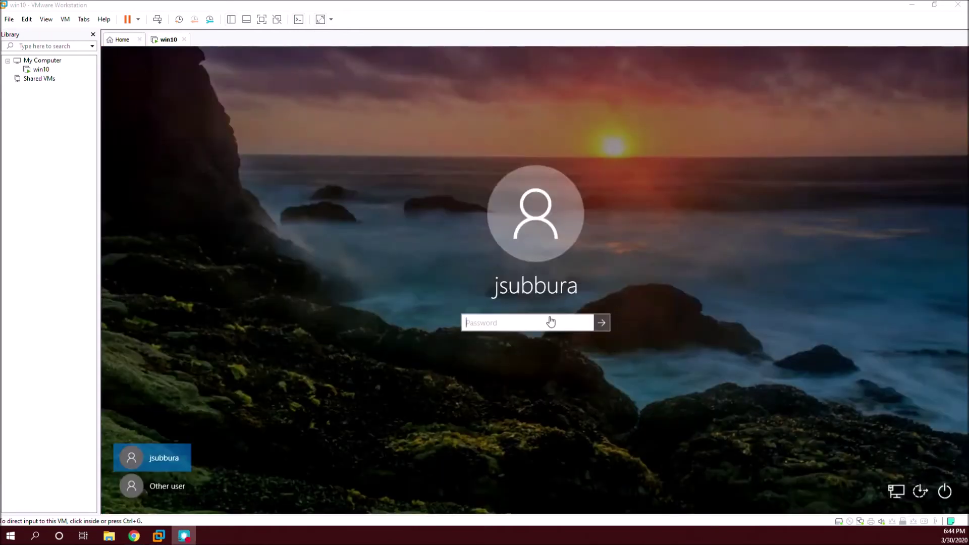
Clear the password field and switch to signing in as another user.
click(519, 323)
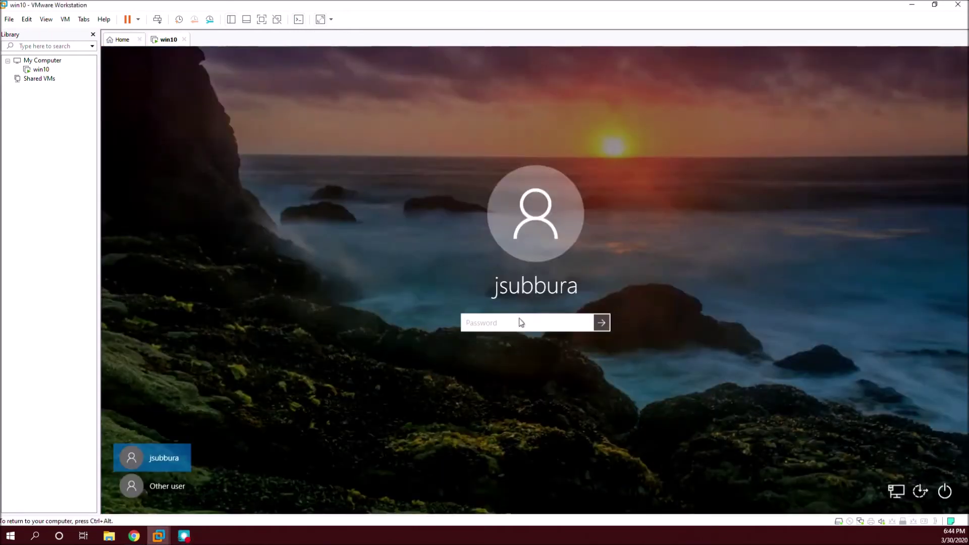
text(******)
key(BackSpace)
key(BackSpace)
key(BackSpace)
key(BackSpace)
key(BackSpace)
key(Tab)
key(Tab)
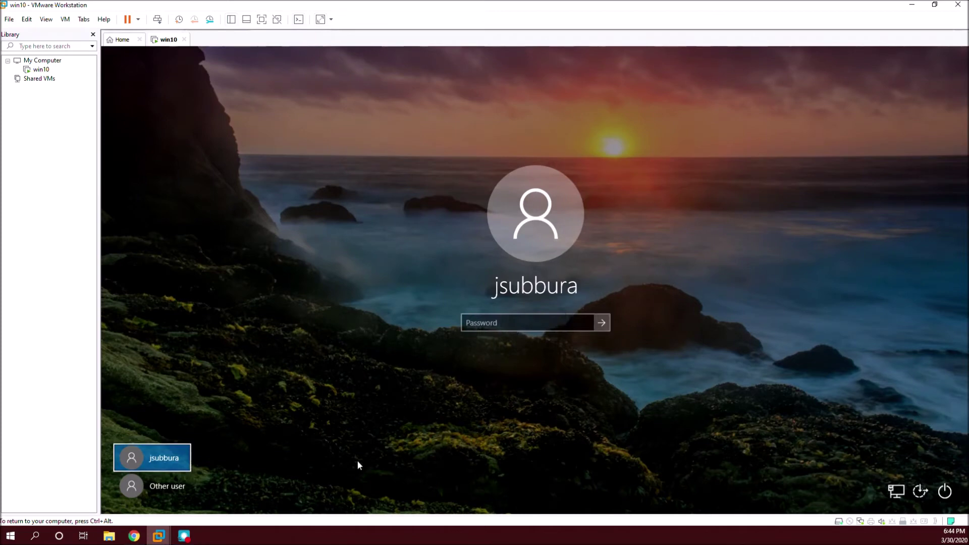
key(Return)
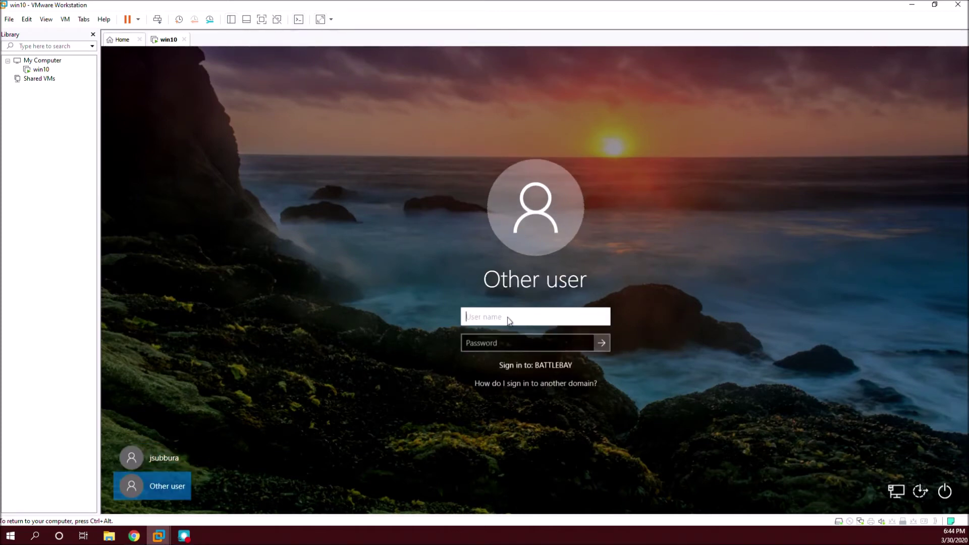
Try signing in as Administrator with the account password, then dismiss the incorrect password error.
text(Administ)
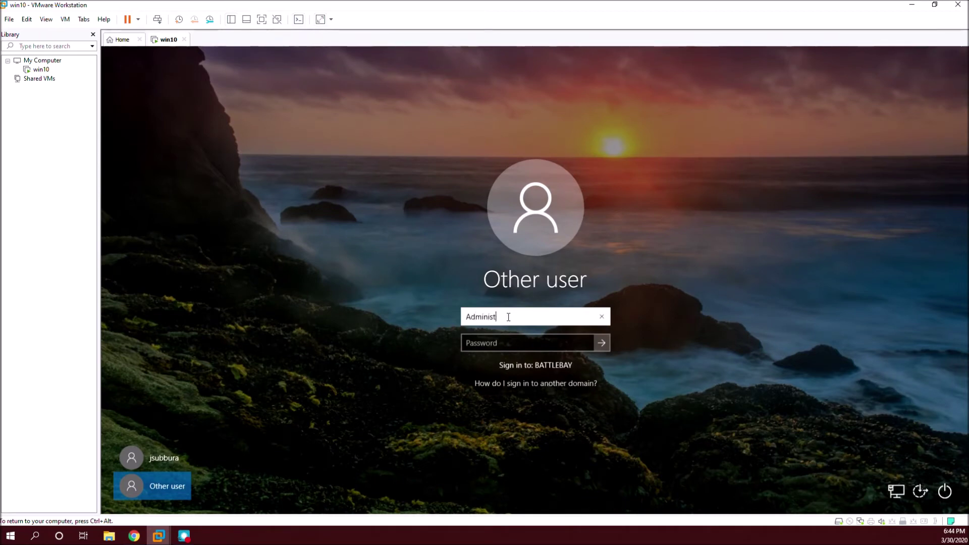
text(rator)
key(Tab)
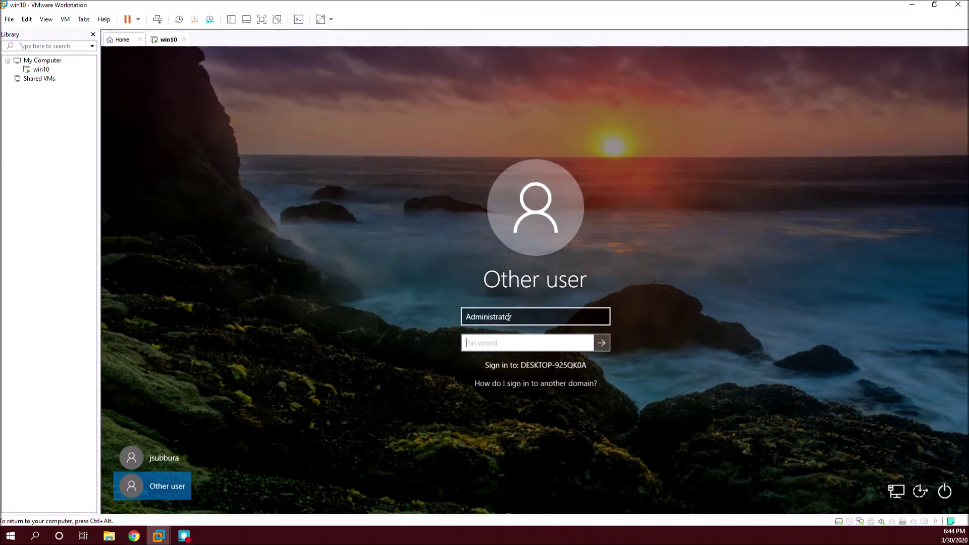
text(*********)
key(Return)
click(528, 349)
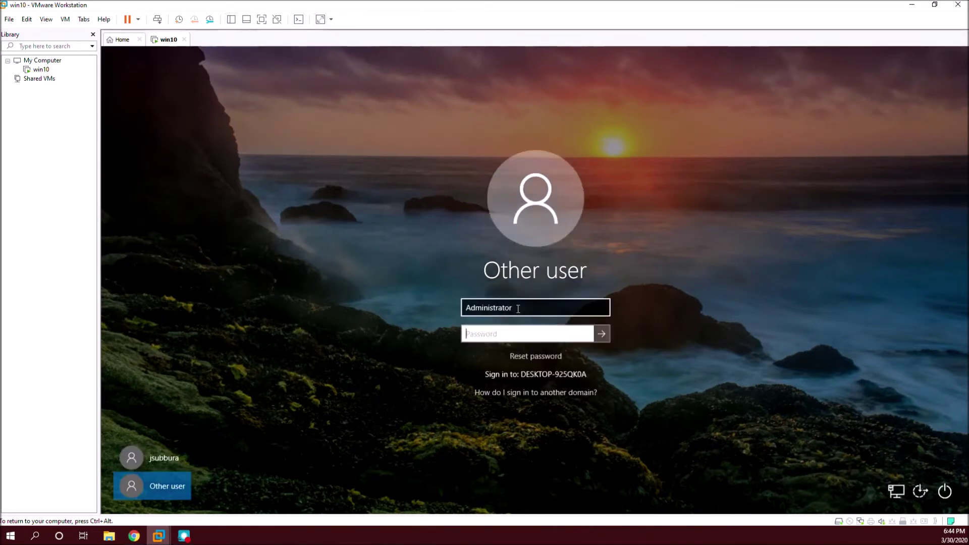
click(502, 333)
text(*)
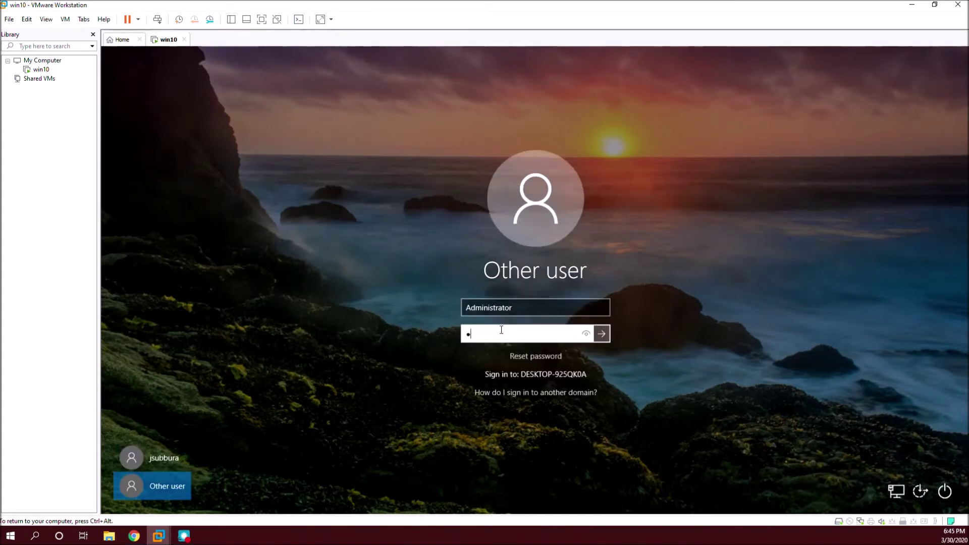
Sign in as battlebay\Administrator with the domain account password.
double_click(468, 309)
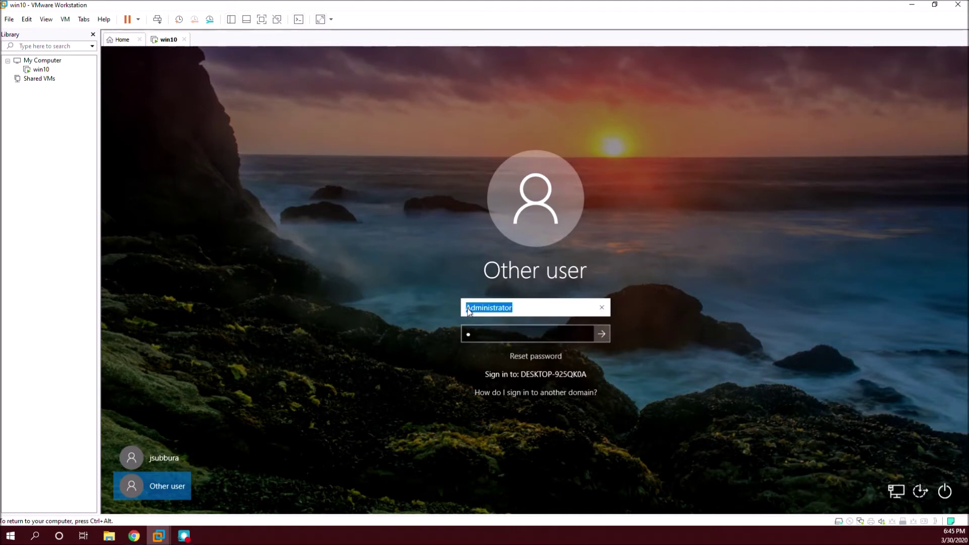
click(468, 312)
text(batt)
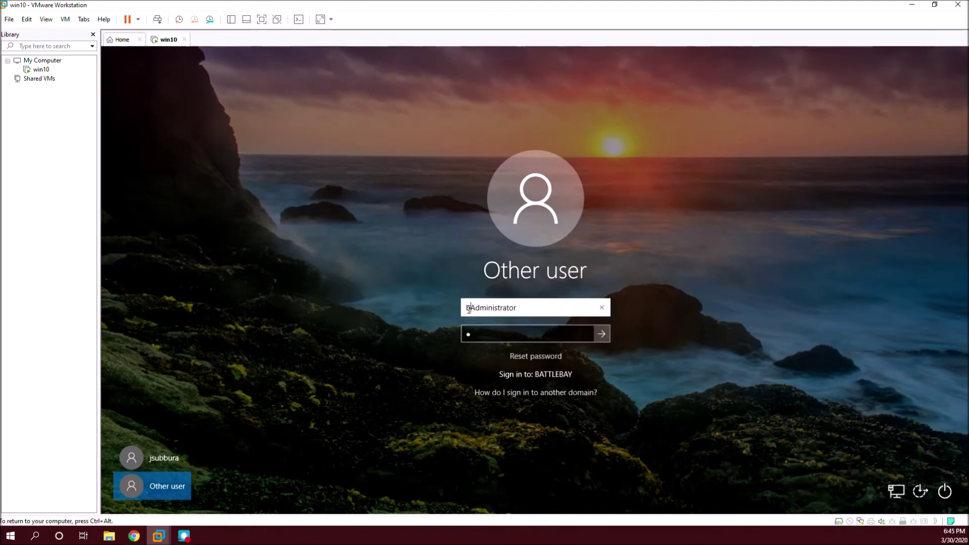
text(lebay)
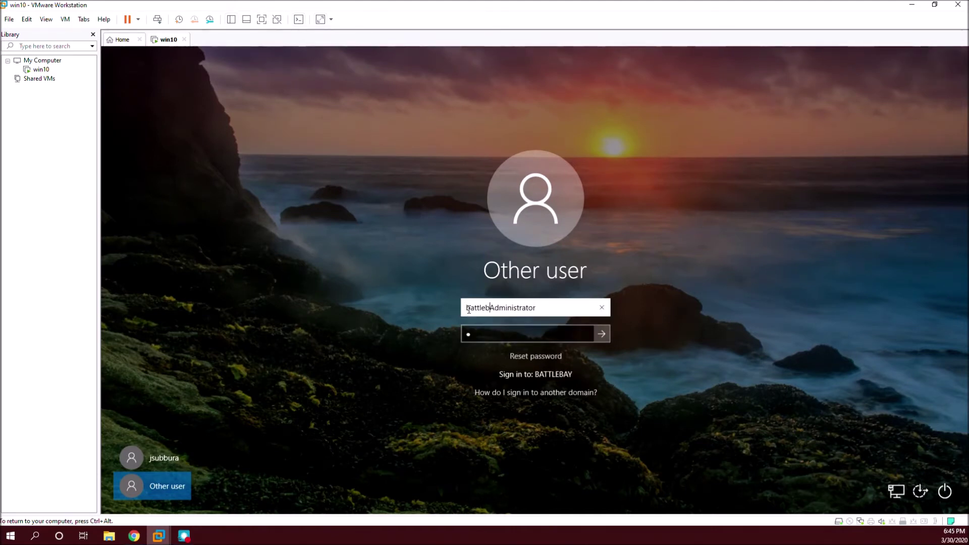
text(\)
key(Tab)
key(Return)
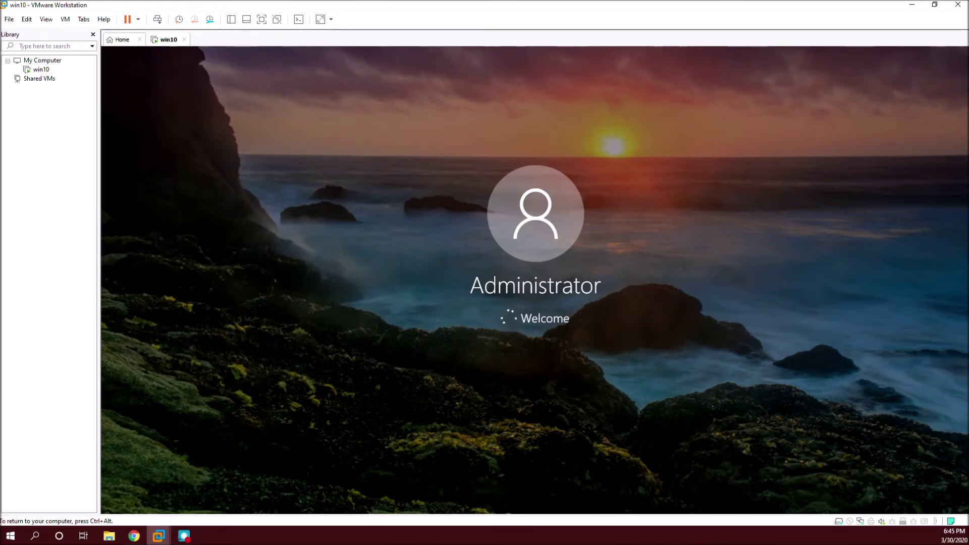
key(ctrl+alt)
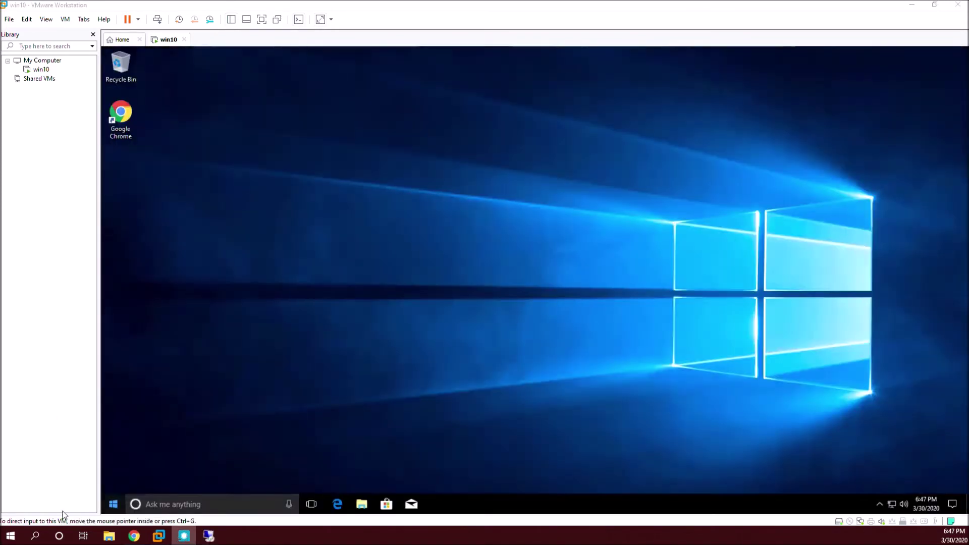
Run whoami in a command prompt to confirm the account is battlebay\administrator.
click(117, 506)
click(117, 505)
right_click(117, 505)
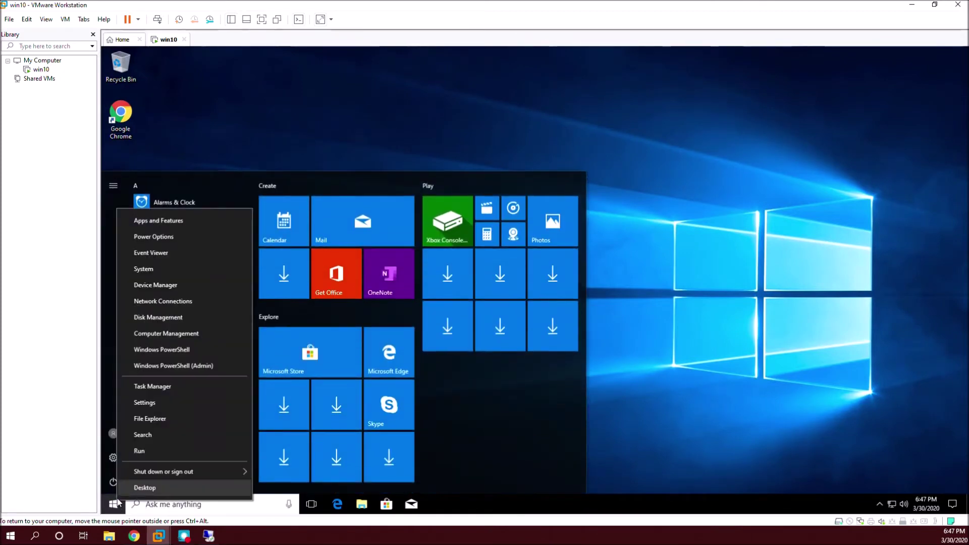
click(150, 448)
text(cmd)
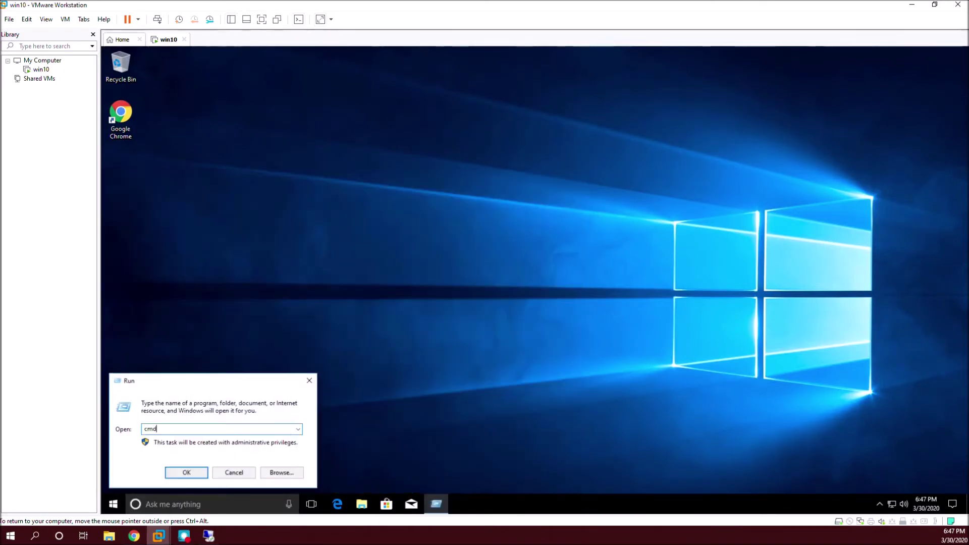
key(Return)
text(whoami)
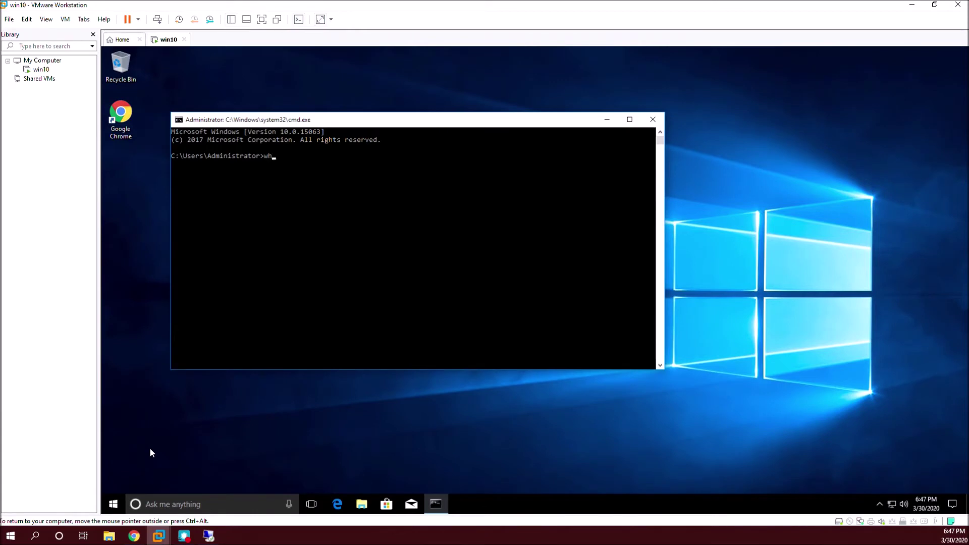
key(Return)
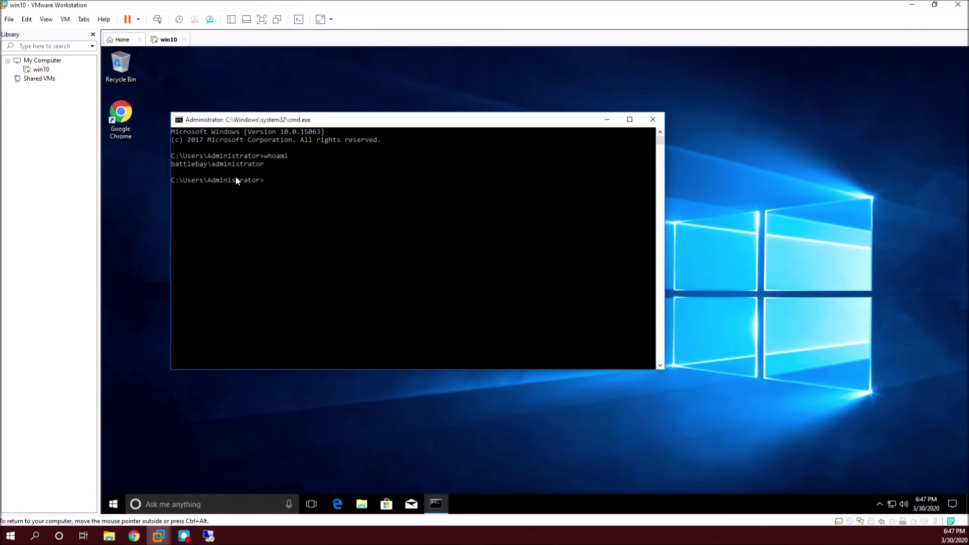
double_click(261, 165)
click(480, 196)
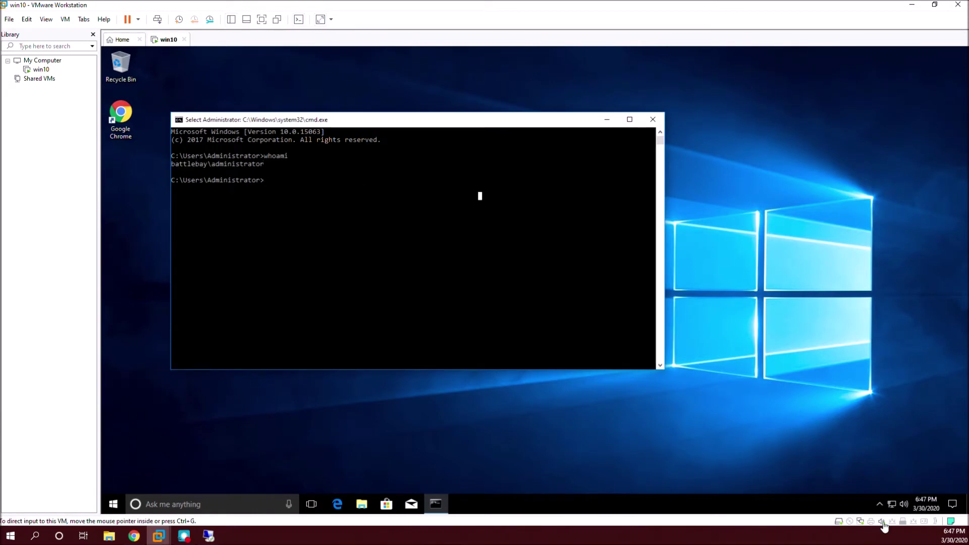
Show Drive Encryption status from the McAfee tray icon, confirming it reads Inactive.
click(880, 504)
right_click(863, 483)
mouse_move(794, 440)
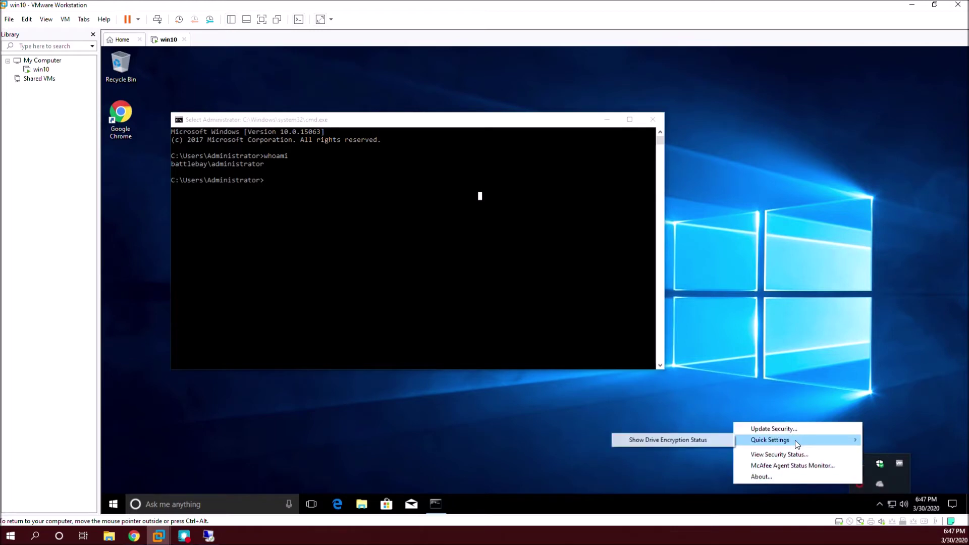
click(677, 439)
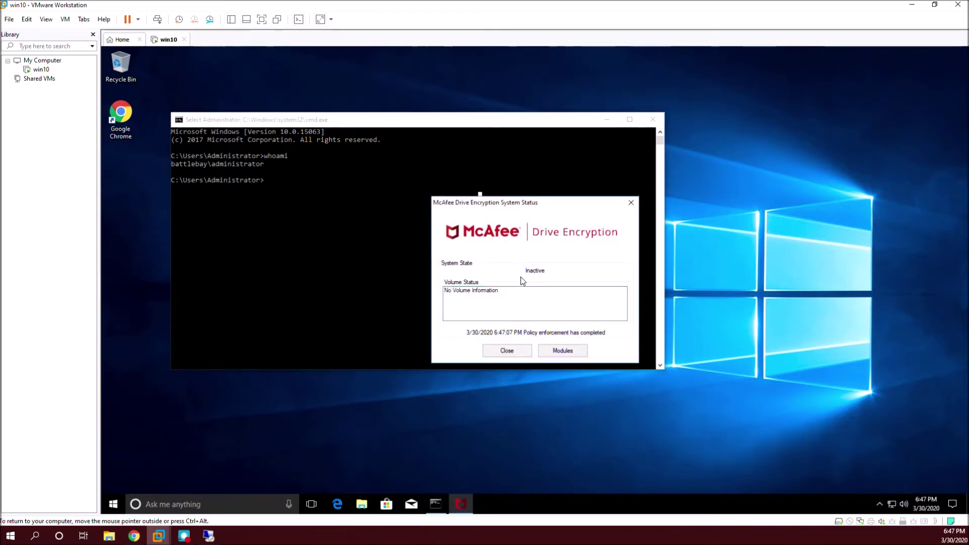
click(134, 535)
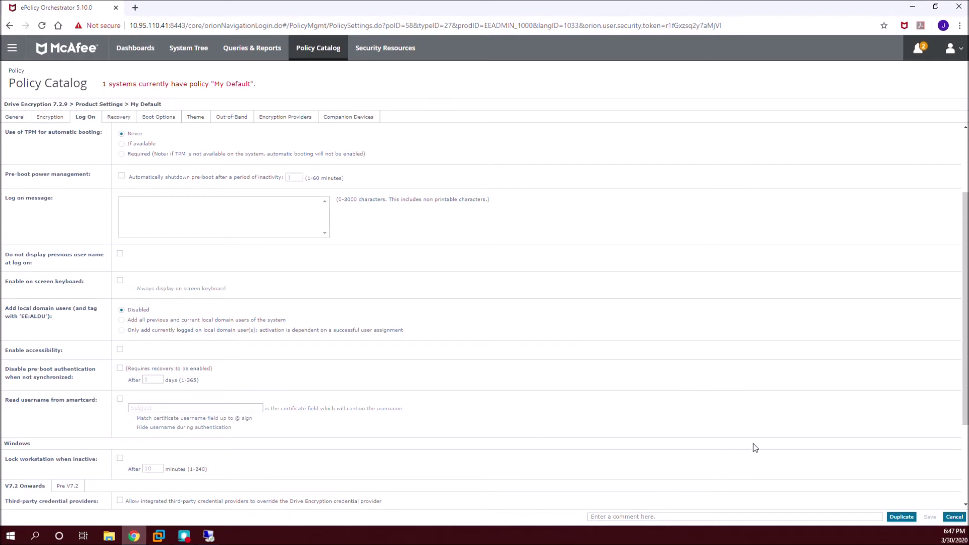
Select adding all previous and current local domain users, then cancel the My Default policy unsaved.
click(122, 320)
click(954, 517)
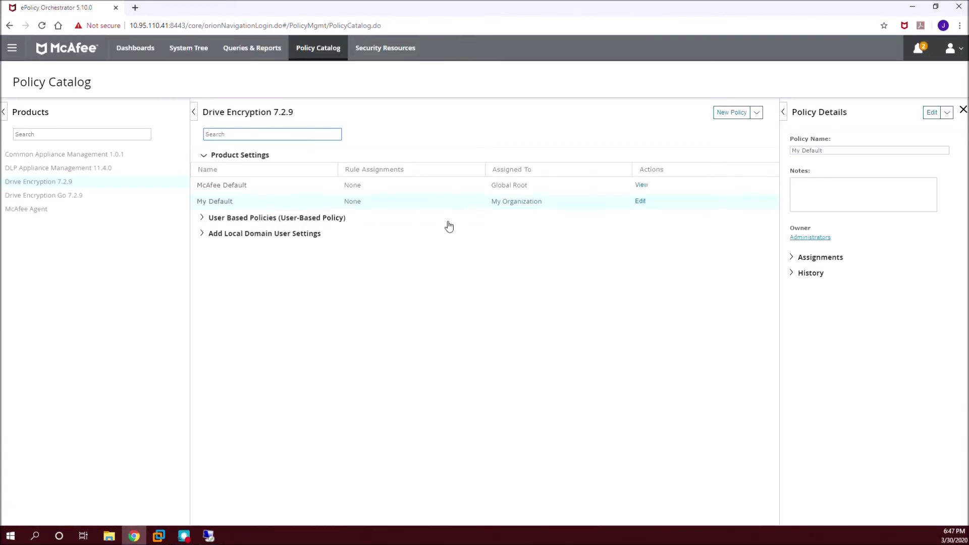
Duplicate McAfee Default as 'Encryption Policy' and allow users to create an endpoint info file.
click(641, 185)
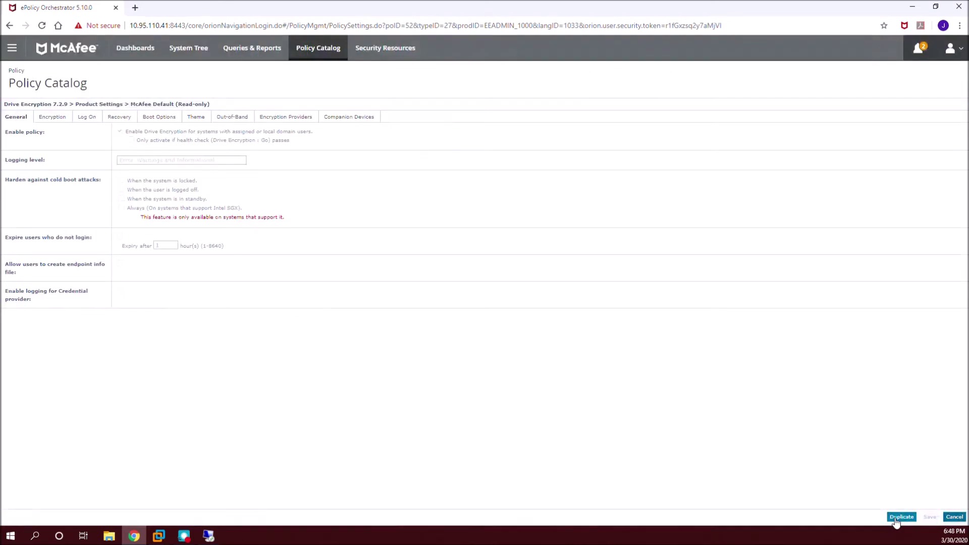
click(895, 517)
drag(455, 261, 304, 254)
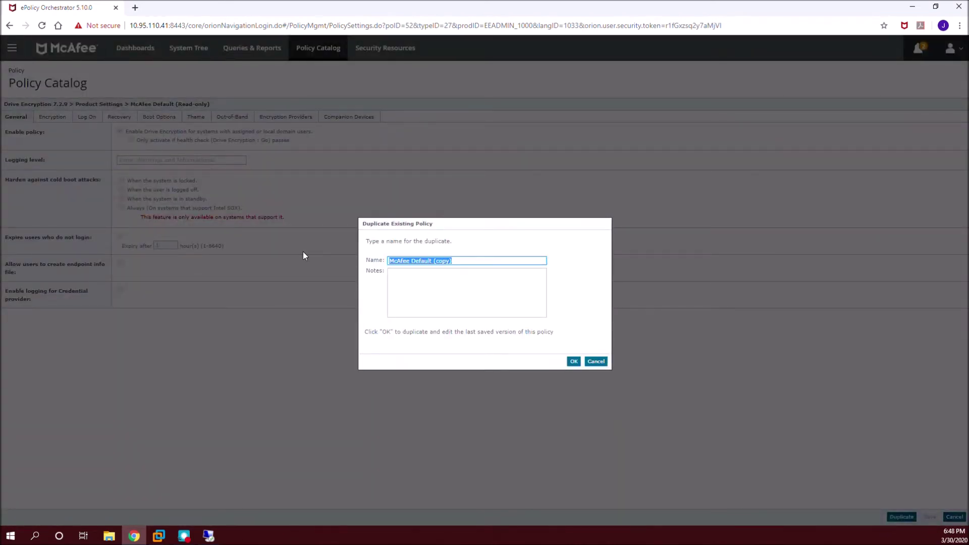
text(Encryption Policy)
click(574, 361)
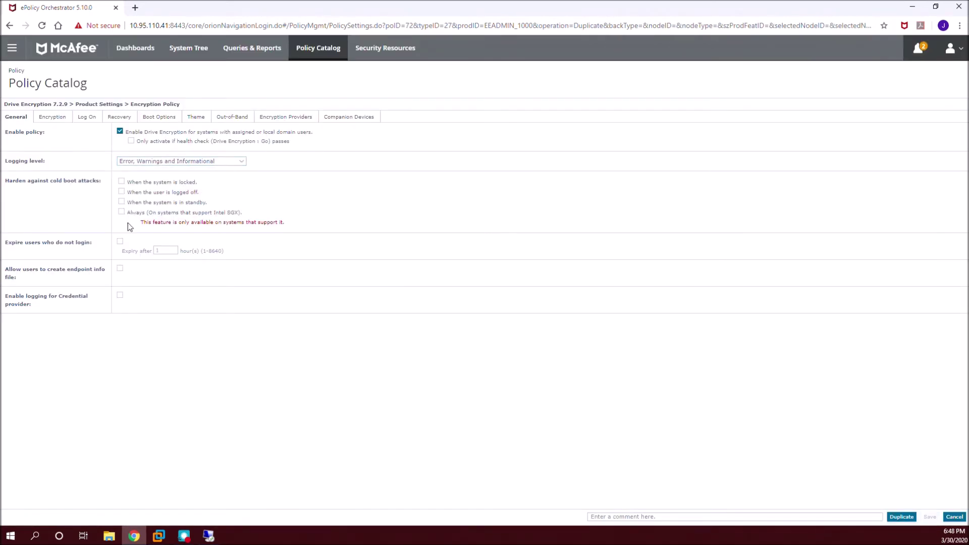
click(120, 269)
Set encryption to All disks and add only currently logged on local domain users.
click(59, 121)
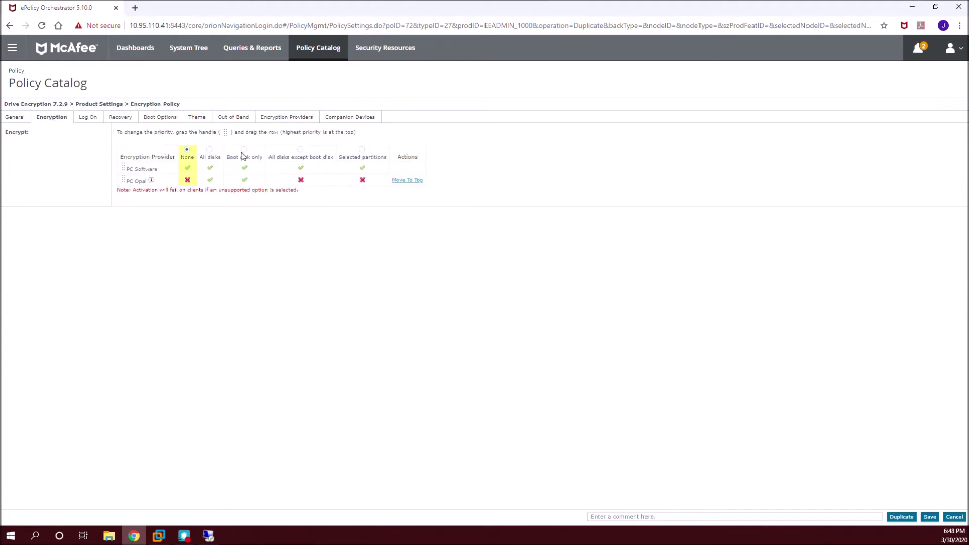
click(210, 151)
click(81, 118)
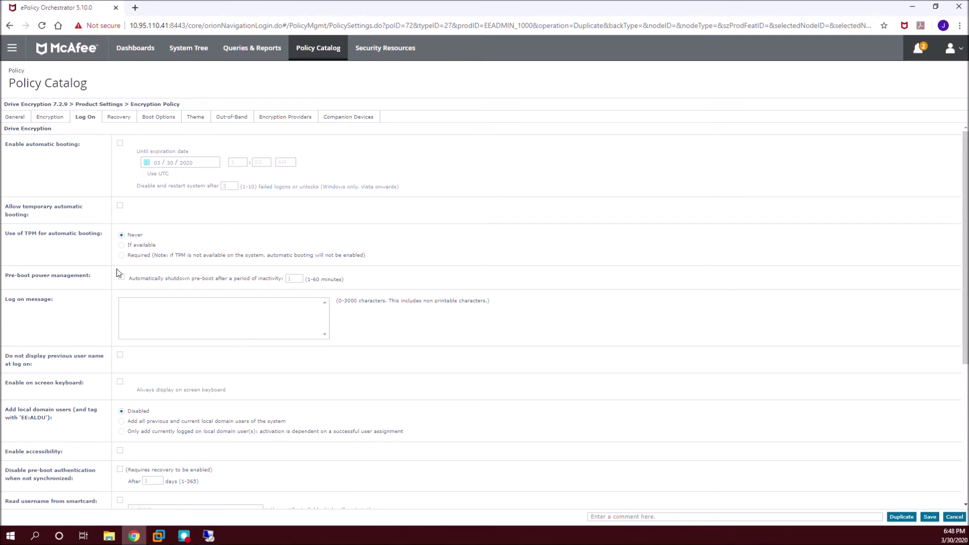
scroll(164, 310, down, 2)
click(123, 321)
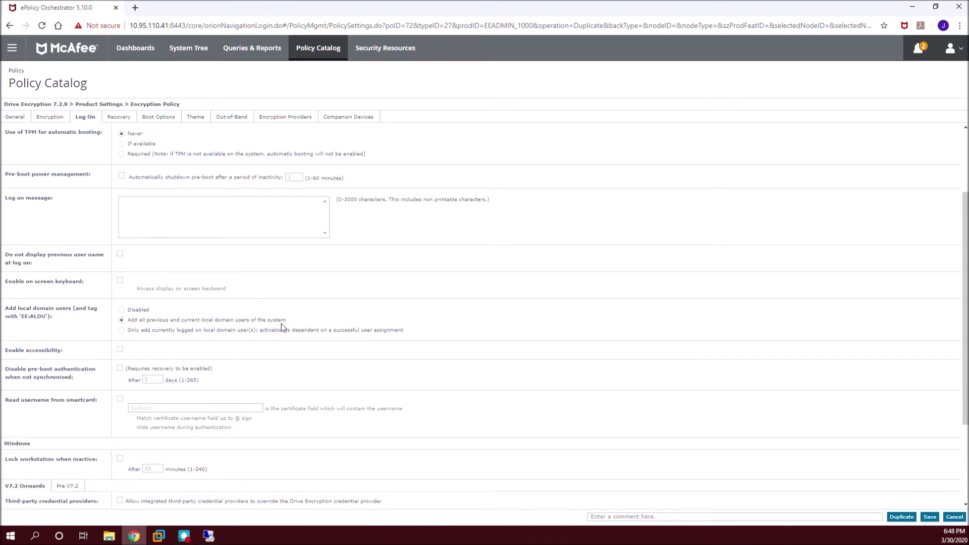
click(122, 331)
Enable SSO, password synchronization ignoring password rules, periodic credential checks, and save the policy.
scroll(235, 348, down, 3)
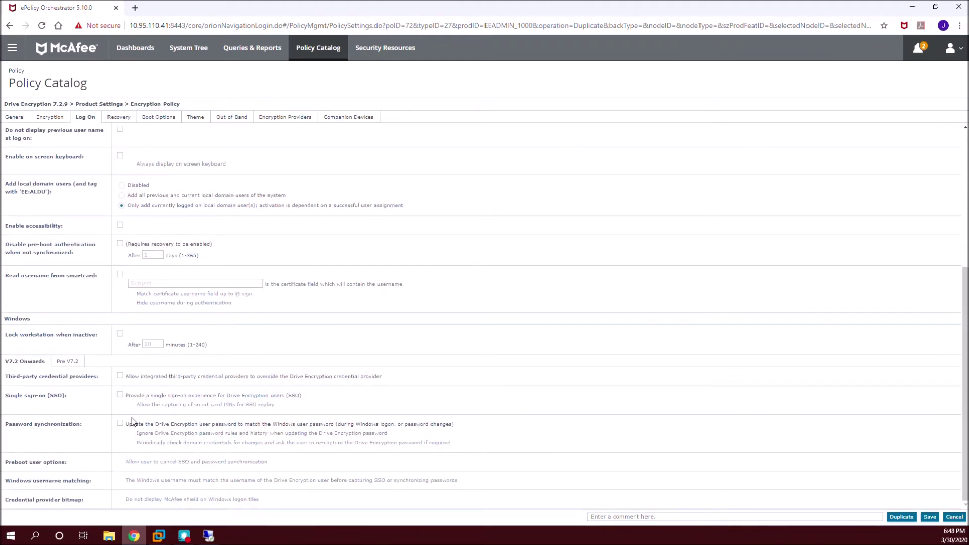
click(120, 395)
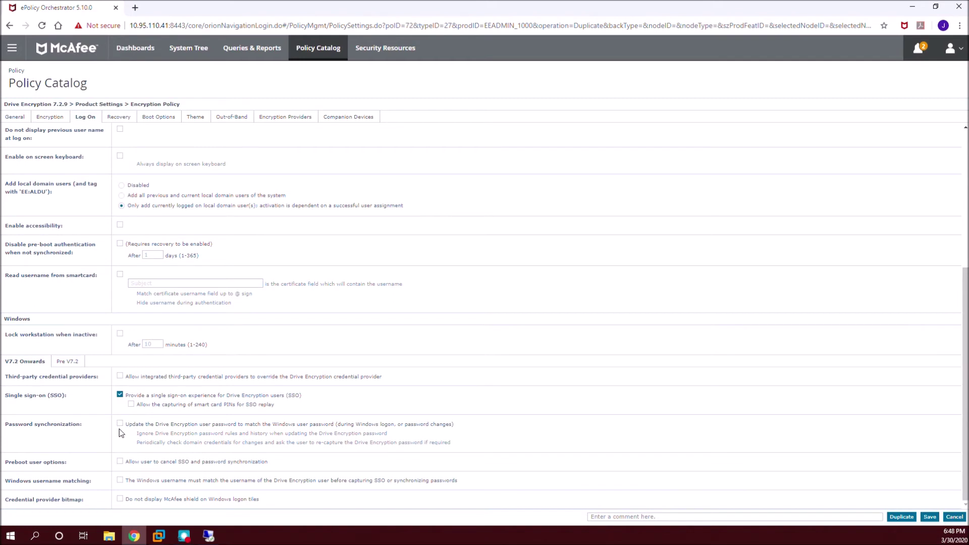
click(121, 425)
click(131, 434)
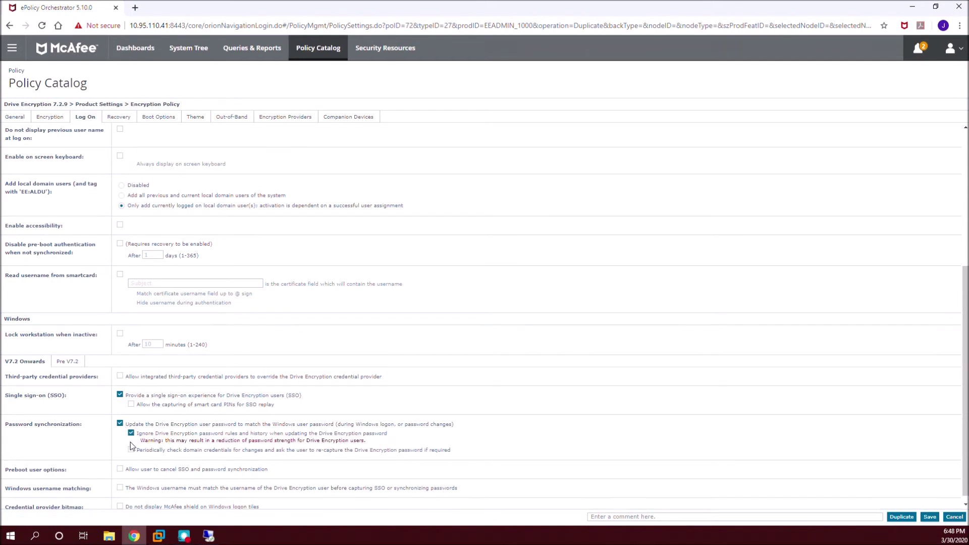
click(131, 450)
scroll(172, 460, down, 1)
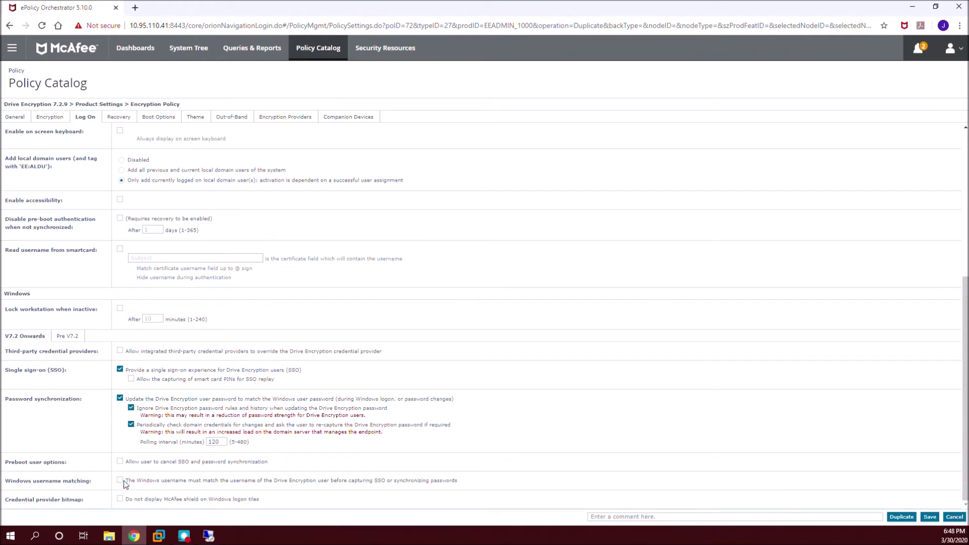
scroll(218, 283, up, 4)
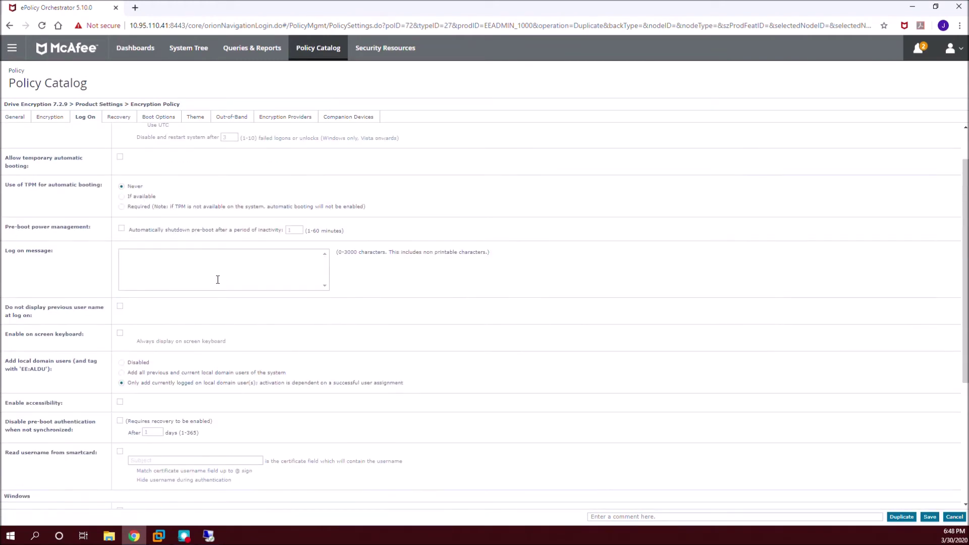
scroll(217, 280, up, 1)
scroll(262, 308, down, 2)
click(928, 517)
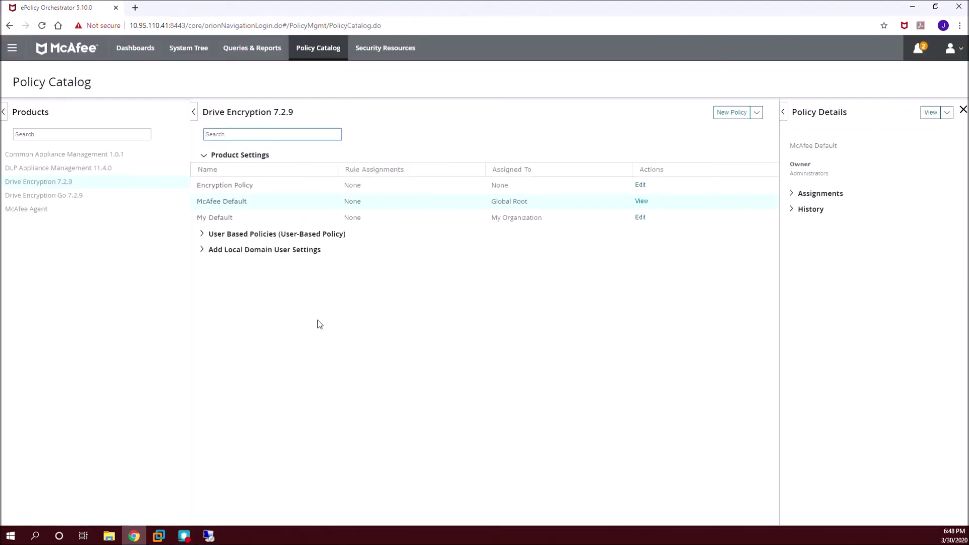
Reopen Encryption Policy to verify it, then select DESKTOP-925QK0A in the System Tree.
click(644, 186)
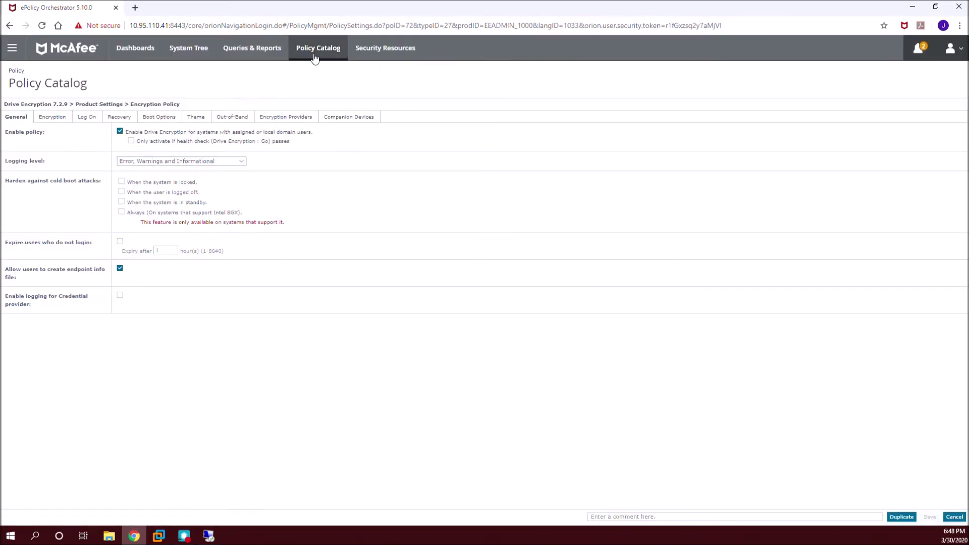
click(199, 52)
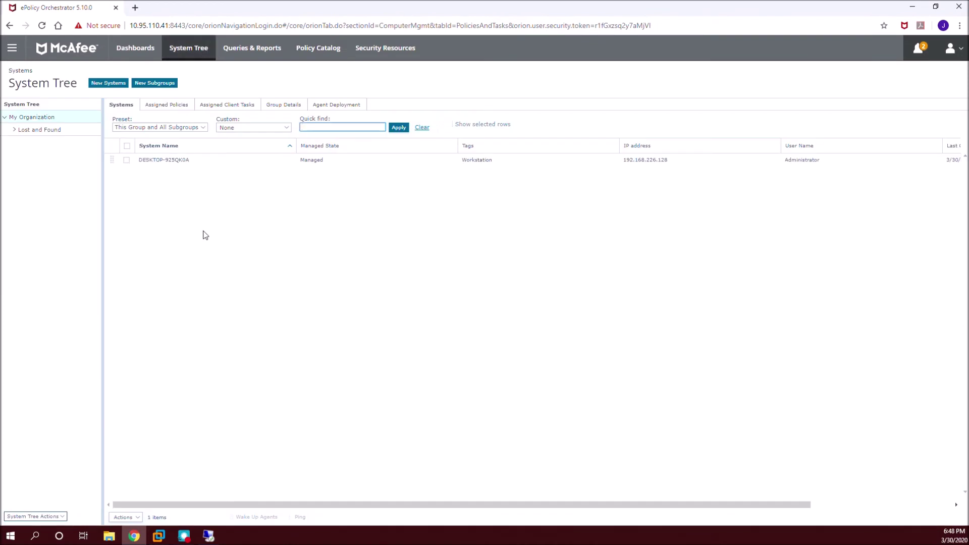
click(127, 160)
Break inheritance and assign Encryption Policy to DESKTOP-925QK0A's Drive Encryption 7.2.9 Product Settings.
click(125, 518)
mouse_move(134, 504)
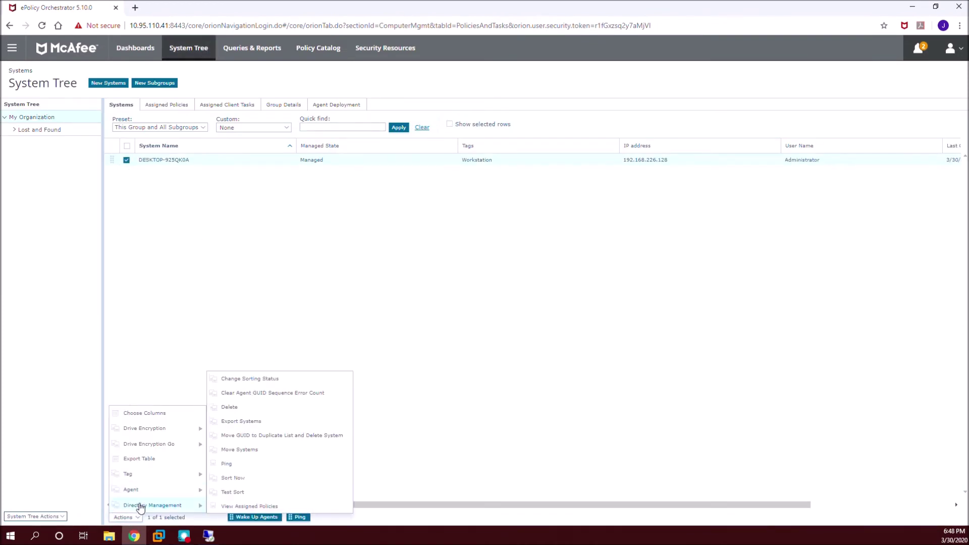
click(225, 506)
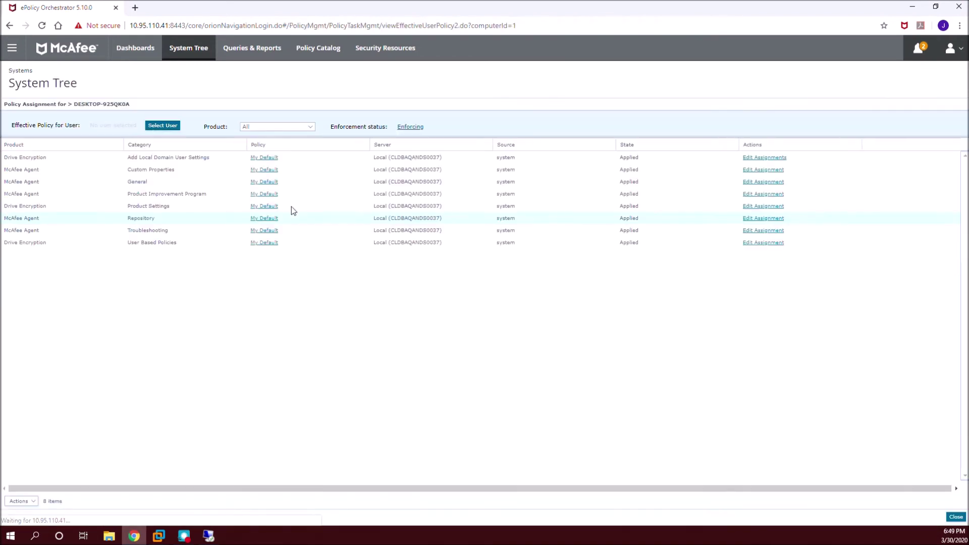
click(293, 128)
click(284, 142)
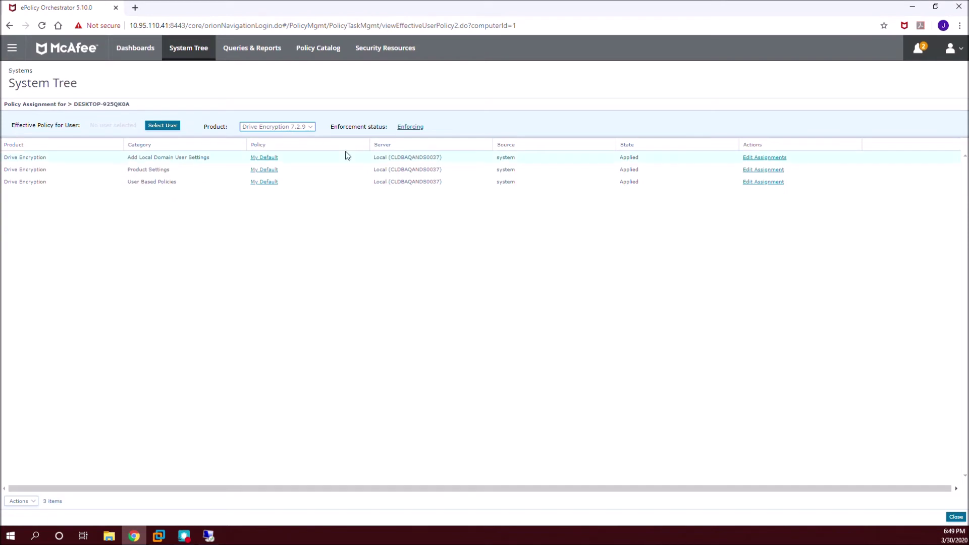
click(750, 183)
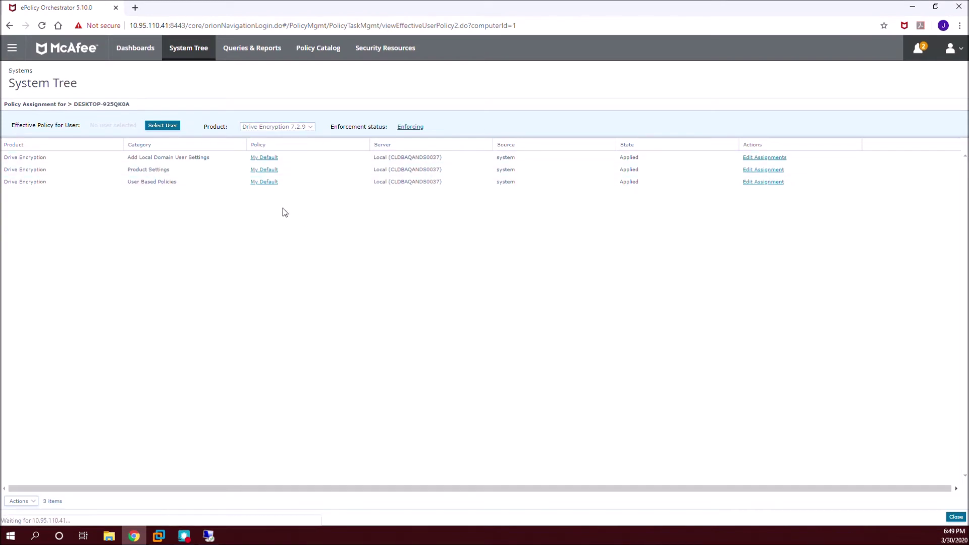
click(149, 151)
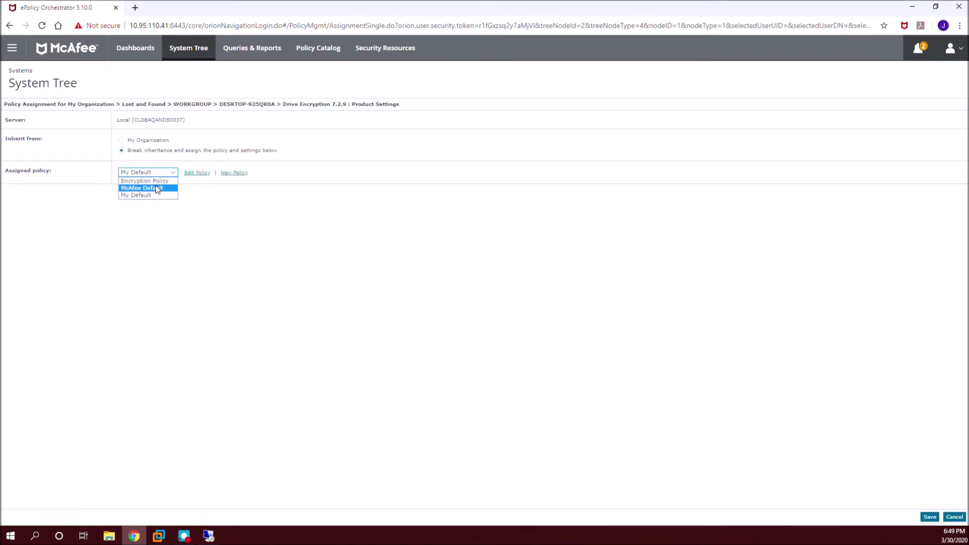
click(147, 180)
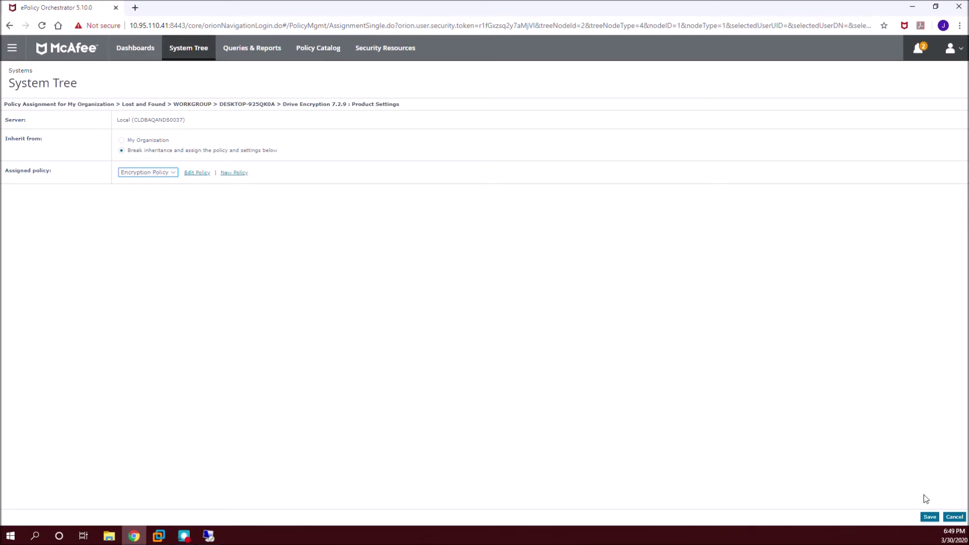
click(929, 516)
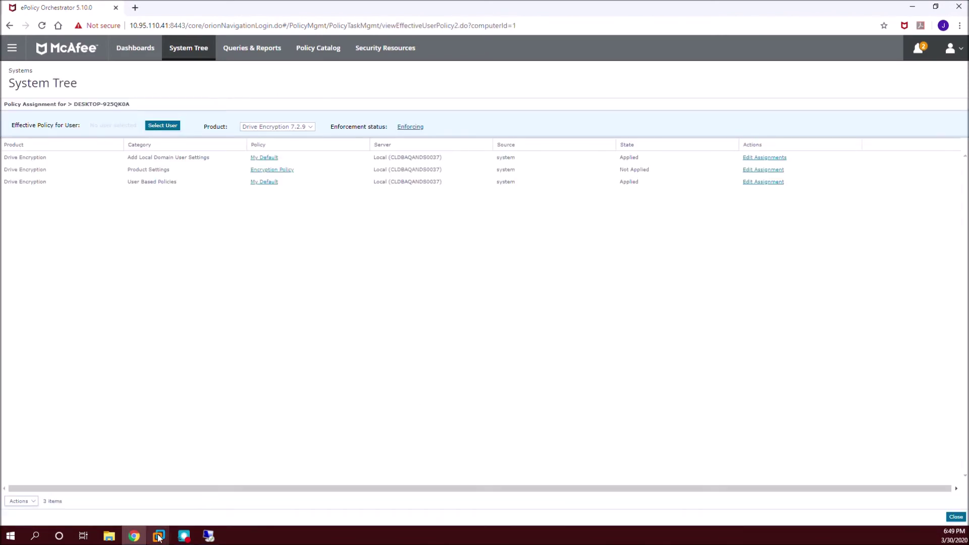
In the VM's McAfee Agent Monitor, check for new policies and enforce them.
mouse_move(158, 535)
click(213, 474)
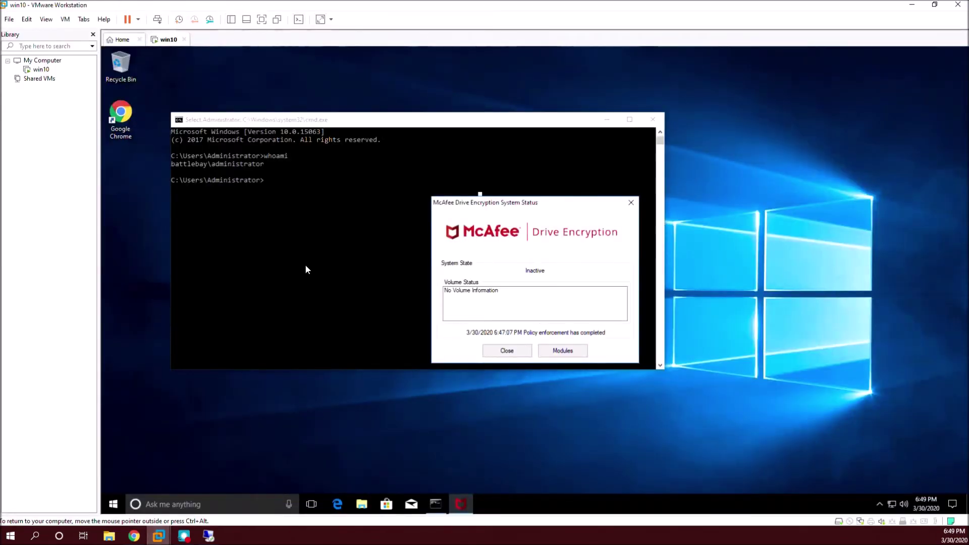
click(879, 505)
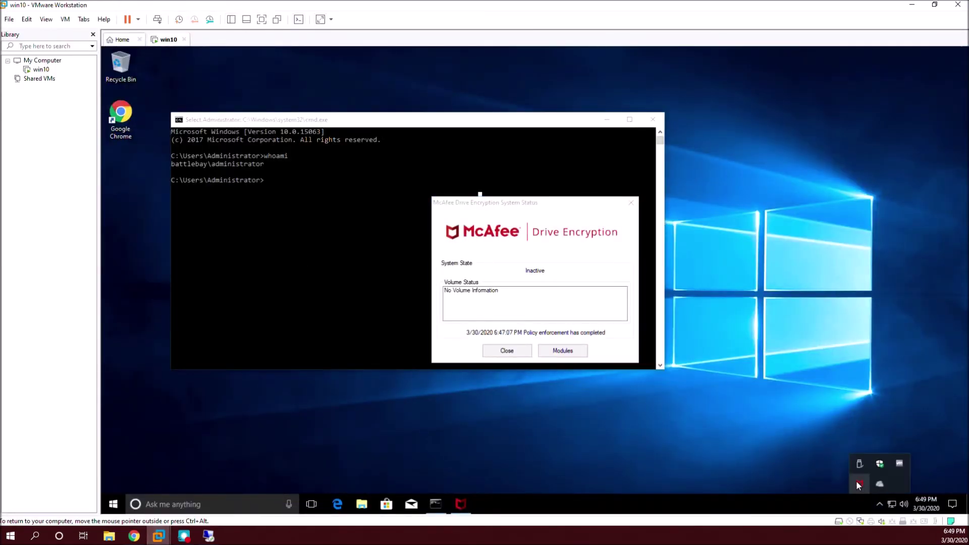
right_click(858, 483)
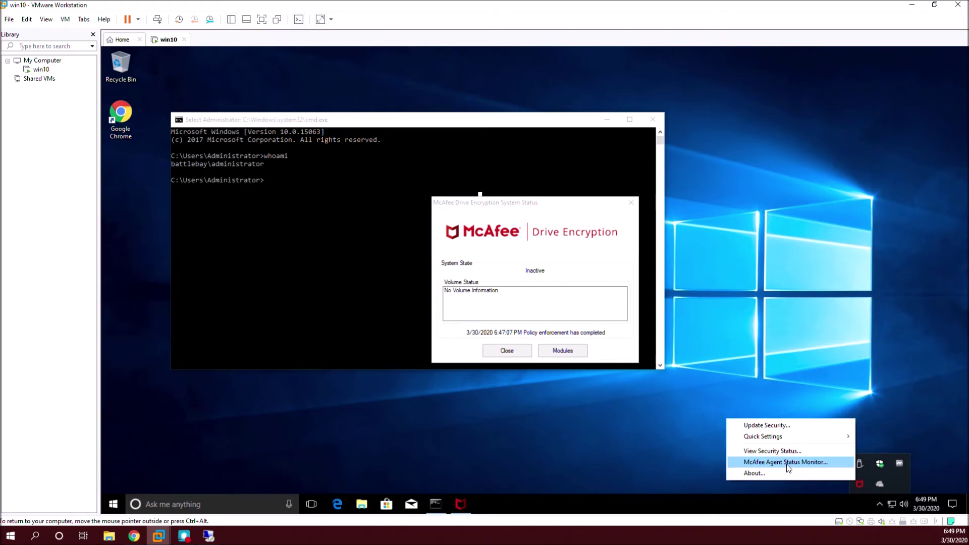
click(792, 462)
click(421, 101)
click(429, 128)
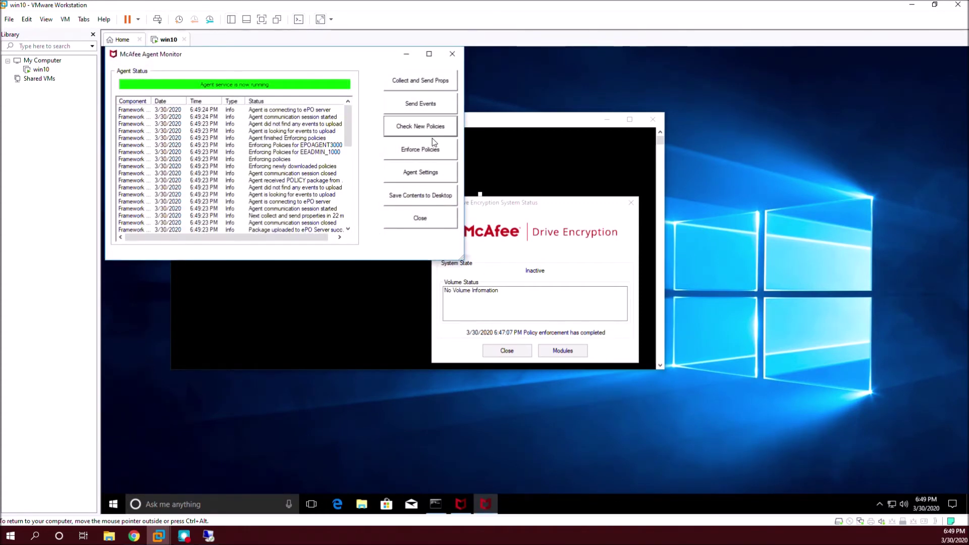
click(433, 146)
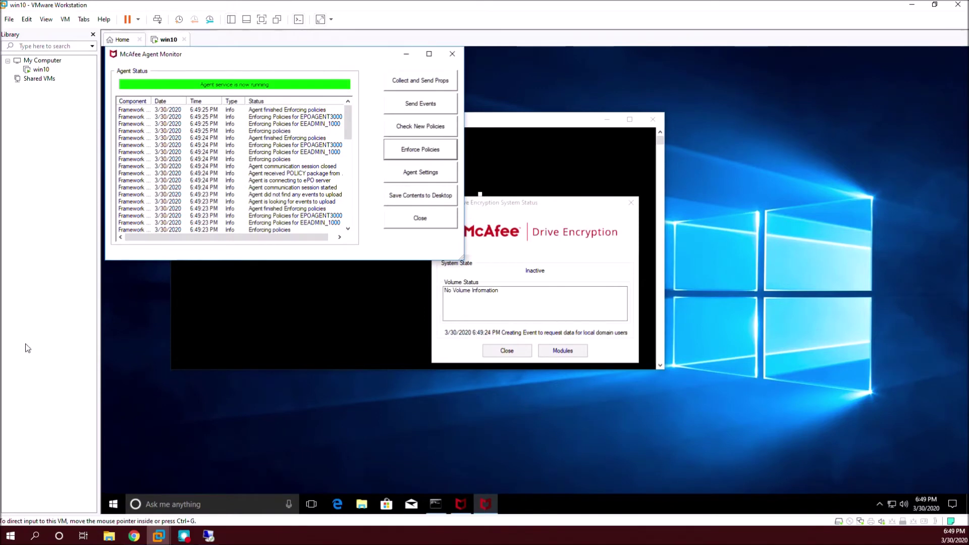
click(487, 335)
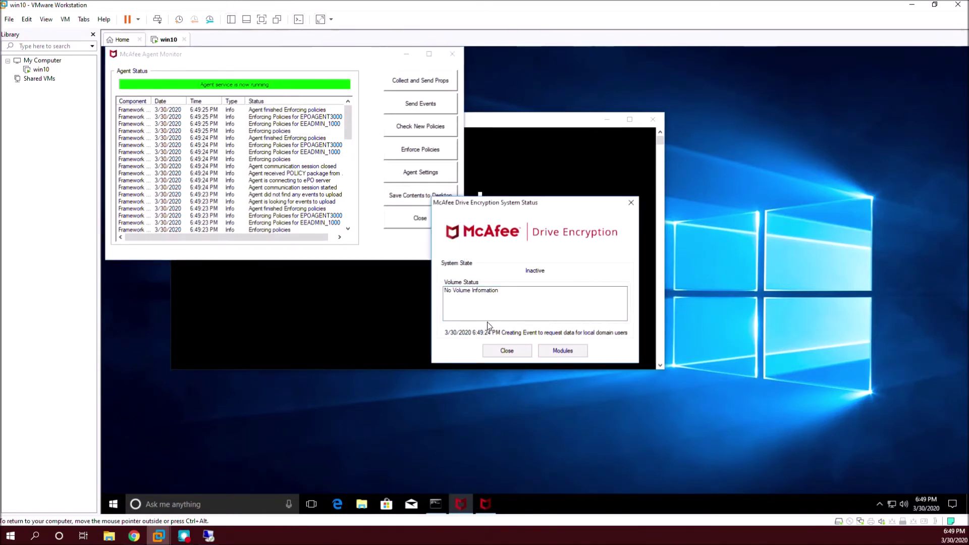
drag(499, 212, 544, 248)
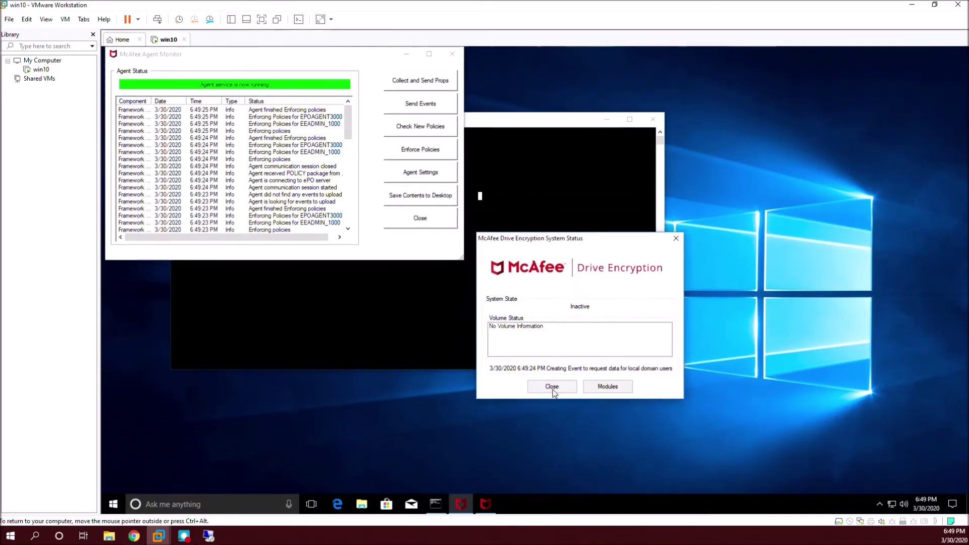
Send events and collect and send properties repeatedly, checking Drive Encryption status between runs.
click(410, 110)
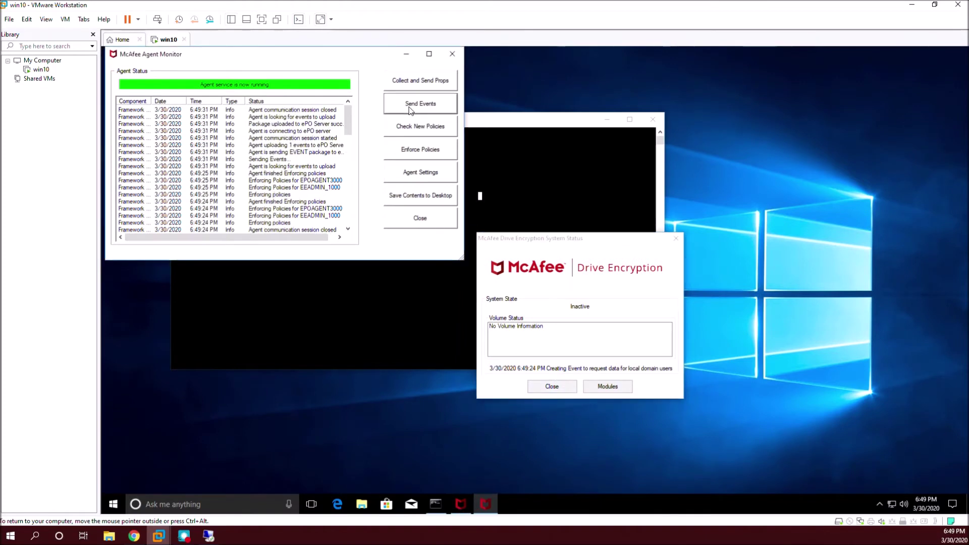
click(288, 146)
click(415, 82)
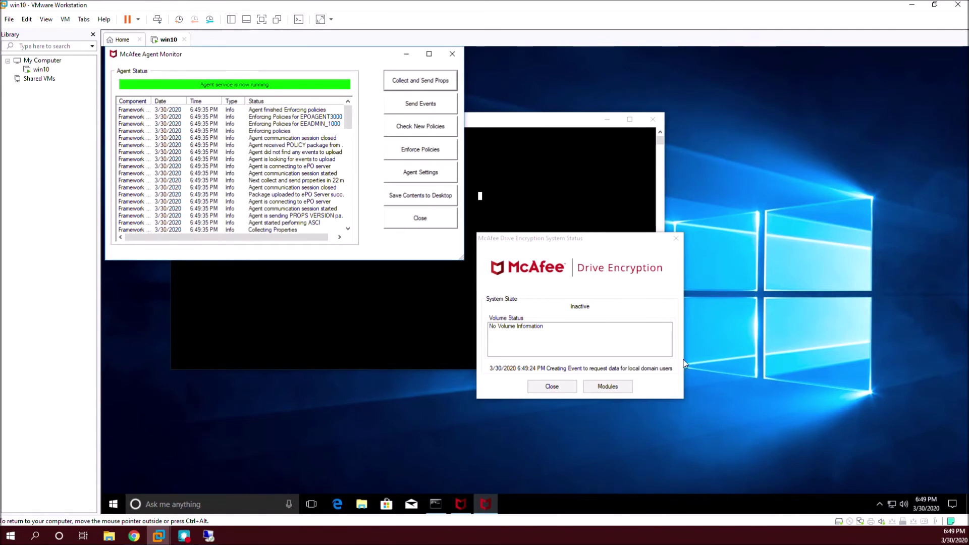
click(583, 374)
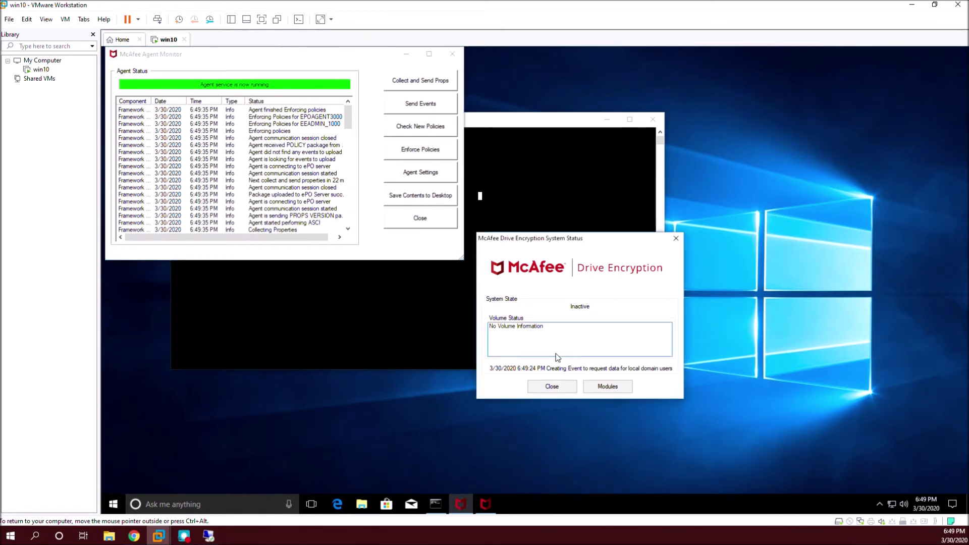
click(414, 104)
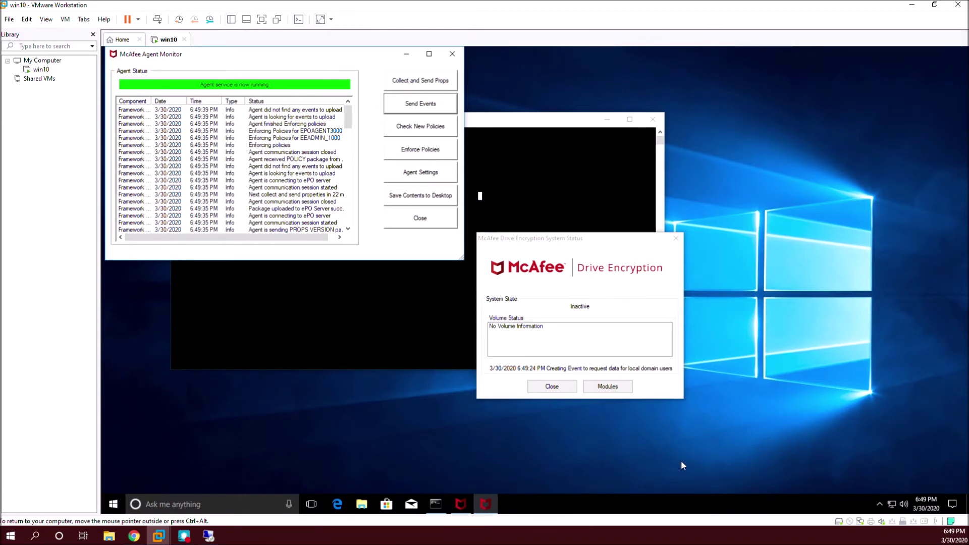
click(590, 370)
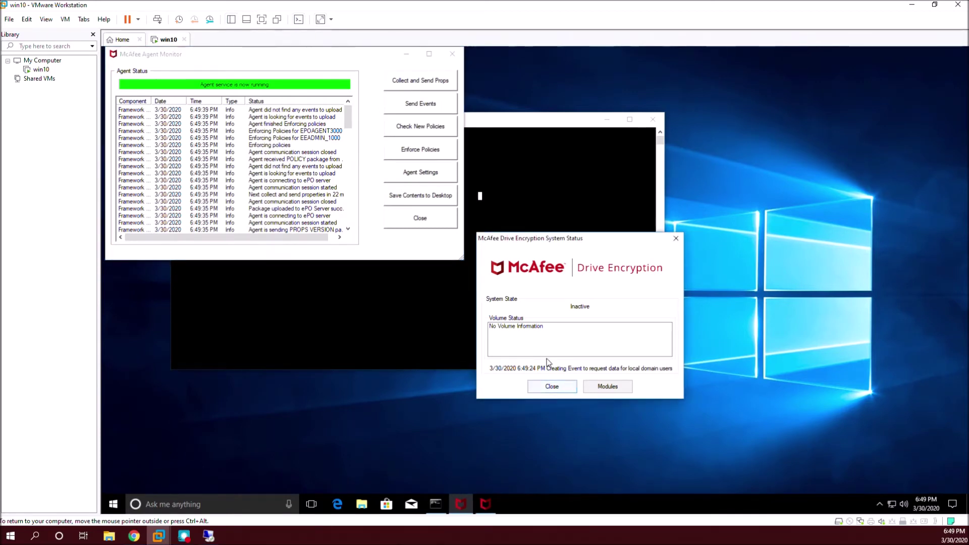
click(389, 61)
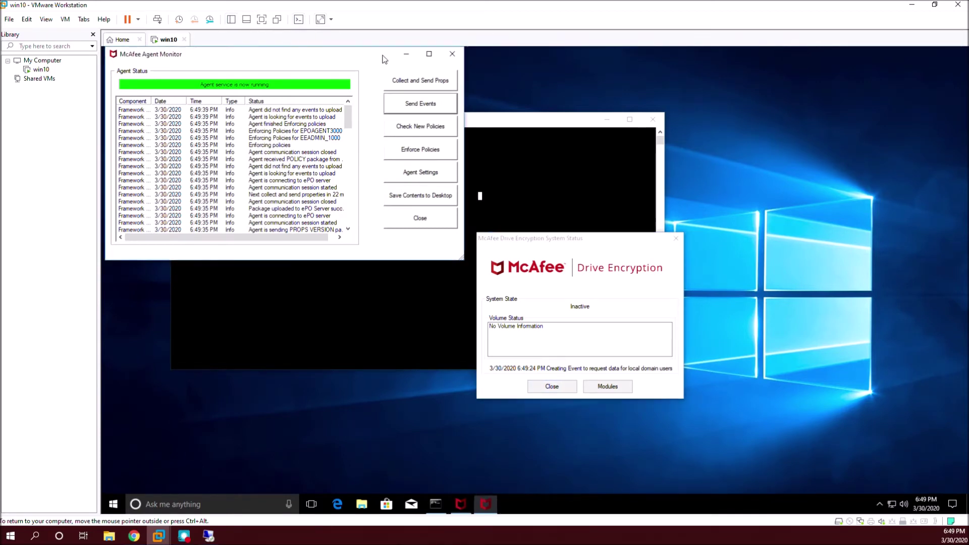
click(413, 89)
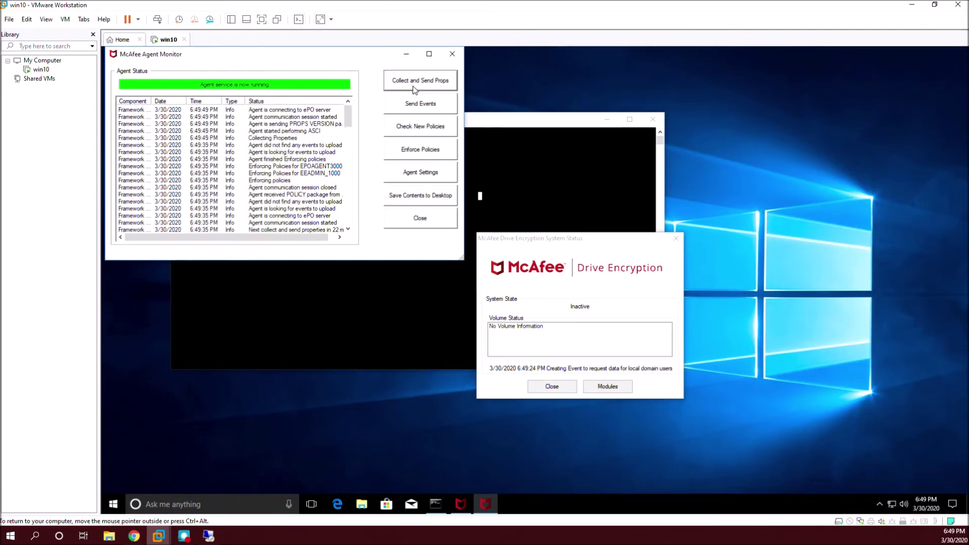
click(591, 367)
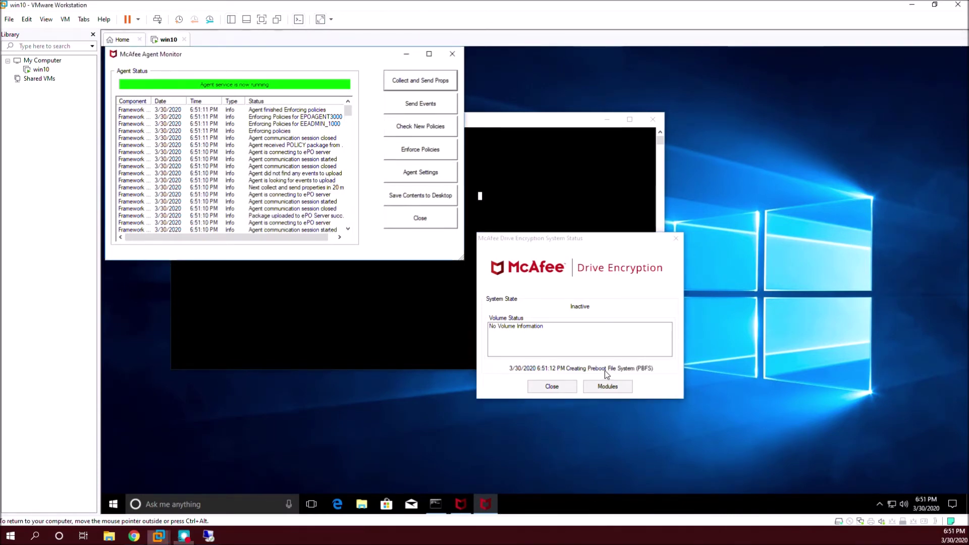
Check the status until System State is Active and drive C: shows encrypting at 1.2%.
click(591, 367)
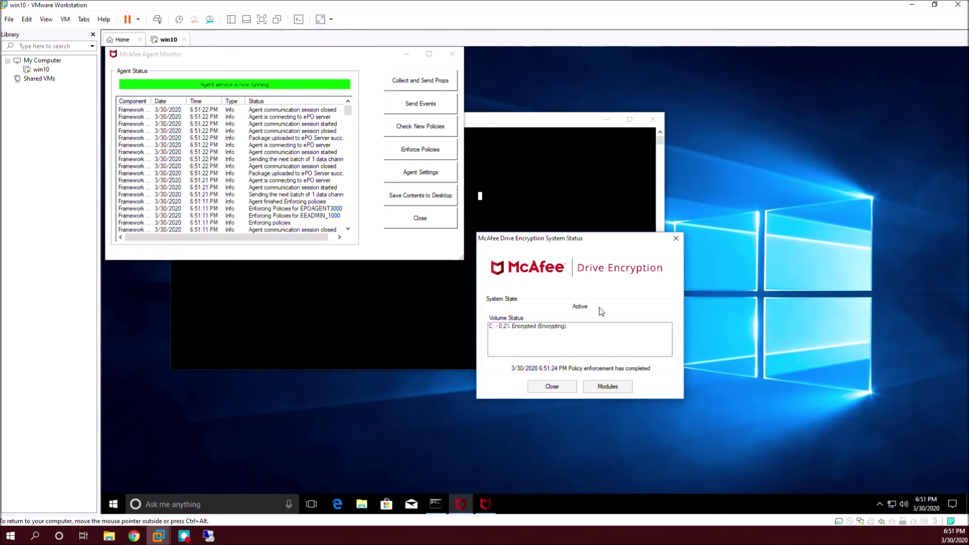
click(529, 329)
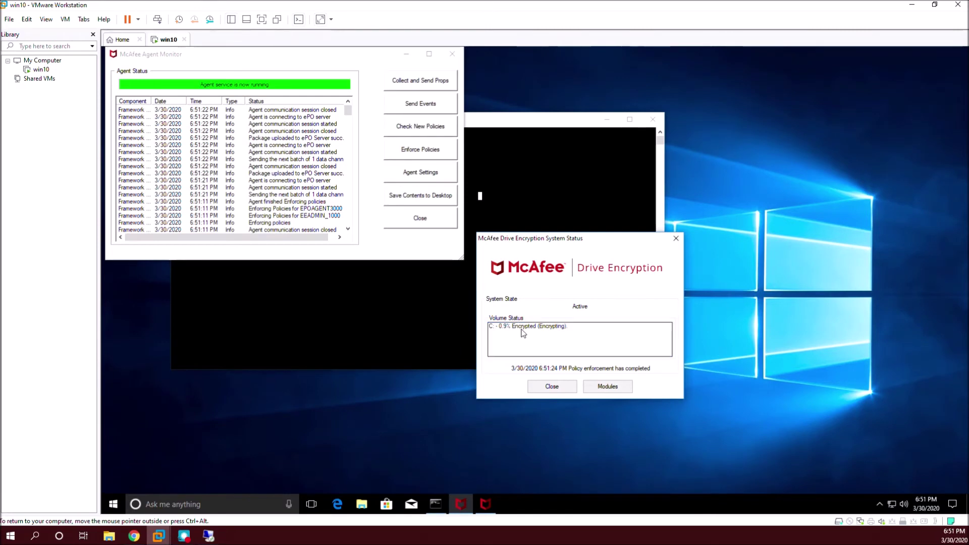
click(368, 505)
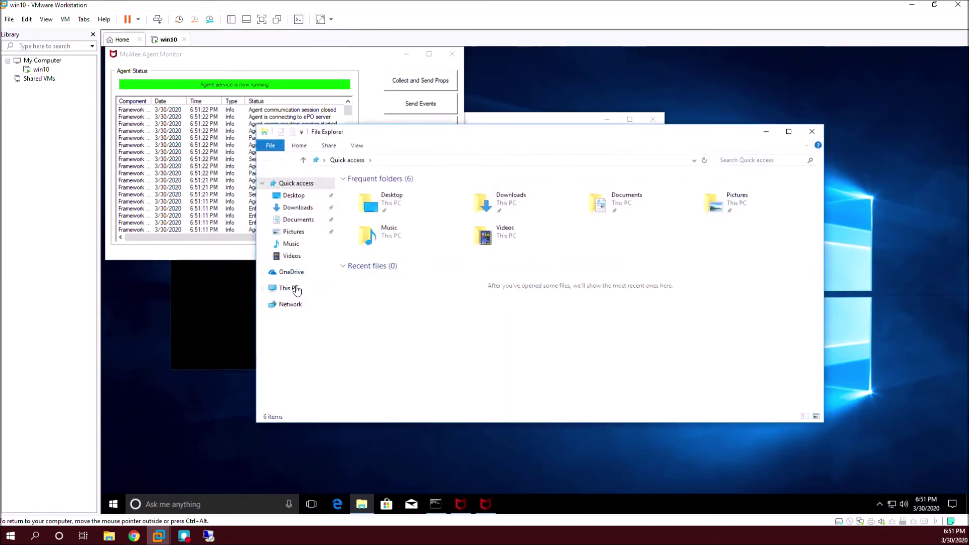
Select Local Disk (C:) under This PC, close Explorer, and verify C: reads Encrypted.
click(291, 288)
click(413, 278)
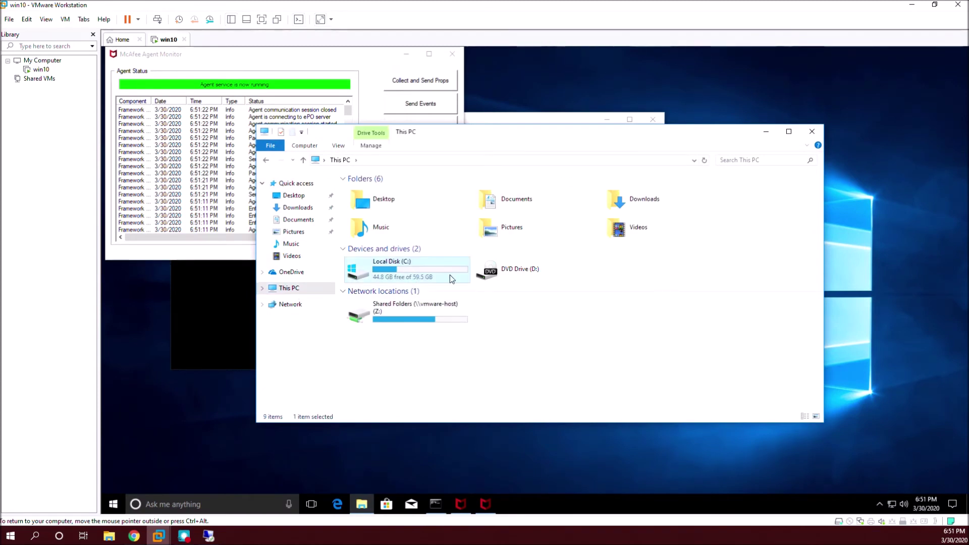
click(765, 131)
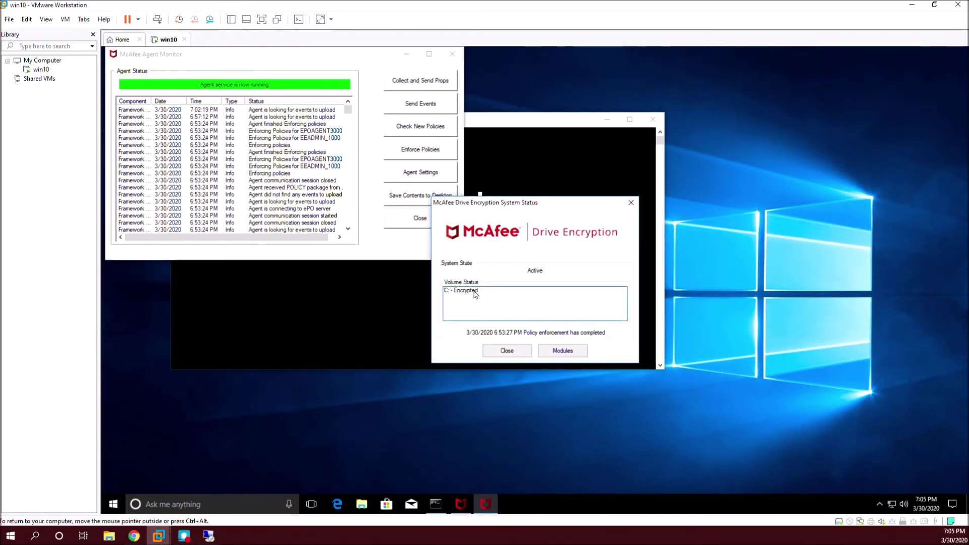
click(511, 309)
Close the Drive Encryption status and Agent Monitor windows, then restart the Windows 10 VM.
click(507, 350)
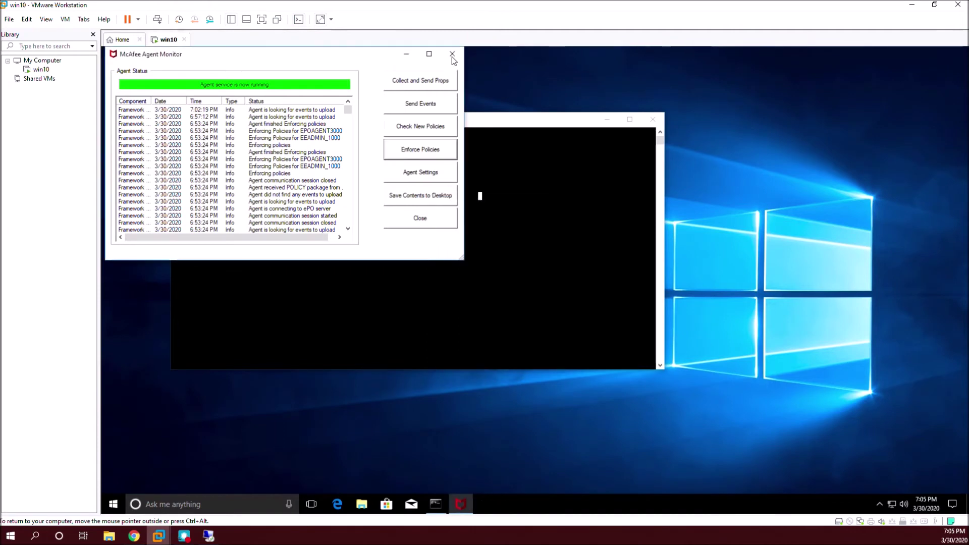
click(420, 218)
click(114, 502)
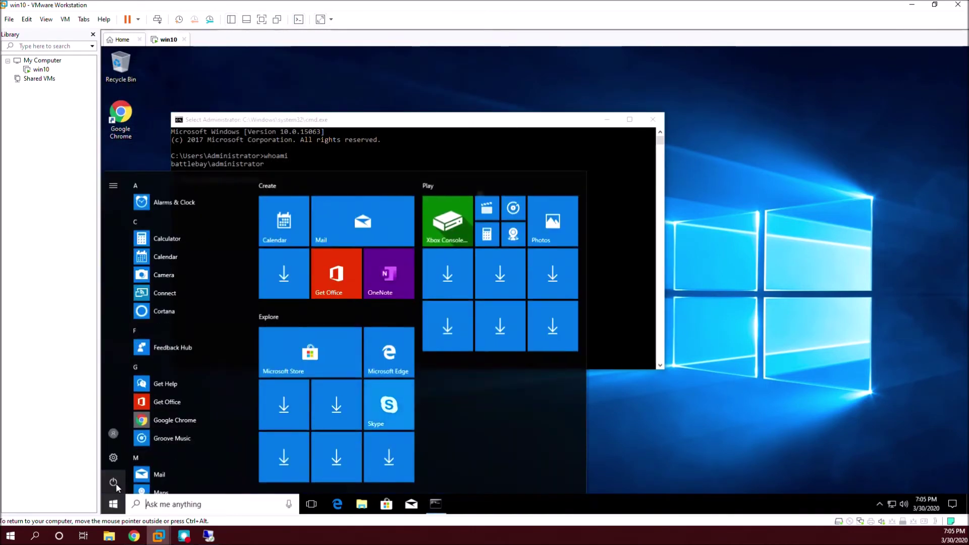
click(114, 480)
click(121, 458)
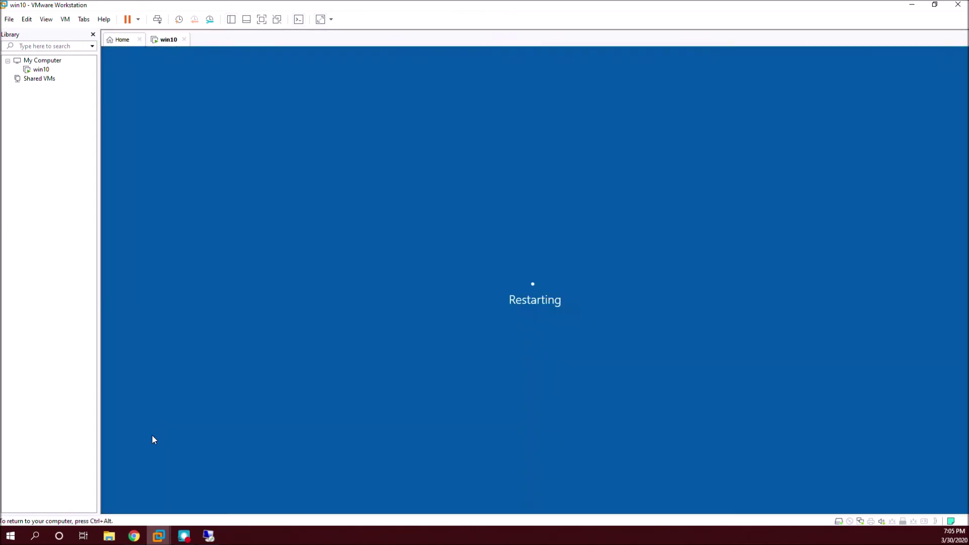
key(ctrl+alt)
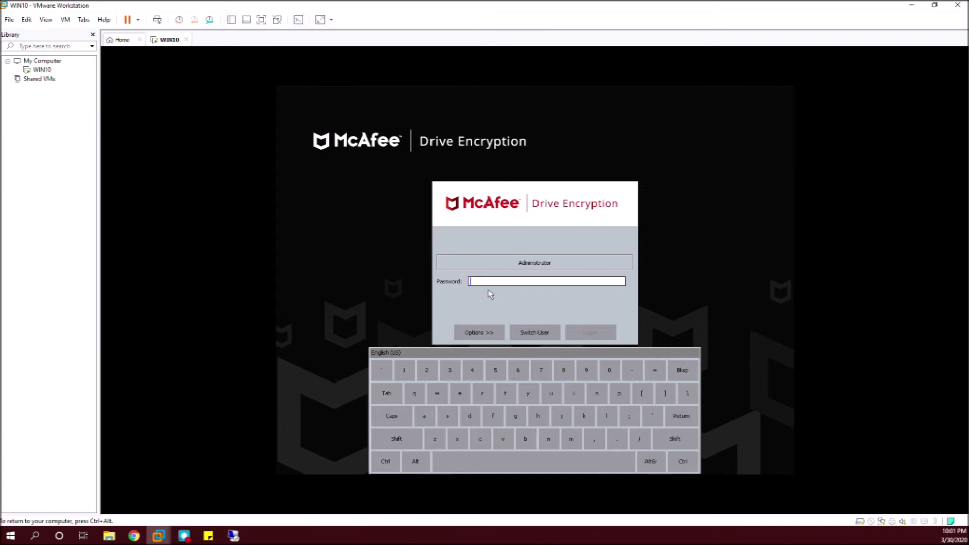
Type the Administrator password into the pre-boot Password field and submit it.
key(ctrl+alt)
click(490, 288)
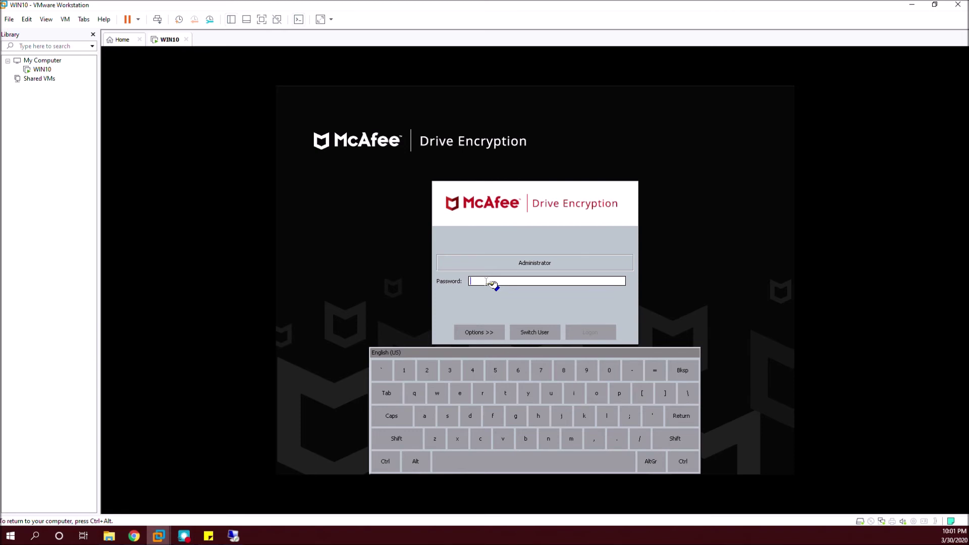
text(****)
key(BackSpace)
click(690, 415)
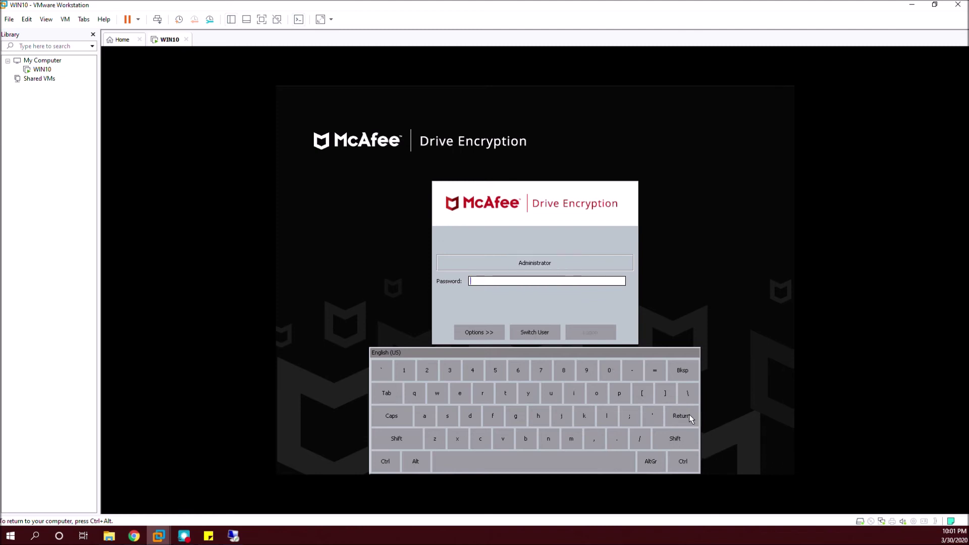
Re-enter the Administrator password on the on-screen keyboard and log on.
click(405, 374)
click(428, 374)
click(449, 375)
click(480, 373)
click(490, 375)
click(513, 374)
click(540, 375)
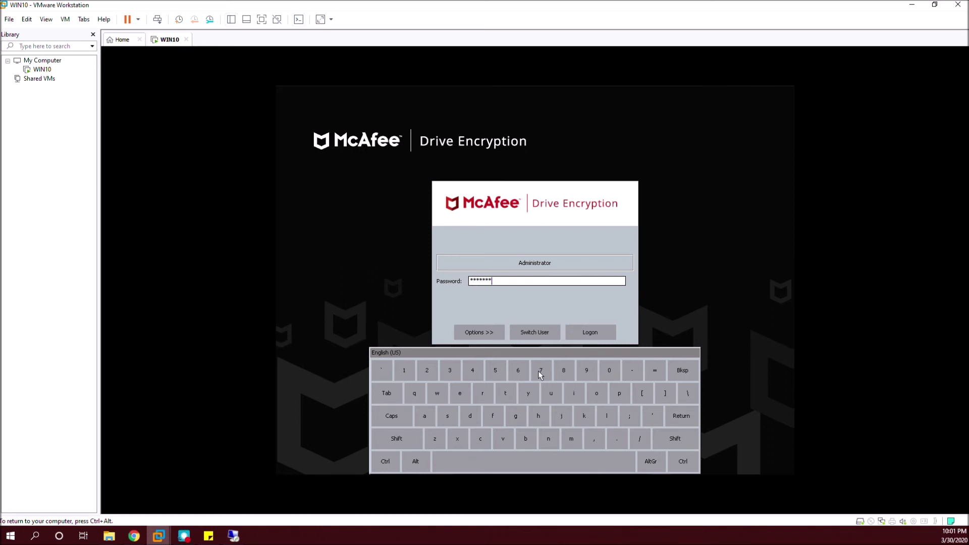
click(590, 333)
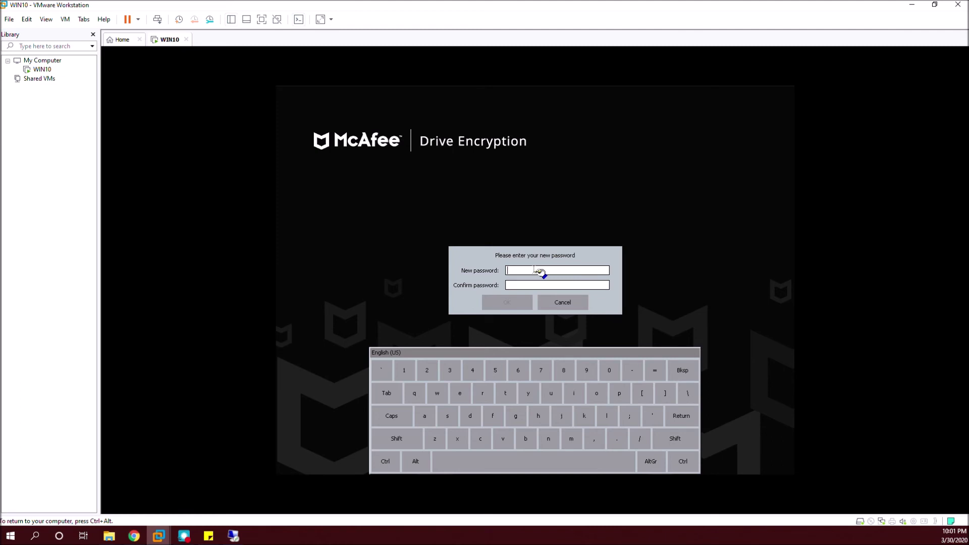
Enter the new pre-boot password in the New password field with the on-screen keyboard.
click(572, 439)
click(480, 439)
click(493, 415)
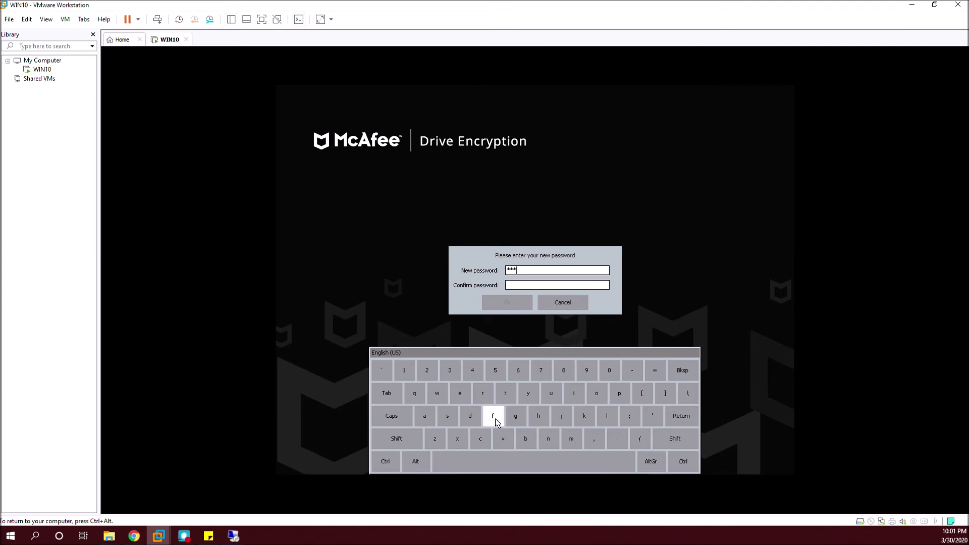
double_click(465, 398)
Repeat the new password in Confirm password and accept it to continue booting.
click(528, 286)
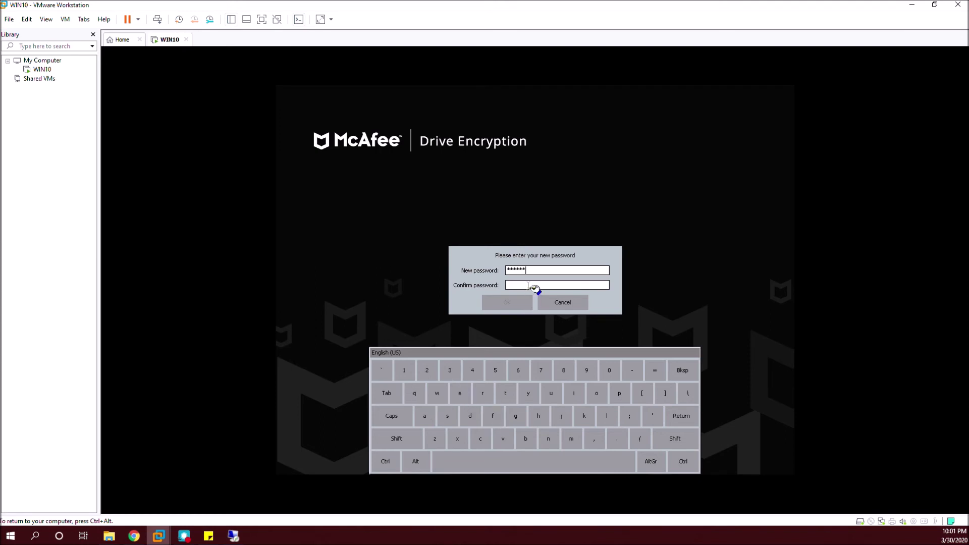
click(573, 441)
click(480, 440)
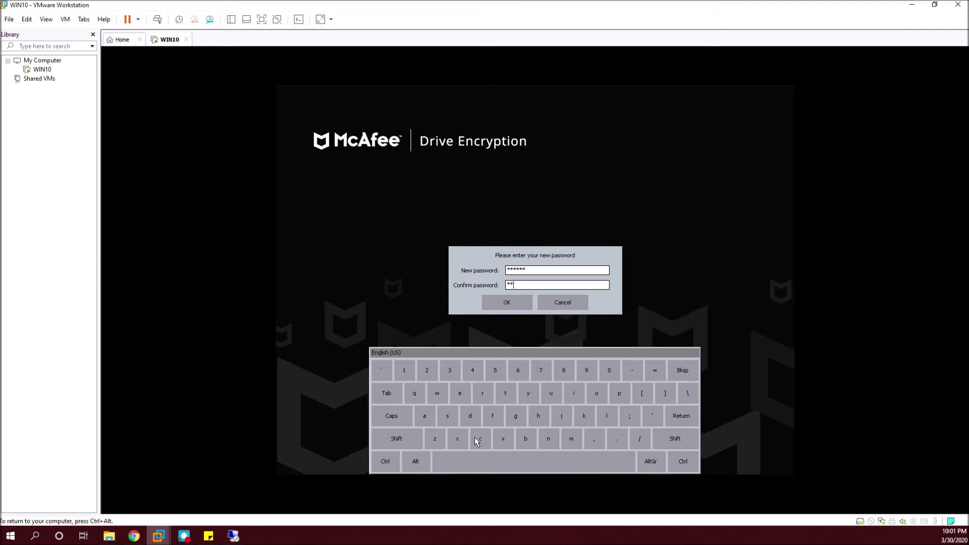
click(435, 418)
click(498, 416)
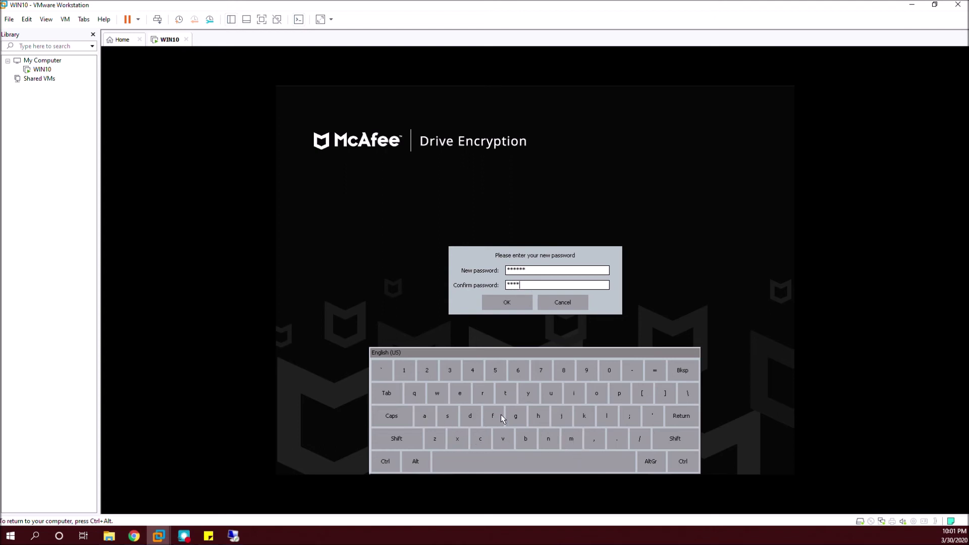
click(459, 398)
click(459, 398)
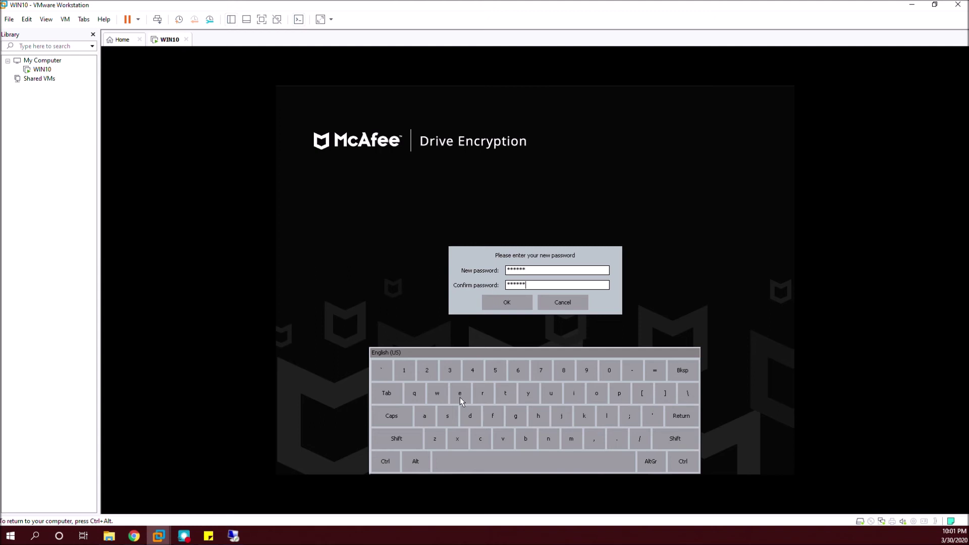
click(517, 302)
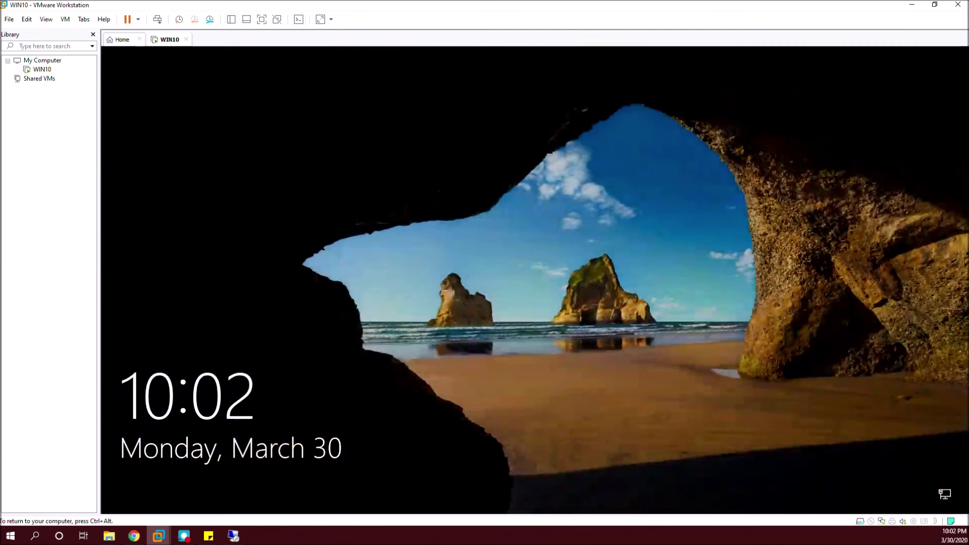
Dismiss the WIN10 lock screen and sign in with the Administrator password.
click(514, 281)
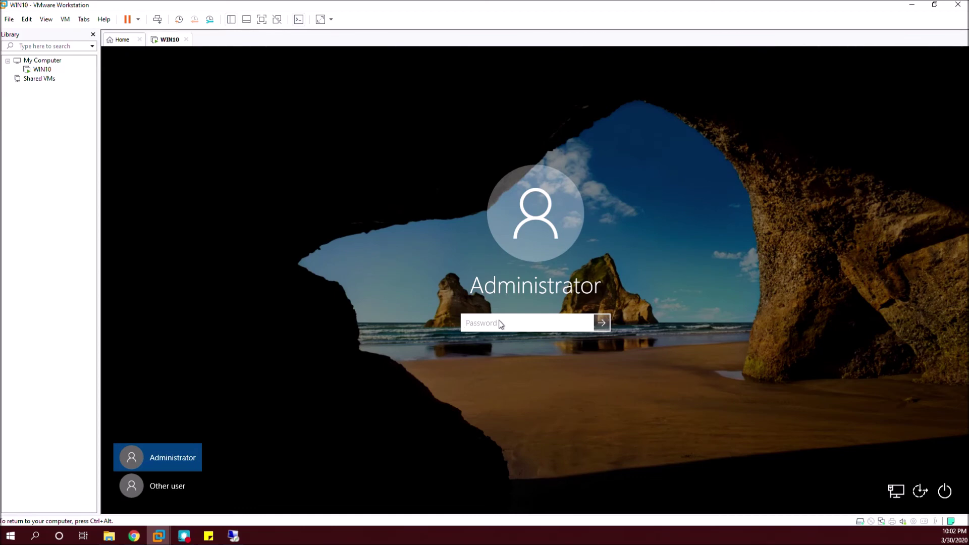
text(*****)
text(rd)
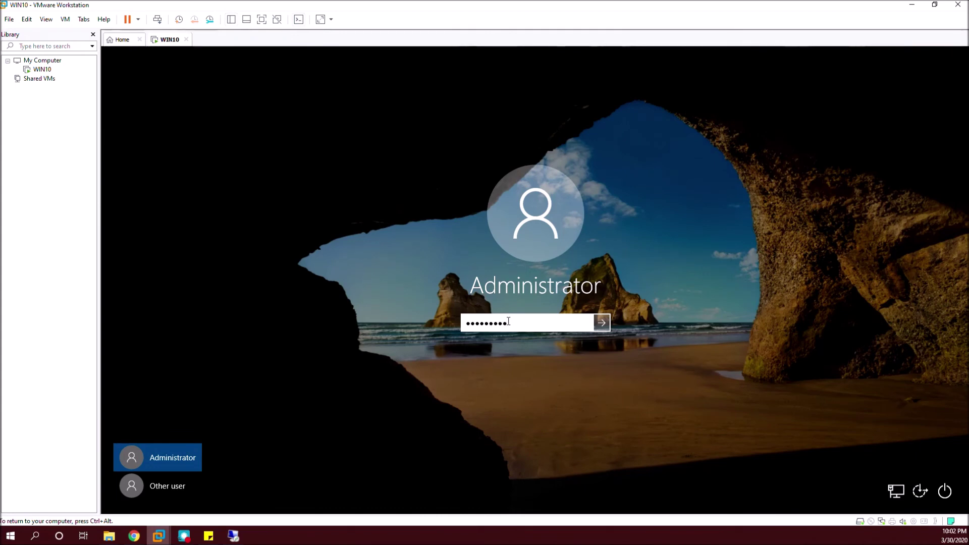
click(601, 323)
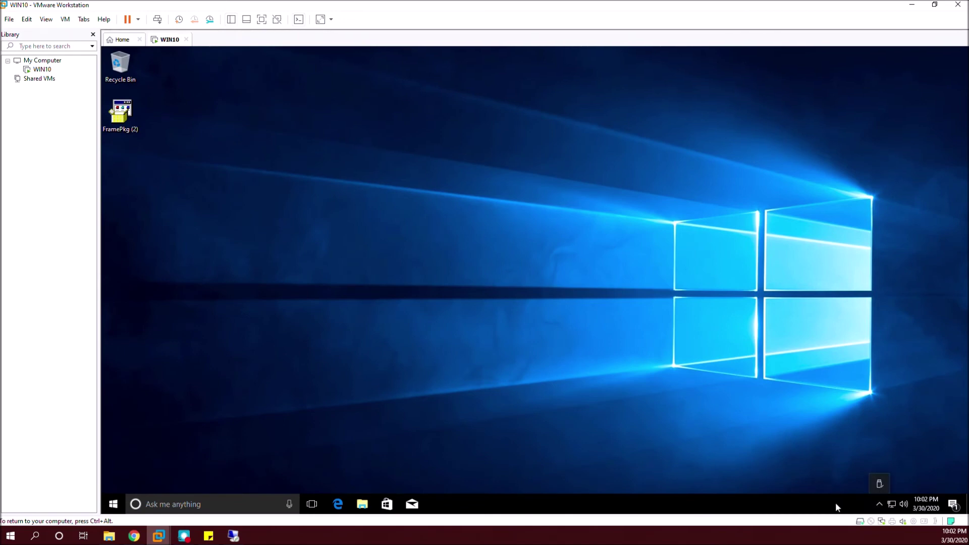
Open an administrator command prompt in the Windows 10 guest.
right_click(112, 507)
click(129, 464)
key(Return)
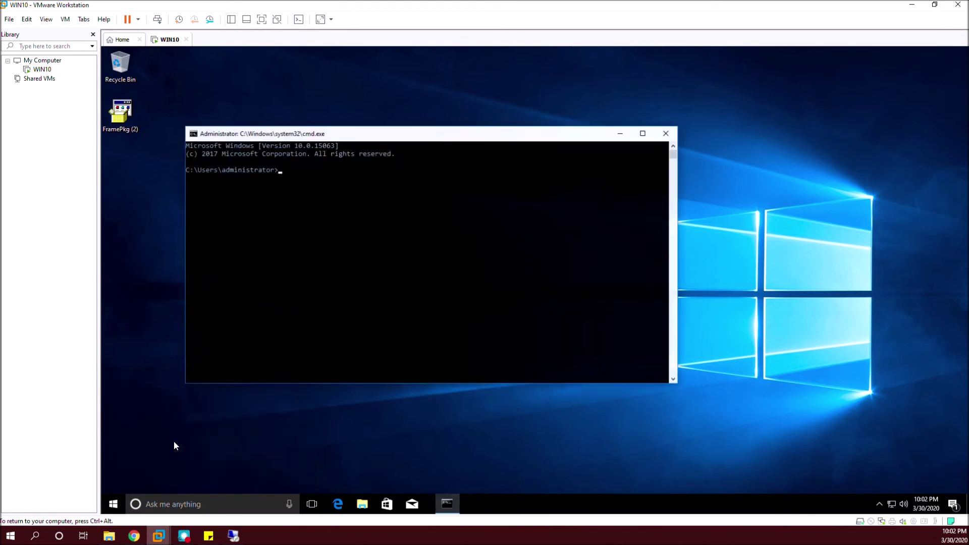
click(283, 193)
click(290, 185)
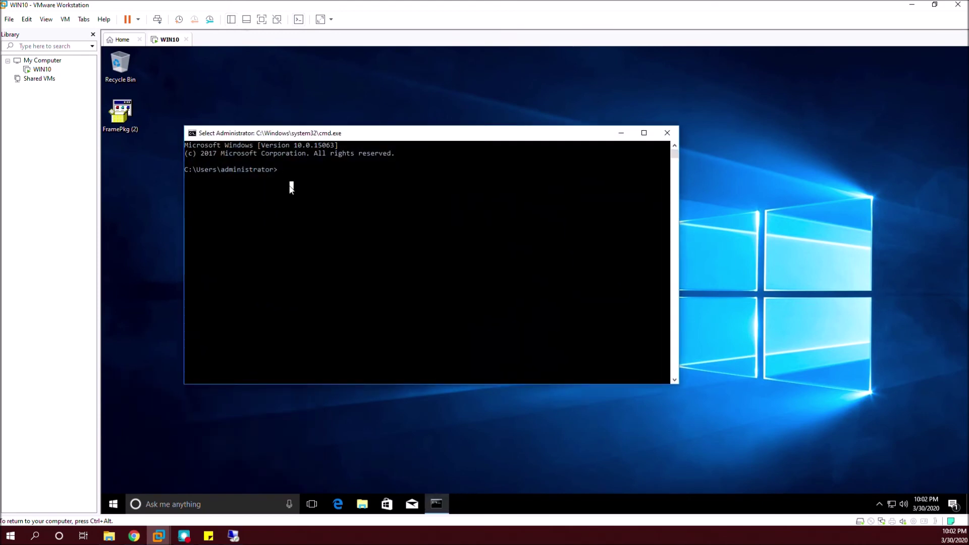
Run cmdagent.exe /s from C:\Program Files\McAfee\Agent to open the Agent Monitor.
text(cd\\)
key(Return)
text(cd "Program Files")
key(Return)
text(cd McAfee)
key(Return)
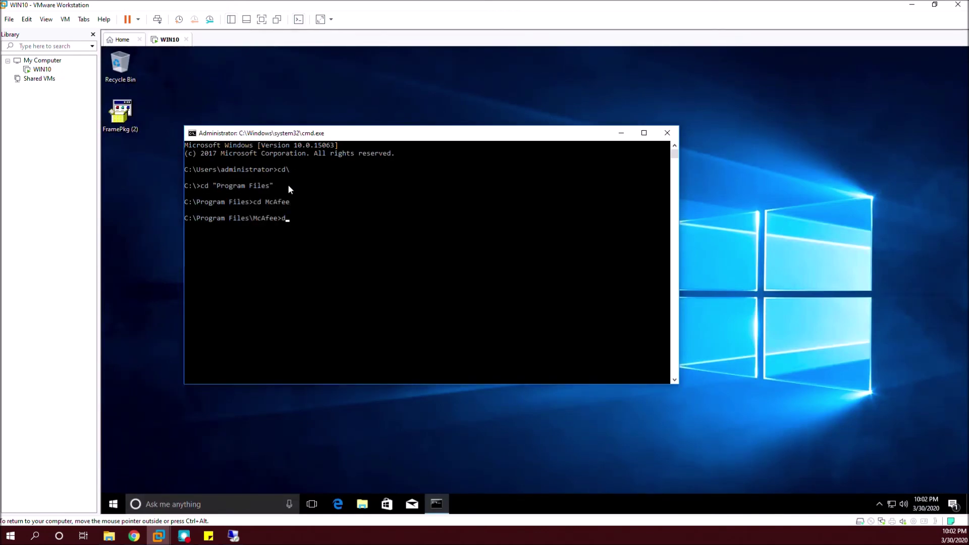
text(cd Agent)
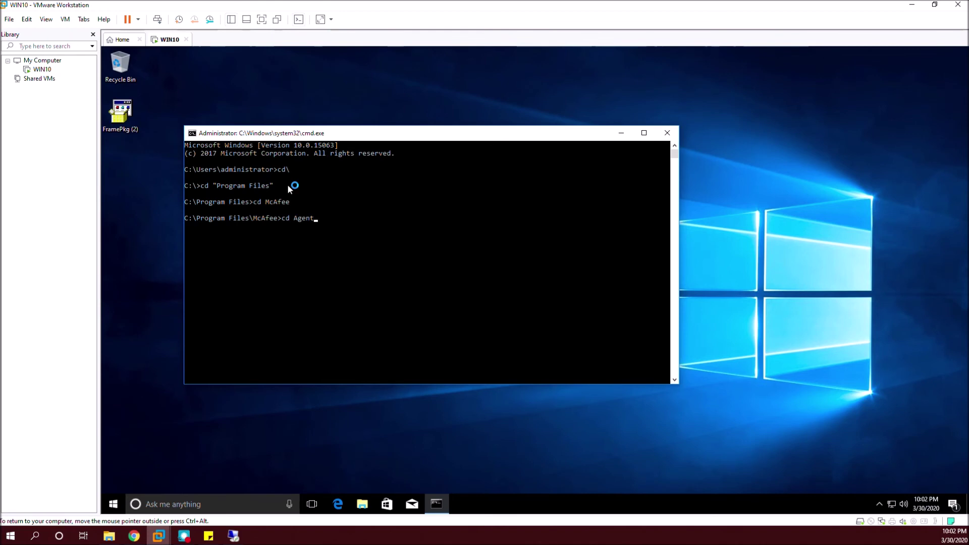
key(Return)
text(cmd)
key(Tab)
text(/s)
key(Return)
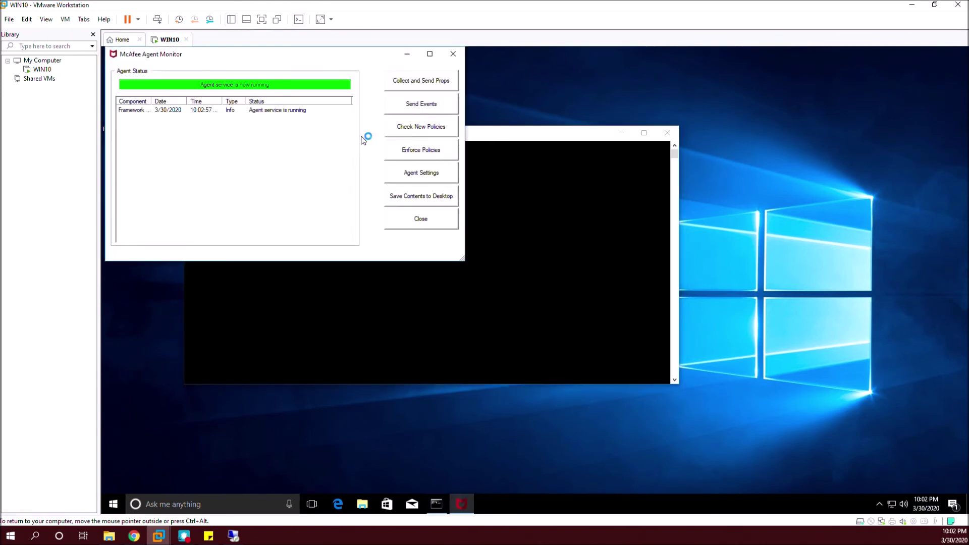
Send the agent's events to ePO, minimize the VM, and reload the System Tree.
click(408, 110)
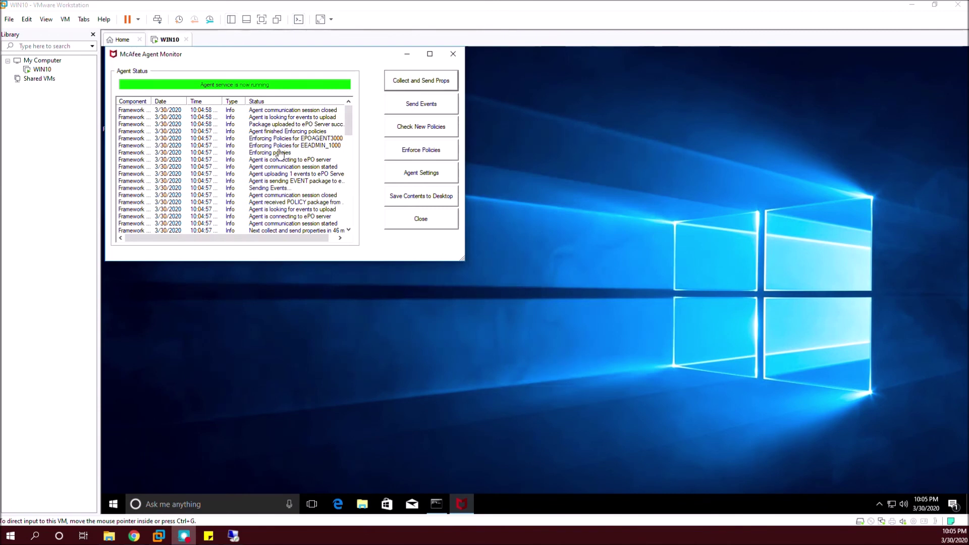
click(302, 174)
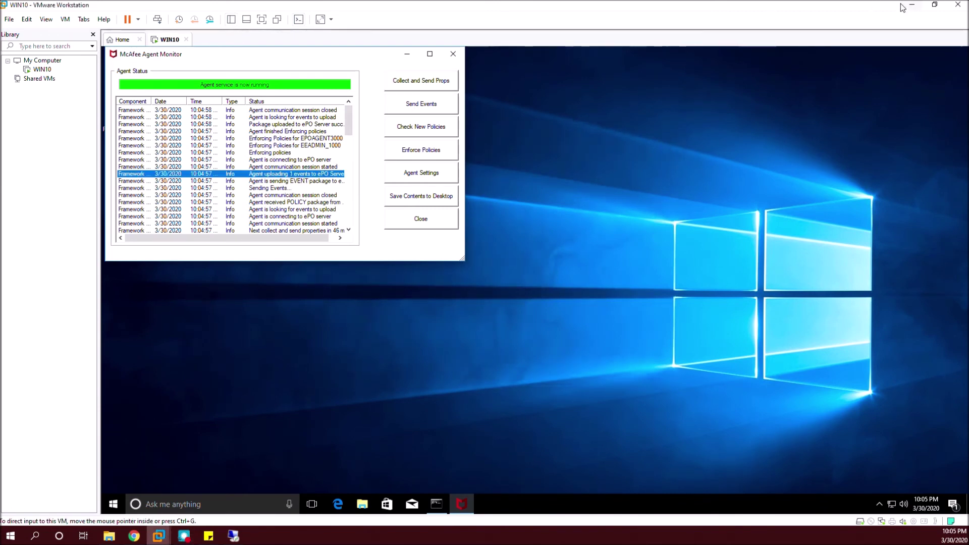
click(912, 5)
click(197, 48)
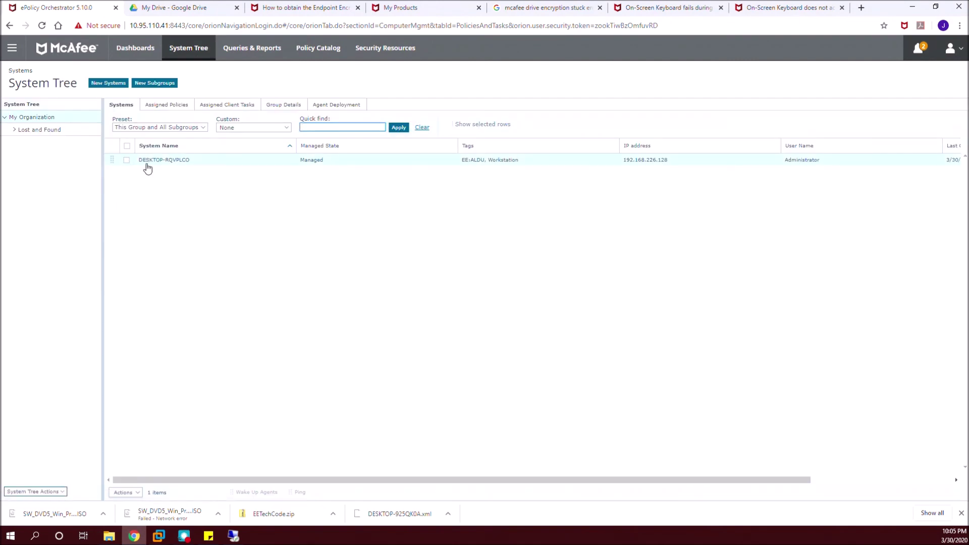
Show the client events for DESKTOP-RQVPLCO via Actions > Agent.
click(148, 162)
click(18, 476)
mouse_move(34, 466)
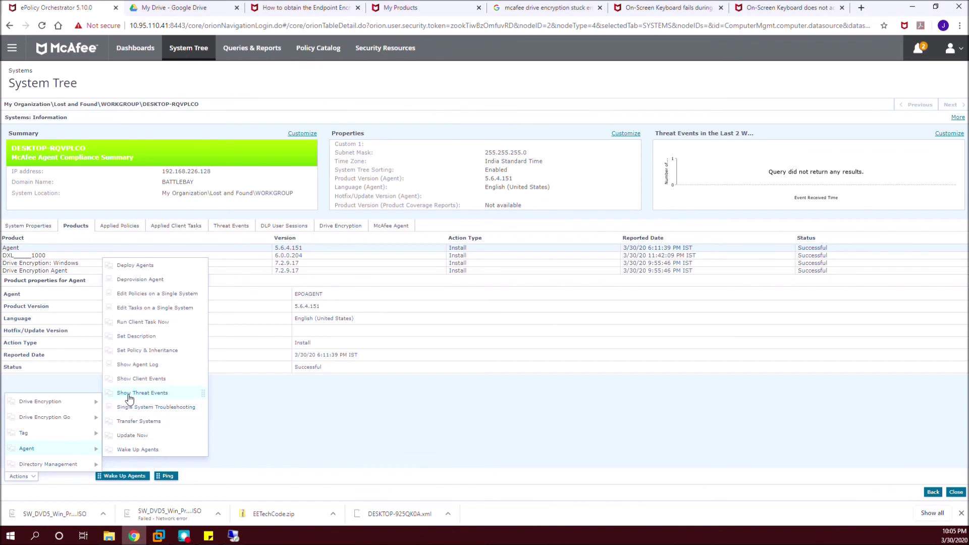
click(130, 380)
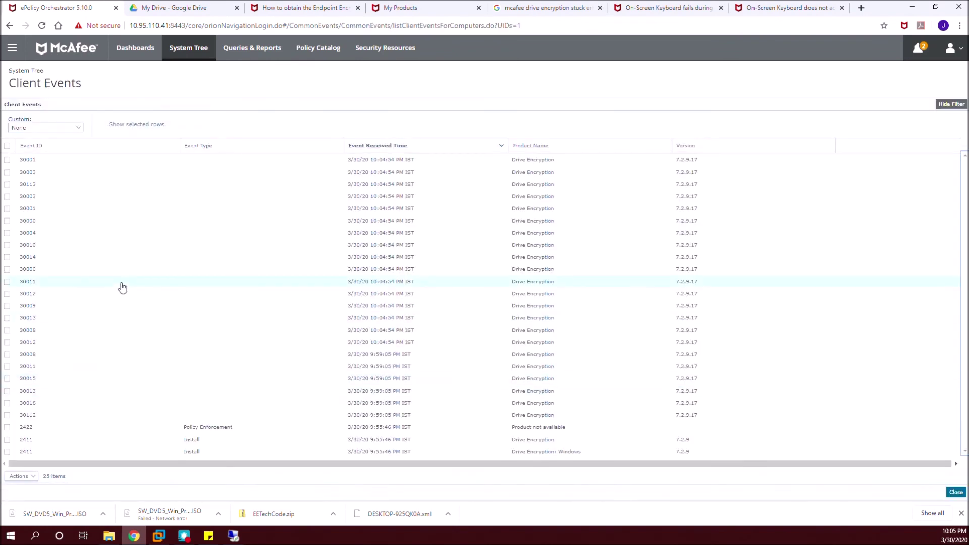
Open the 'Drive Encryption - User Password Synchronized' event and review its error code.
click(31, 186)
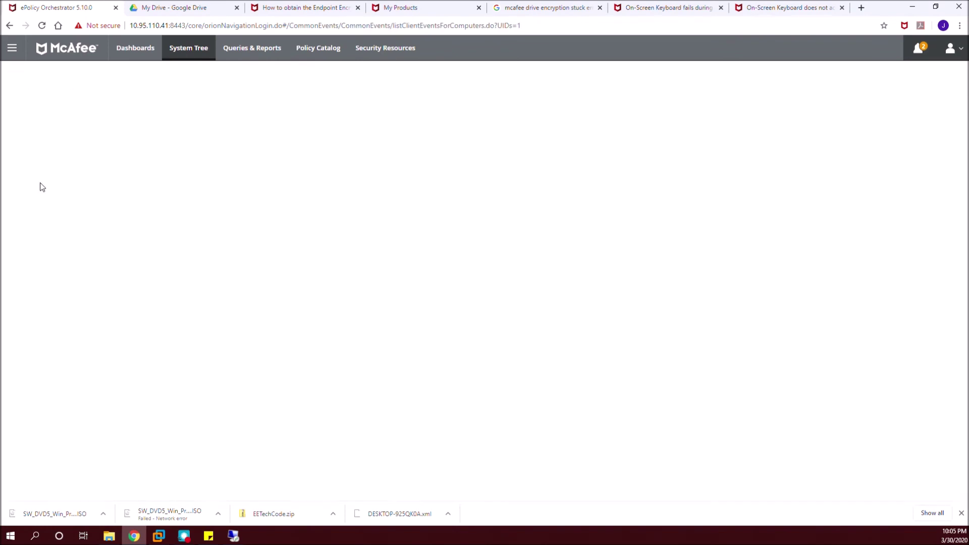
drag(296, 278, 179, 247)
click(410, 277)
click(450, 277)
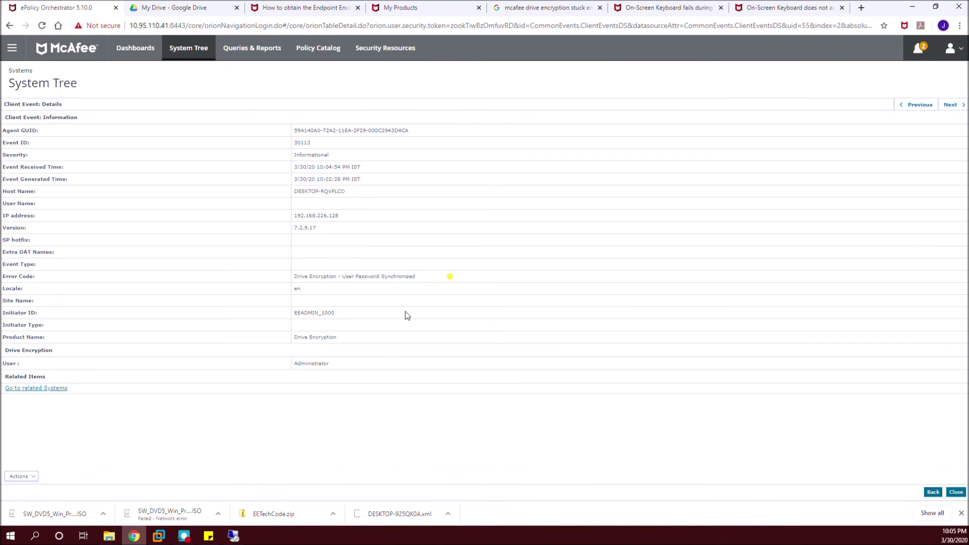
mouse_move(158, 535)
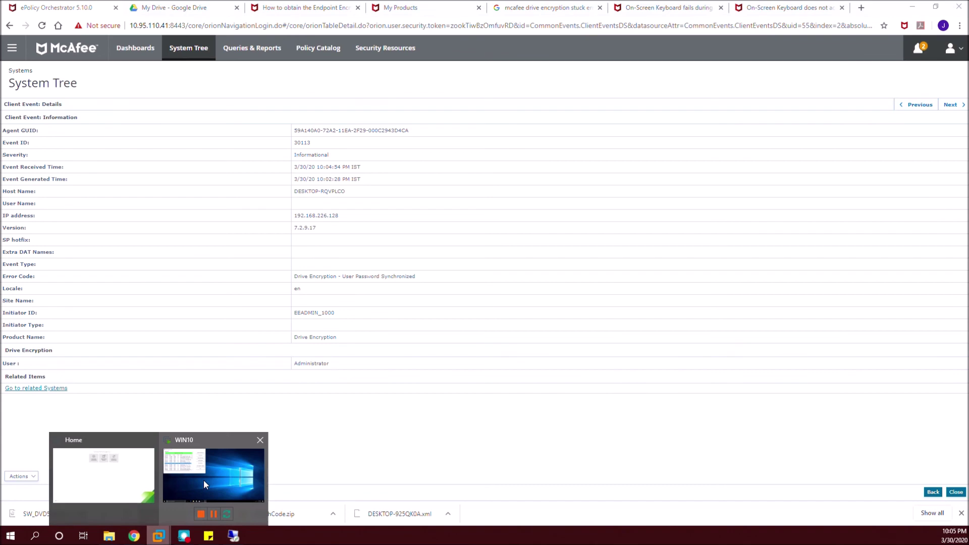
click(204, 479)
Restart the Windows 10 guest from Start > Power > Restart.
click(113, 504)
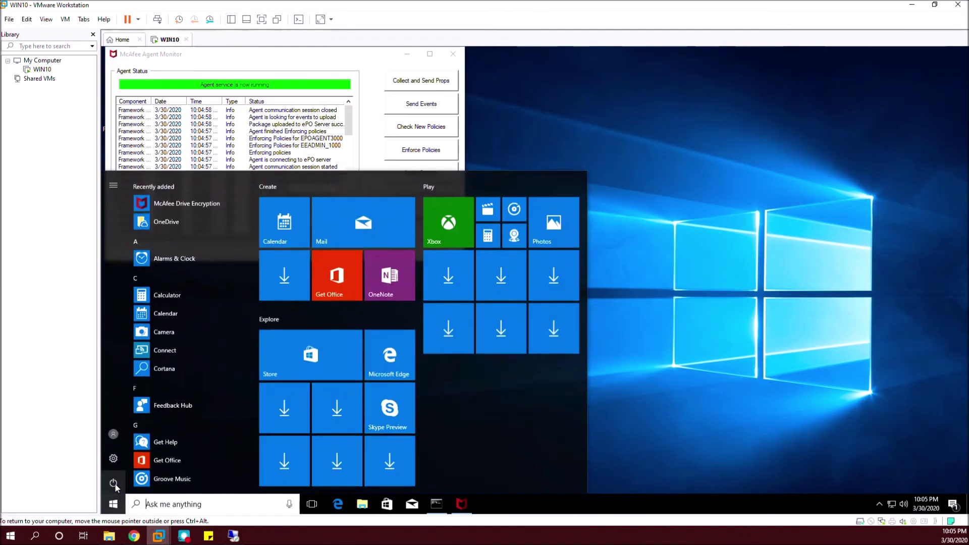
click(114, 484)
click(126, 458)
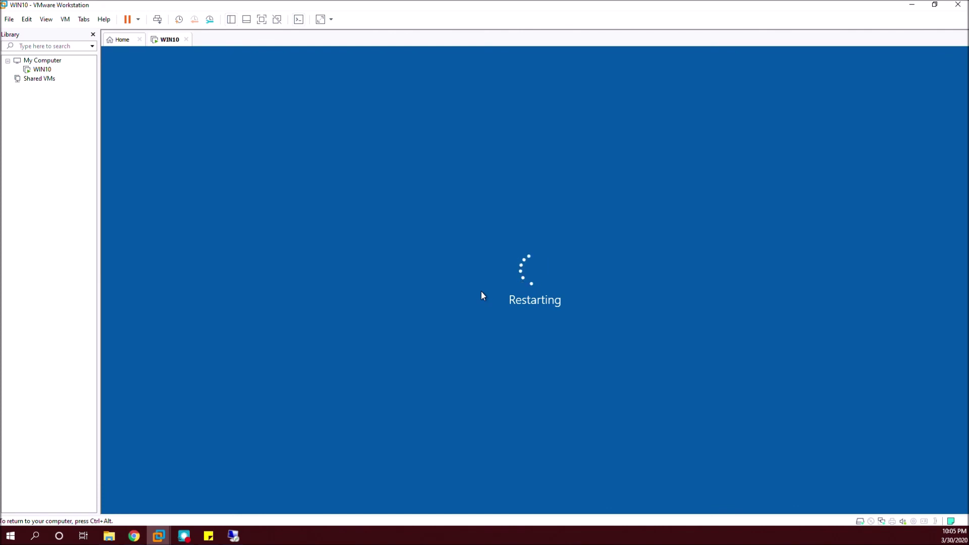
key(ctrl+alt)
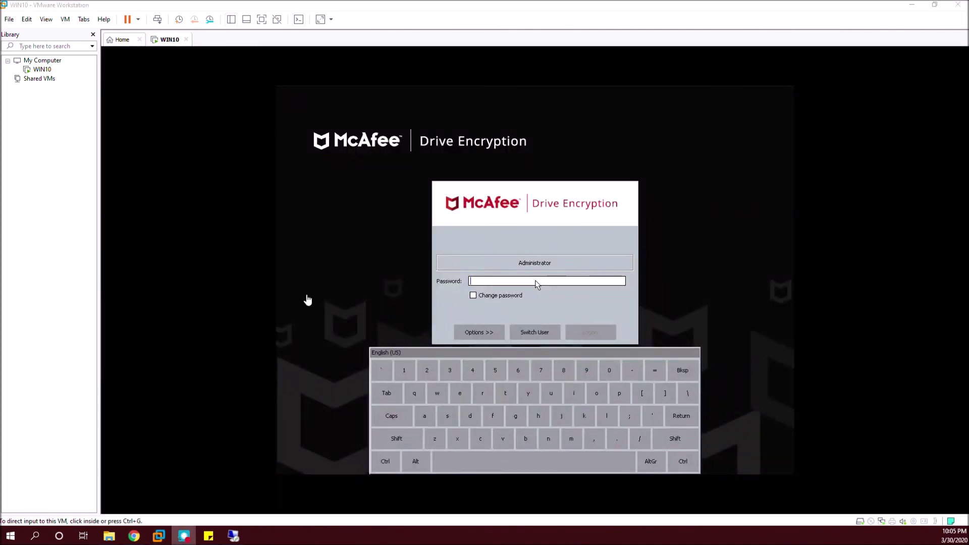
click(477, 287)
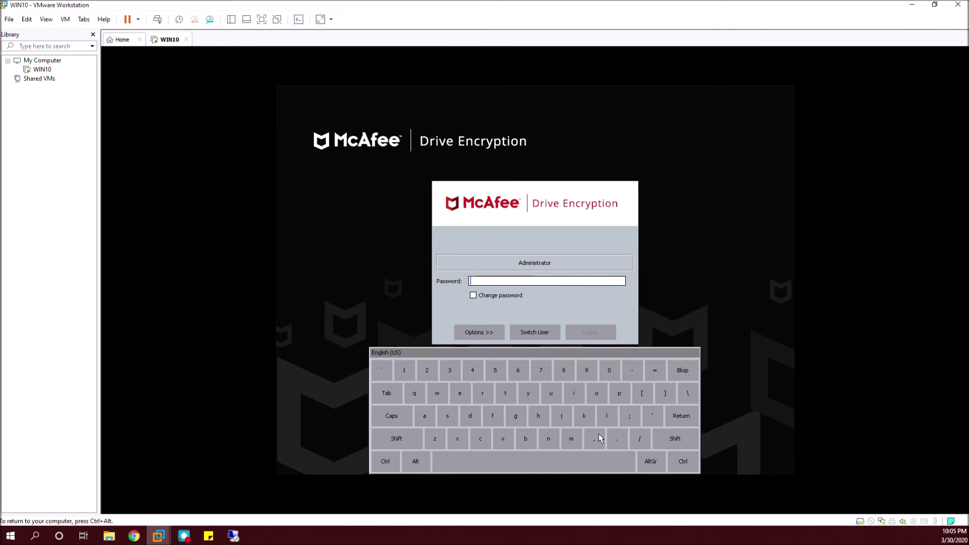
Enter a password on the pre-boot keyboard and attempt logon.
click(563, 442)
click(427, 418)
click(496, 420)
click(455, 397)
click(591, 333)
Enter the synchronized Windows password, including its upper-case letter, and log on at pre-boot.
click(398, 420)
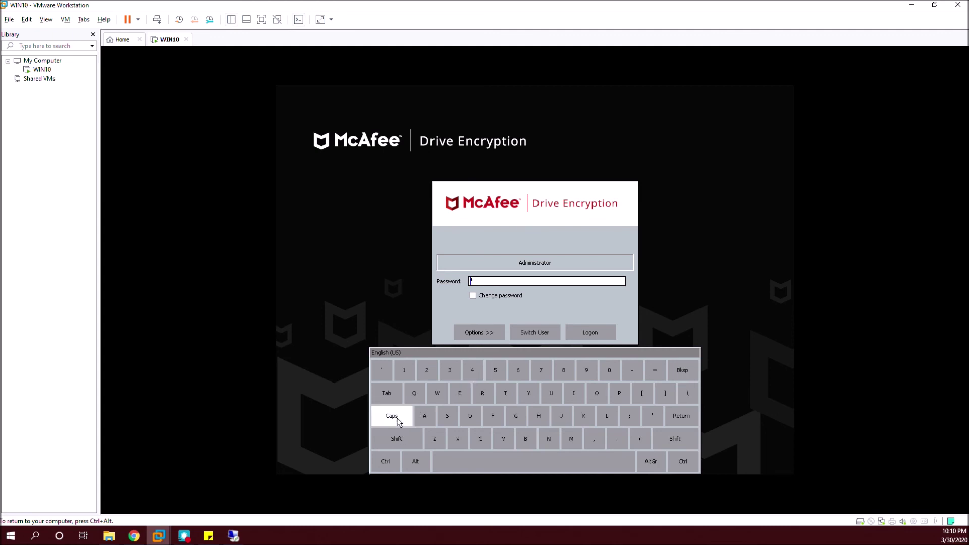
click(559, 415)
click(381, 422)
click(428, 421)
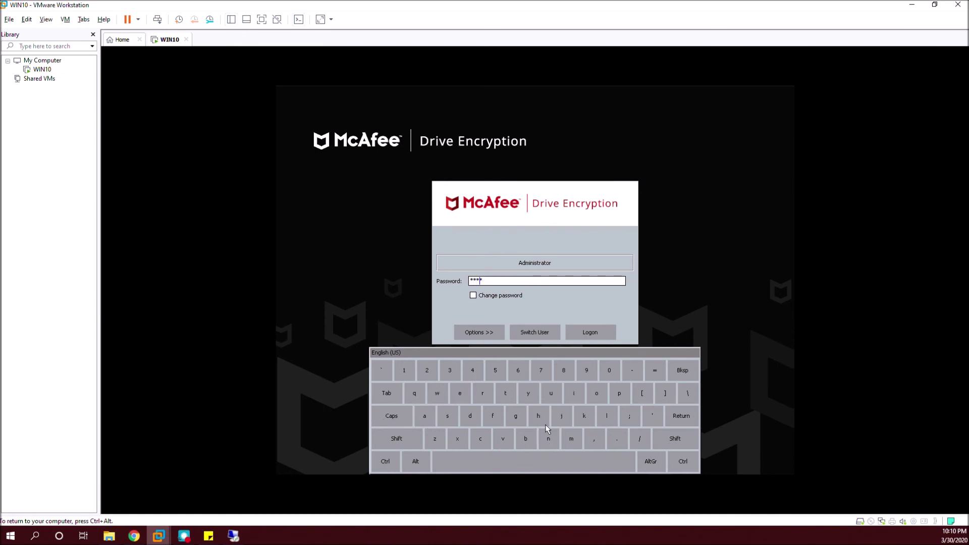
click(552, 397)
click(429, 416)
click(487, 398)
click(511, 399)
click(526, 397)
click(406, 371)
click(605, 333)
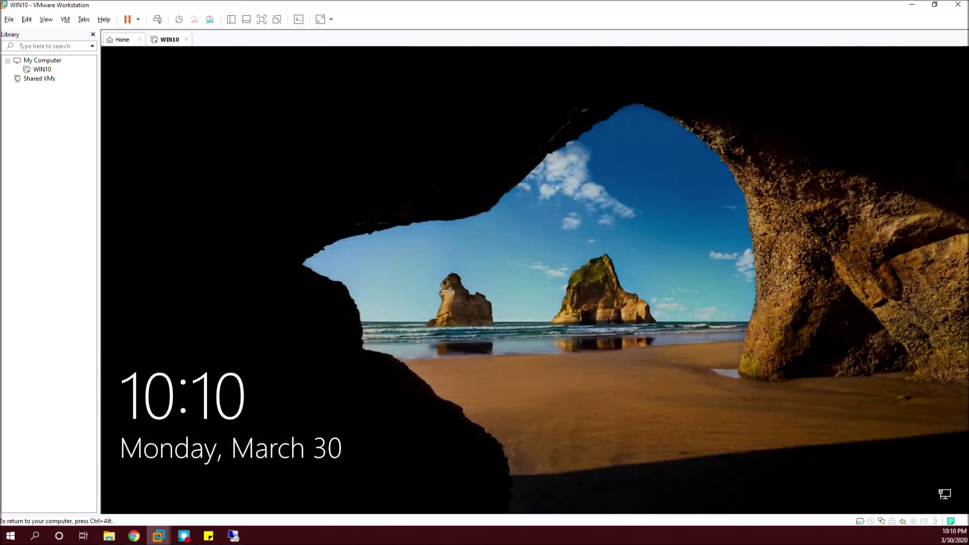
click(432, 313)
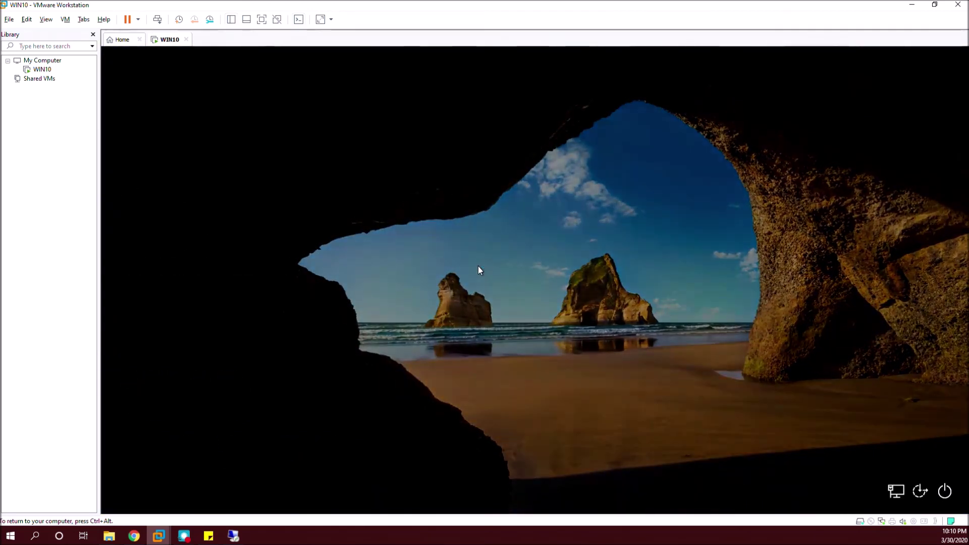